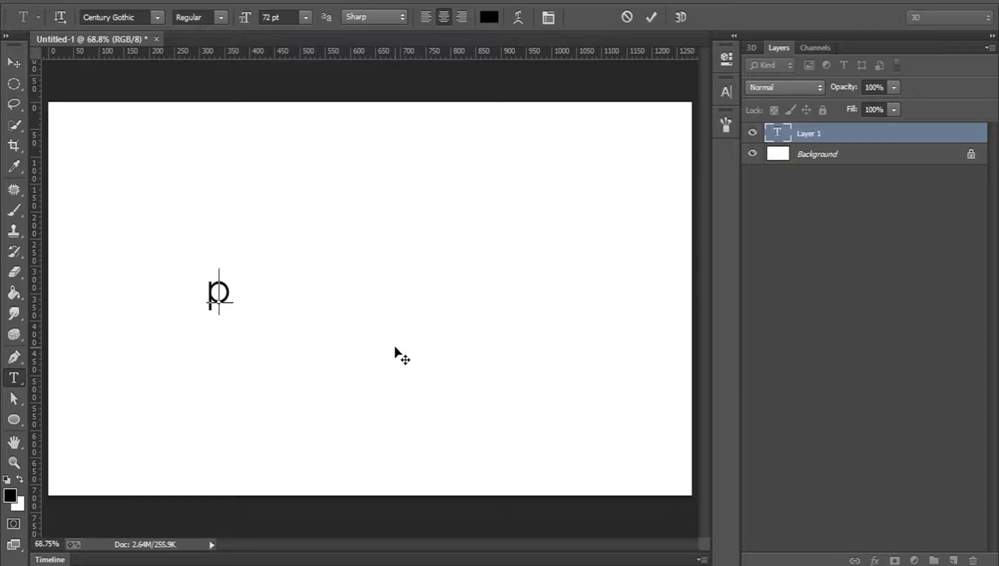
Replace the stray letter with the text "PHENOCONCEPTS" and move it to the middle of the canvas.
key(BackSpace)
text(PHENOCONCEPTS)
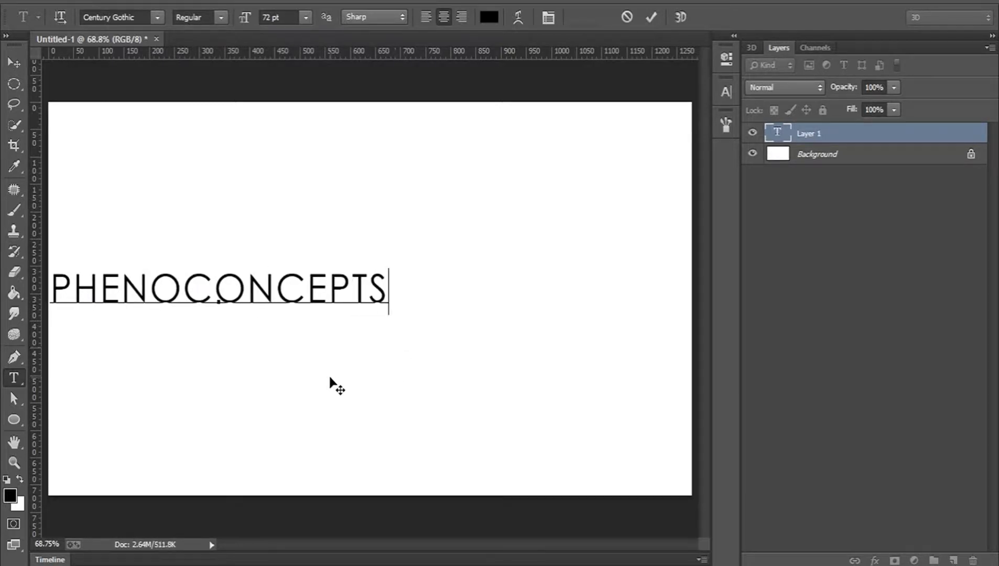
drag(294, 369, 441, 376)
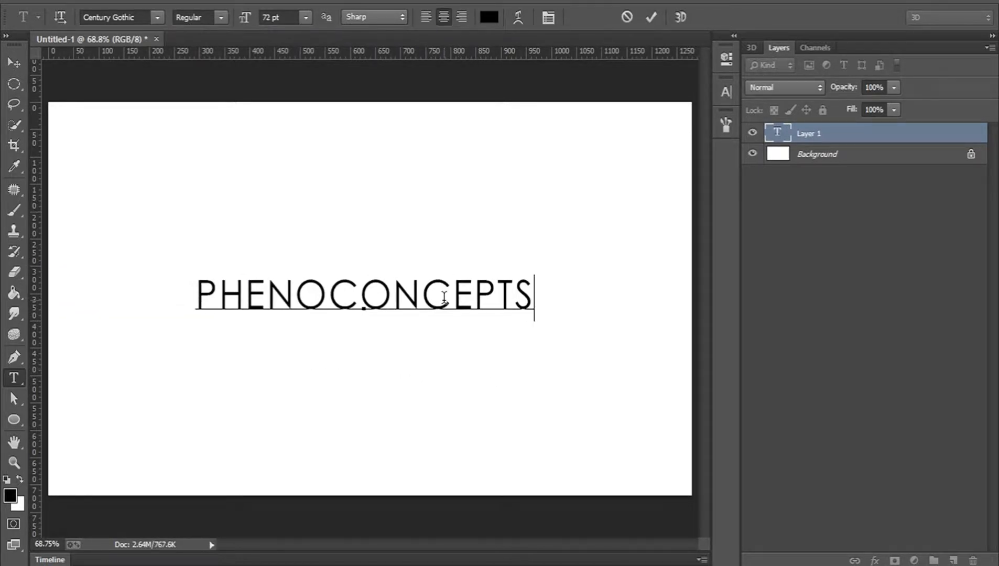
click(392, 291)
click(297, 293)
click(471, 295)
drag(490, 389, 514, 409)
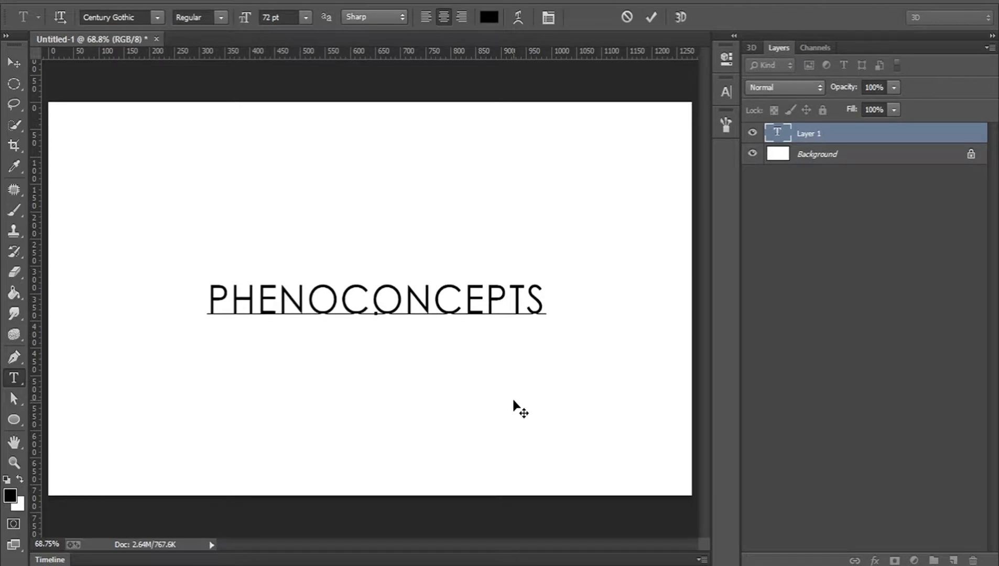
Try stretching the PHENOCONCEPTS text outward from its upper-right corner, and cancel the text edit.
key(ctrl)
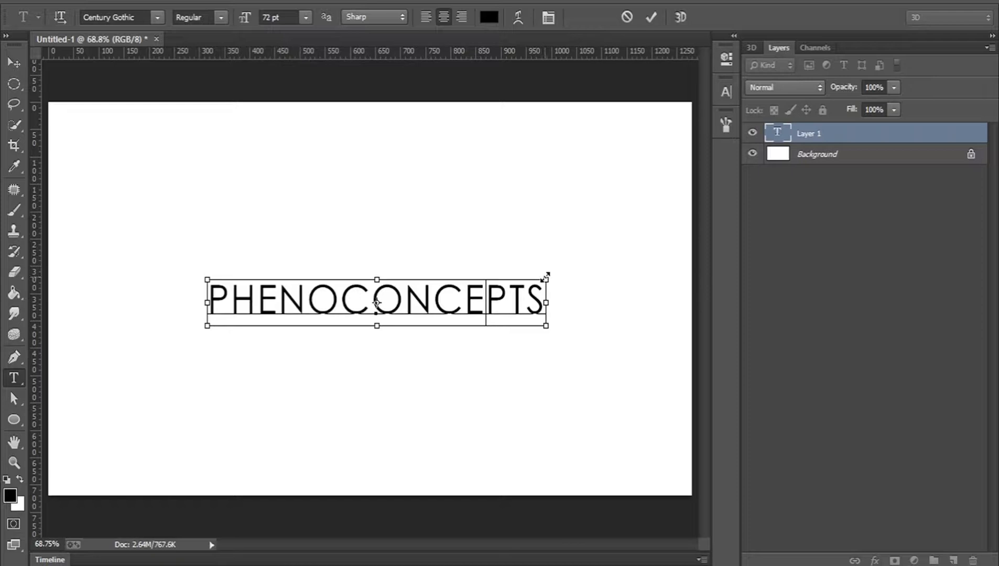
drag(548, 276, 574, 257)
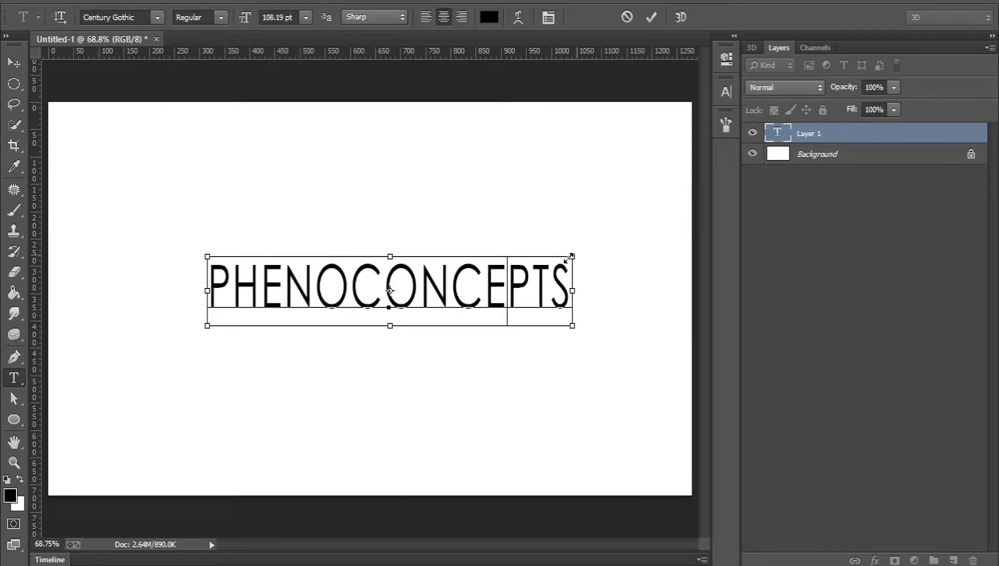
click(627, 17)
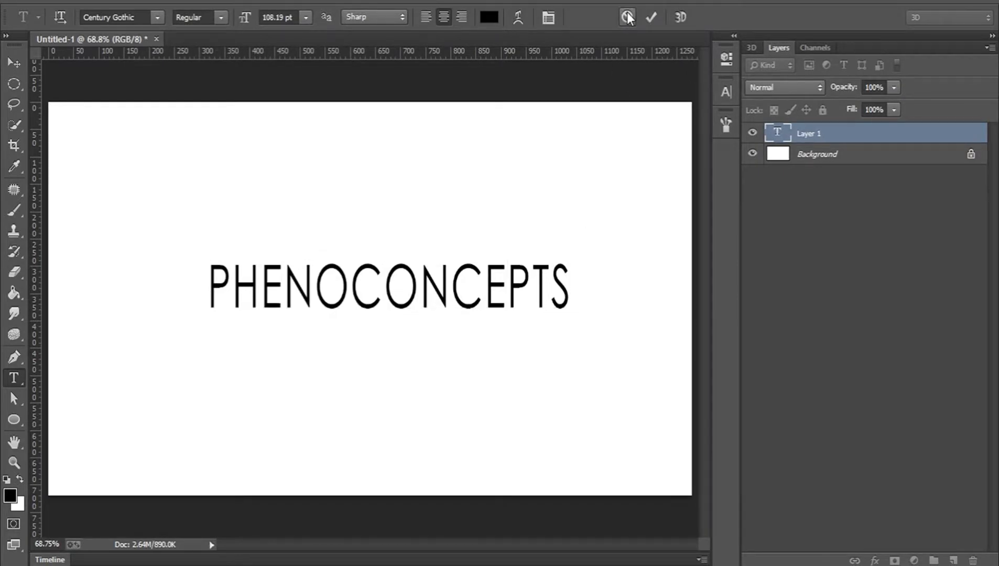
Add a text layer reading "PHENOCONCEPTS" in 72 pt Century Gothic and commit it.
click(334, 279)
text(PHE)
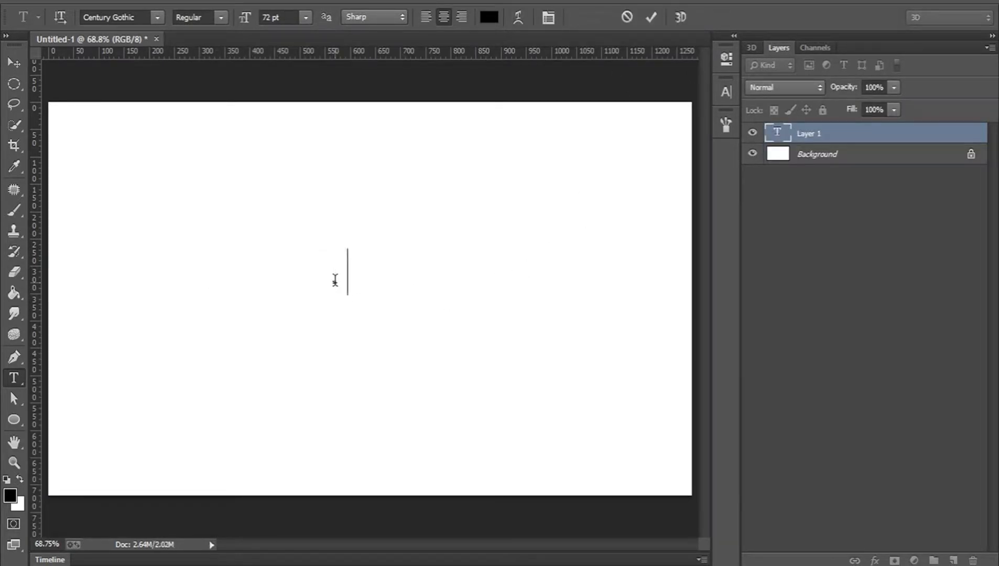
key(BackSpace)
text(NOCONCE)
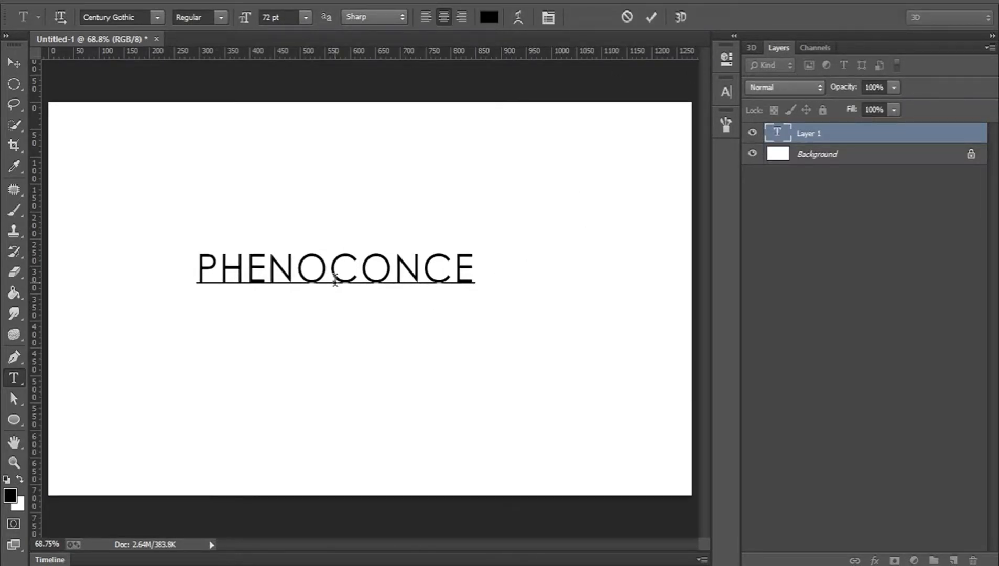
text(PTS)
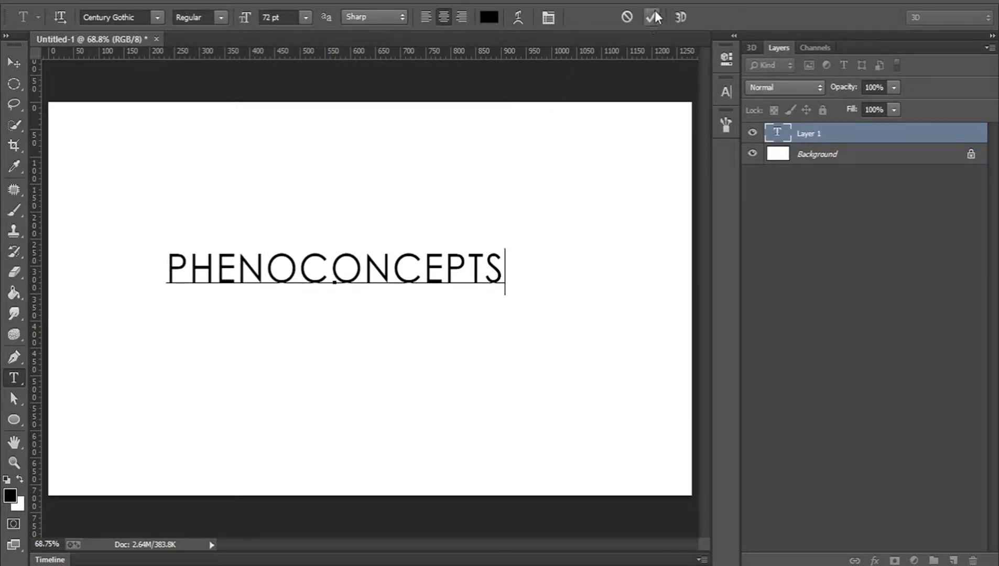
click(654, 12)
Reposition the PHENOCONCEPTS text to the middle of the canvas and commit the move.
click(427, 278)
drag(475, 353, 513, 388)
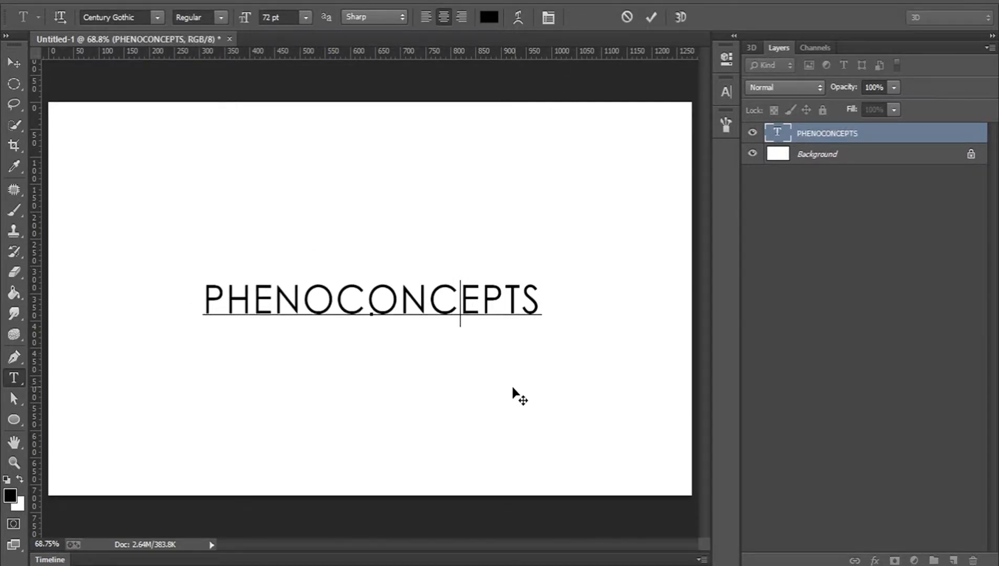
click(655, 20)
Try enlarging the PHENOCONCEPTS text from its lower-right corner while editing it, and cancel the change.
click(492, 314)
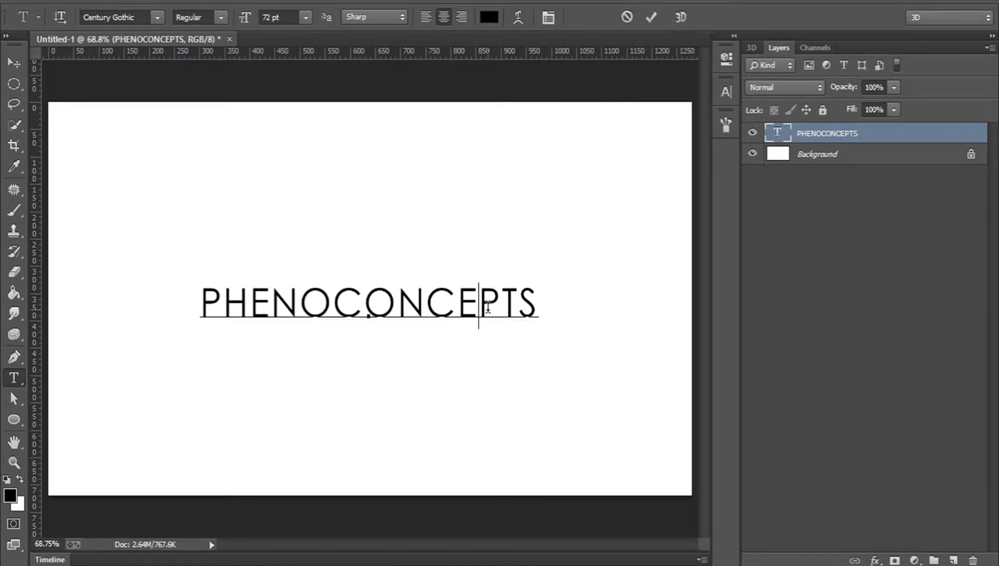
key(ctrl+a)
click(483, 300)
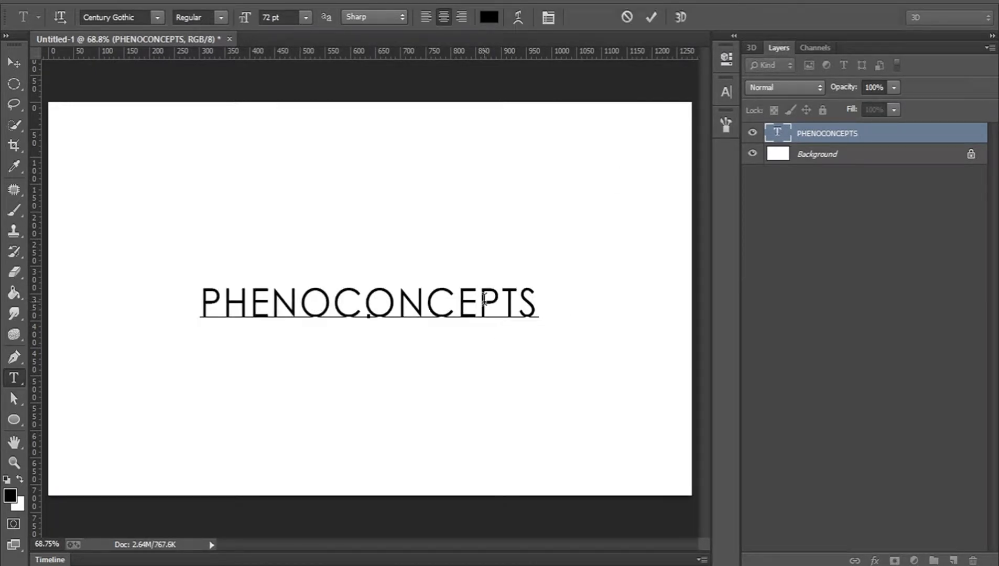
key(ctrl)
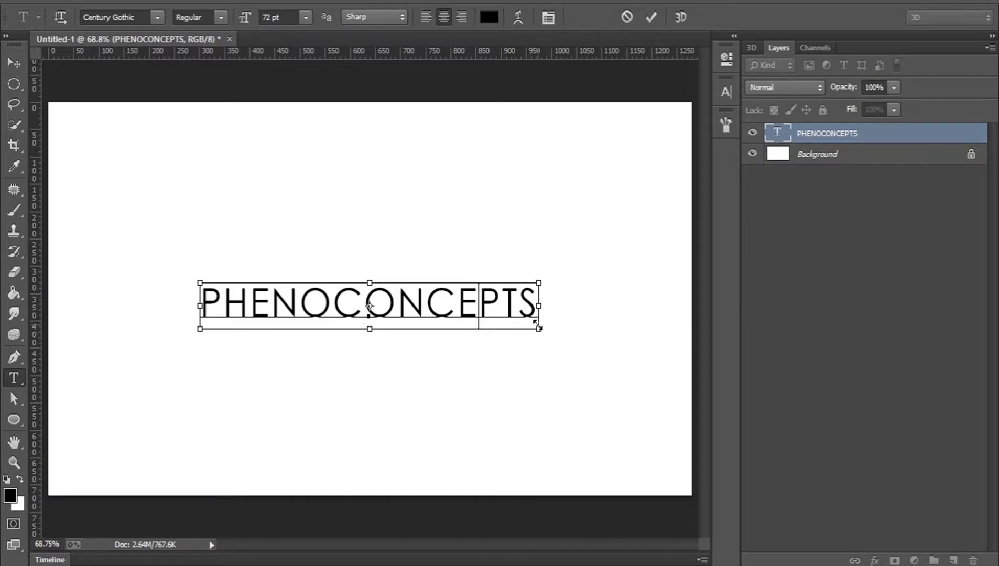
drag(539, 332, 587, 342)
drag(593, 351, 609, 373)
click(627, 18)
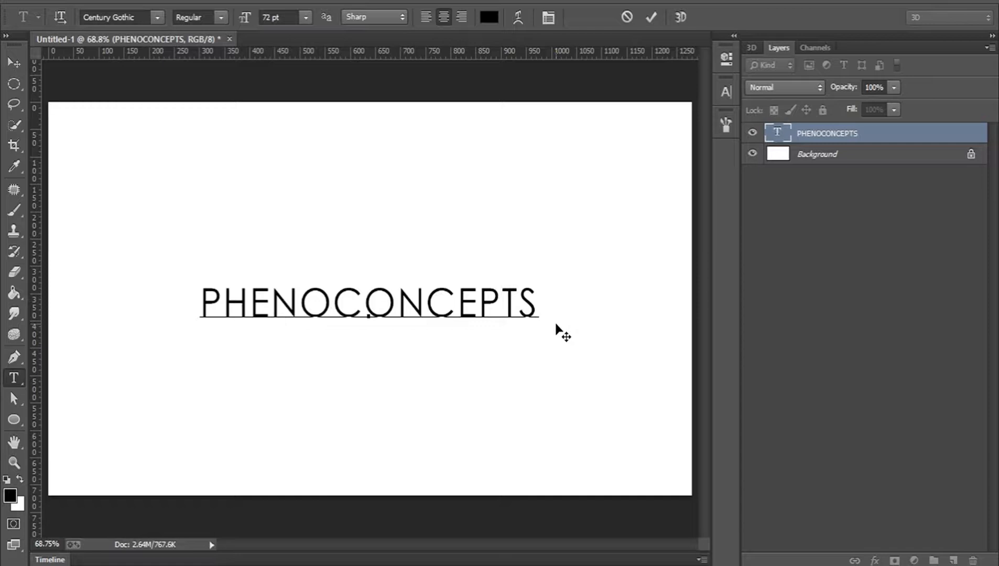
Rotate the PHENOCONCEPTS text counter-clockwise so it slopes upward to the right, and commit the rotation.
key(ctrl)
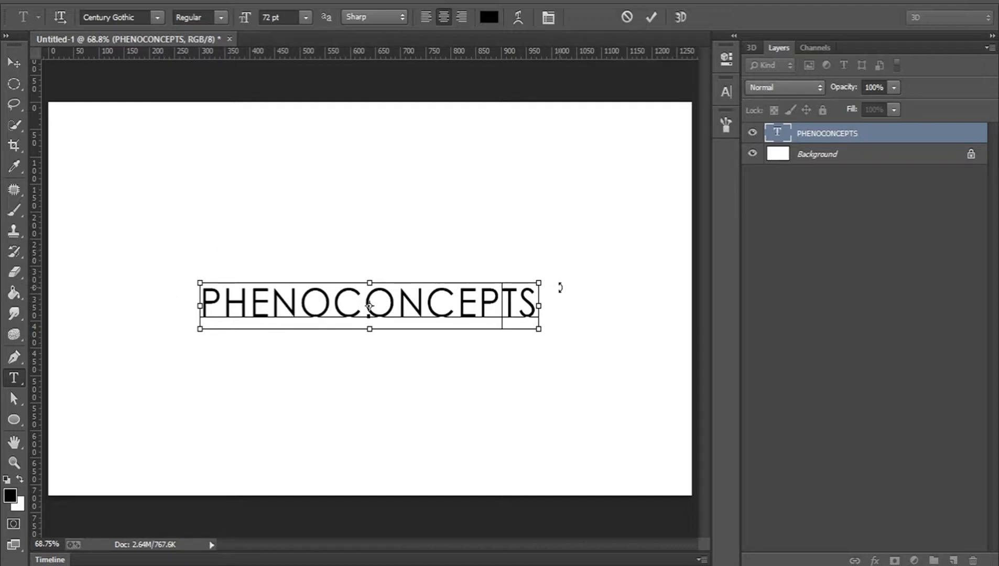
drag(562, 288, 571, 237)
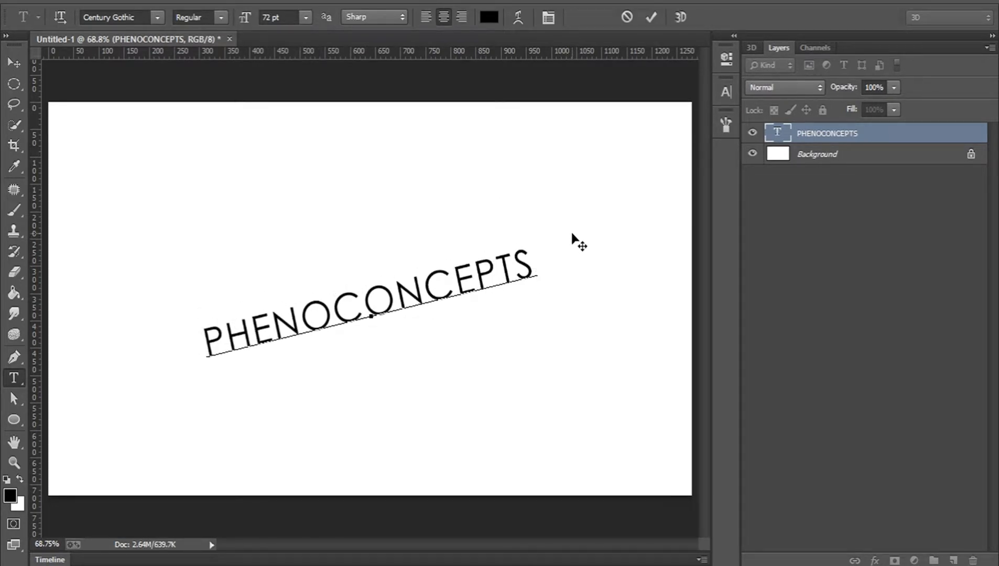
click(652, 18)
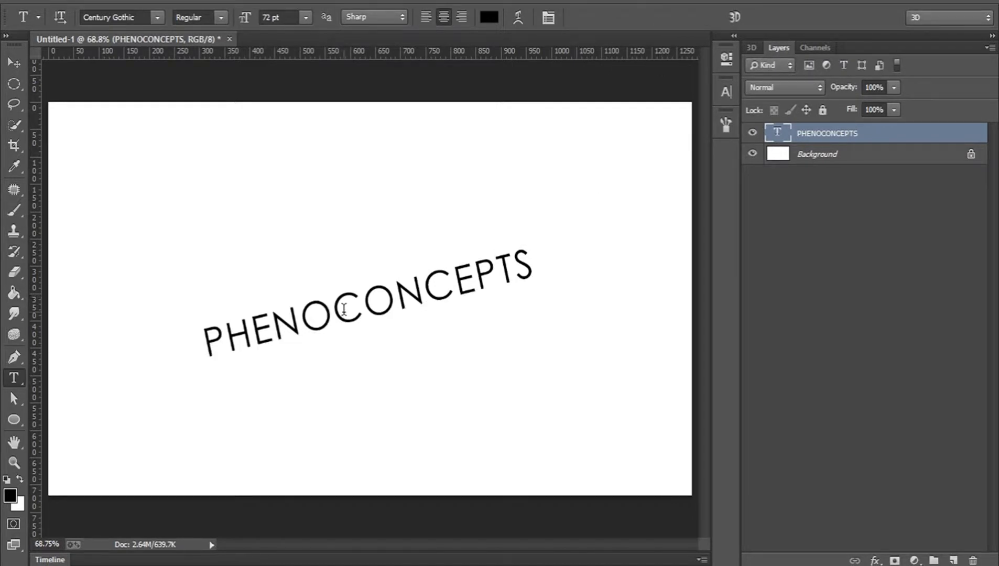
Try moving the rotated text slightly up and to the left, and undo both the move and the rotation.
click(338, 291)
drag(512, 417, 538, 381)
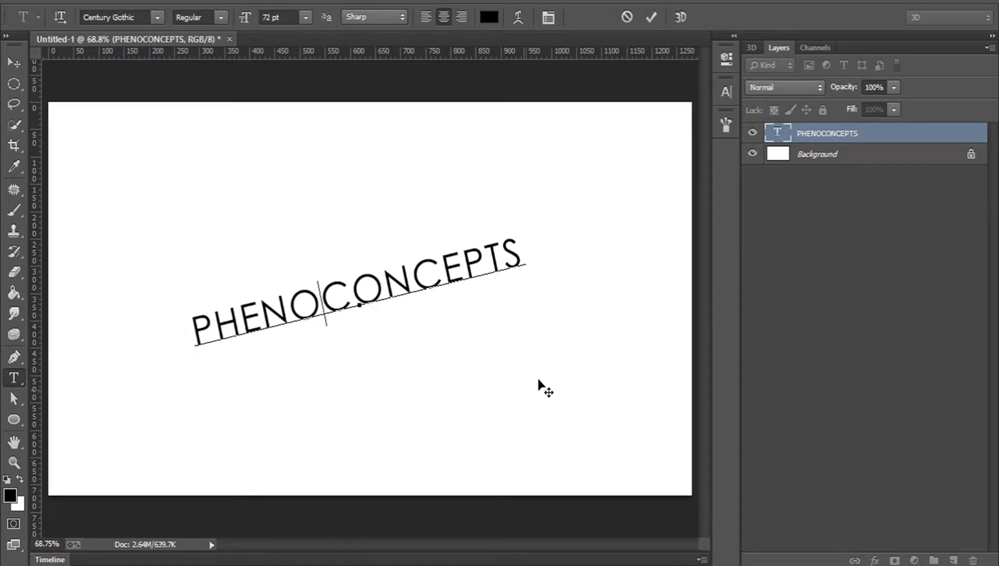
click(651, 17)
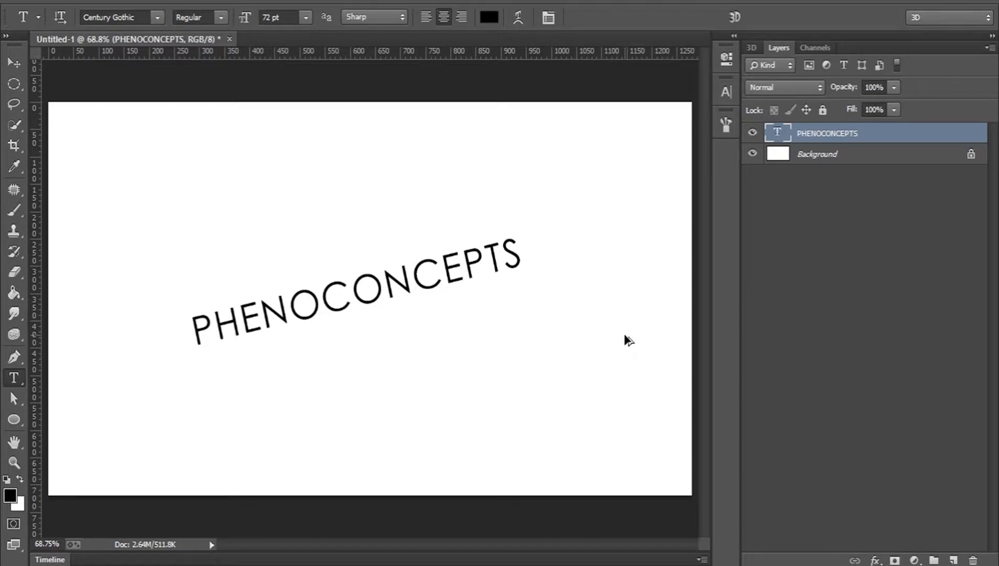
key(ctrl+alt+z)
key(ctrl+alt+z)
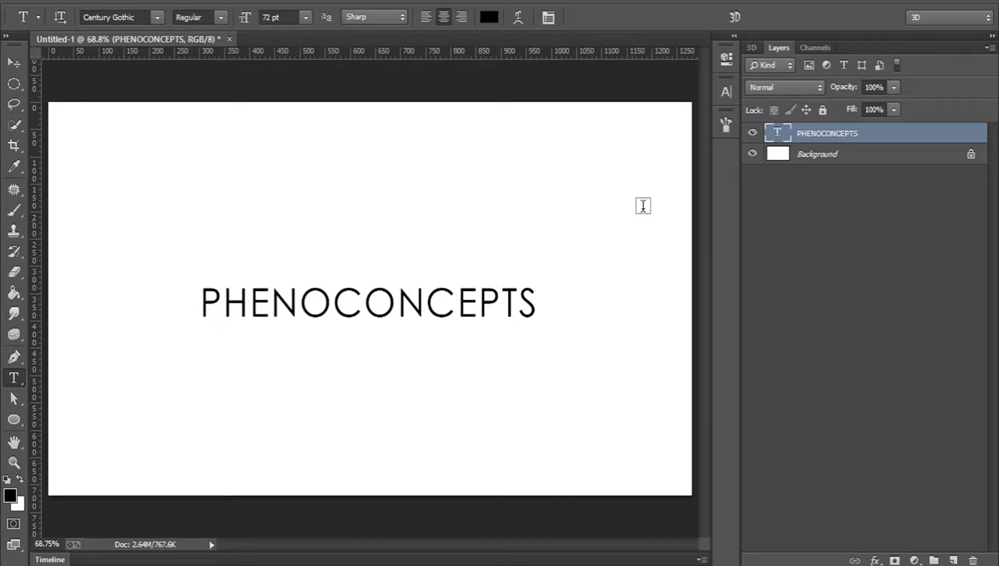
Display the Paragraph settings while the PHENOCONCEPTS text is open for editing.
click(318, 1)
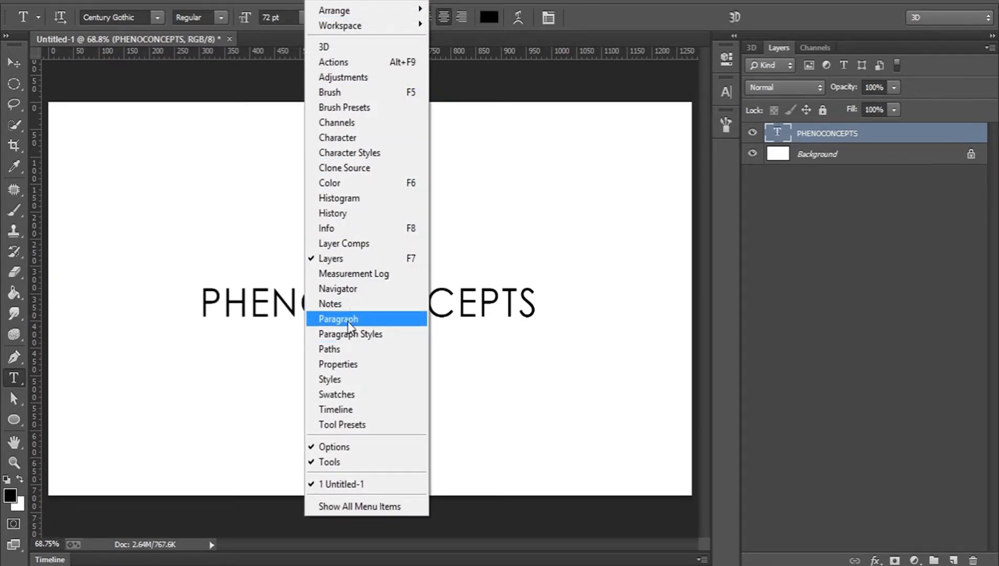
click(370, 322)
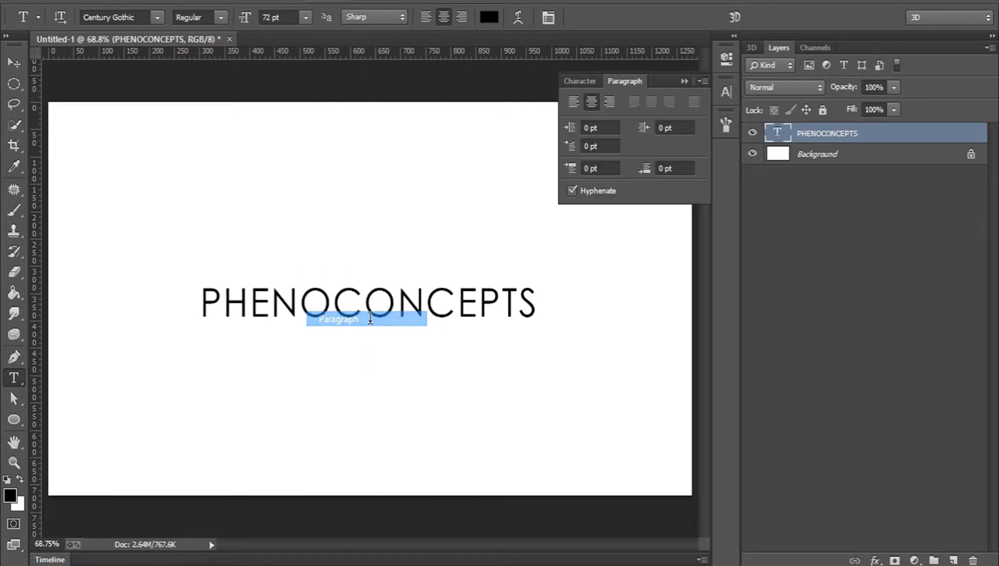
click(370, 321)
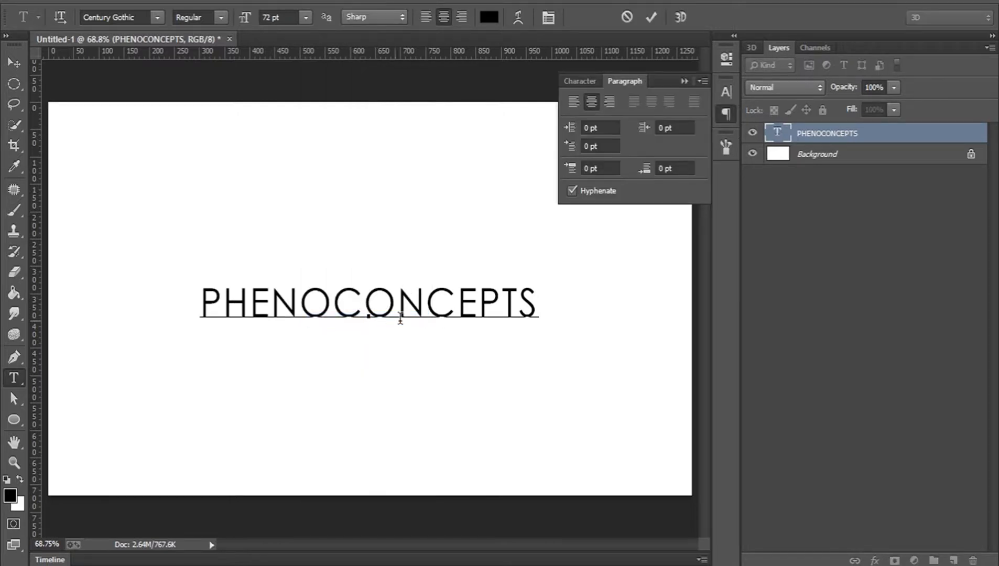
click(729, 110)
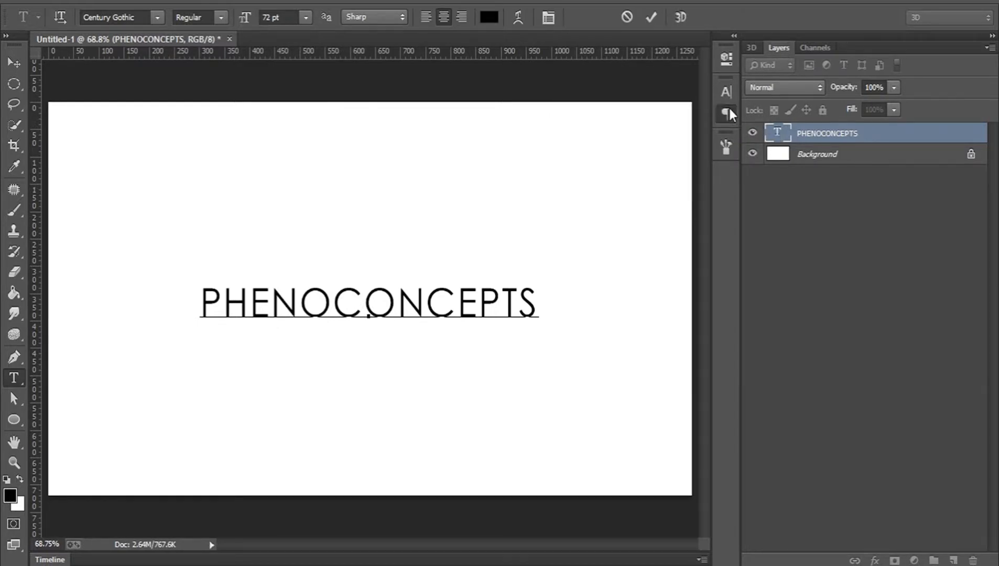
click(729, 110)
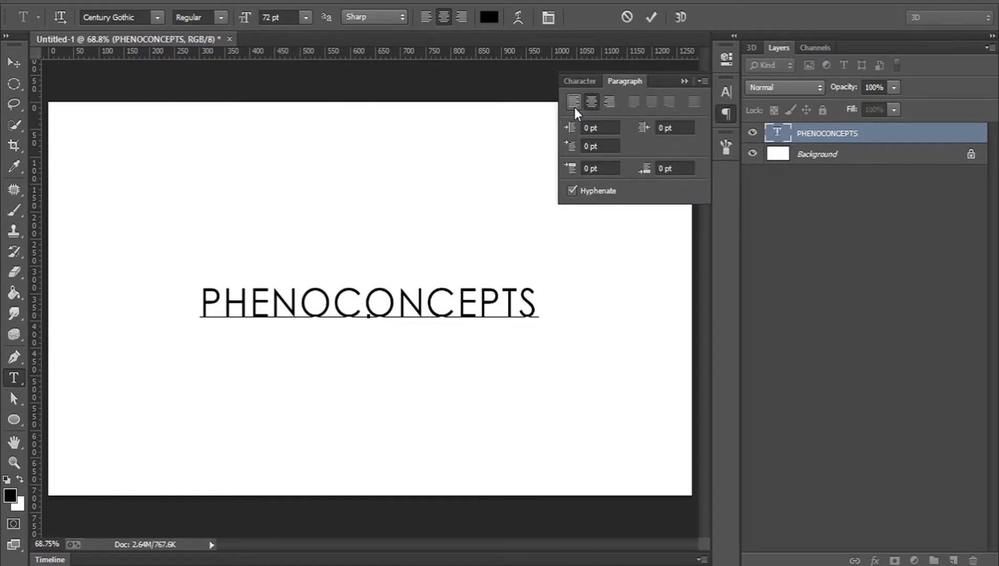
Try left alignment on the whole PHENOCONCEPTS word, restore centre alignment, and commit the text.
double_click(426, 298)
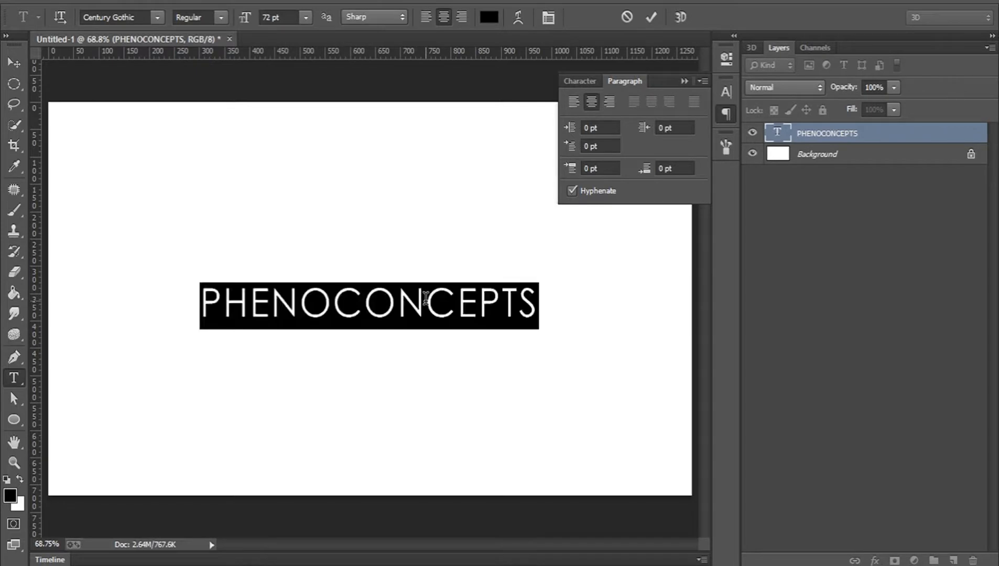
click(573, 102)
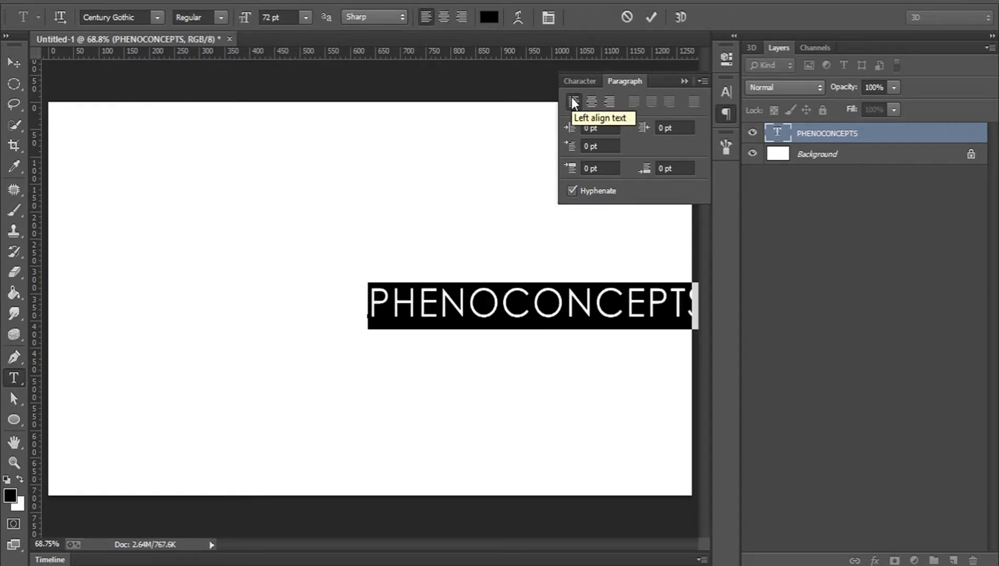
click(598, 100)
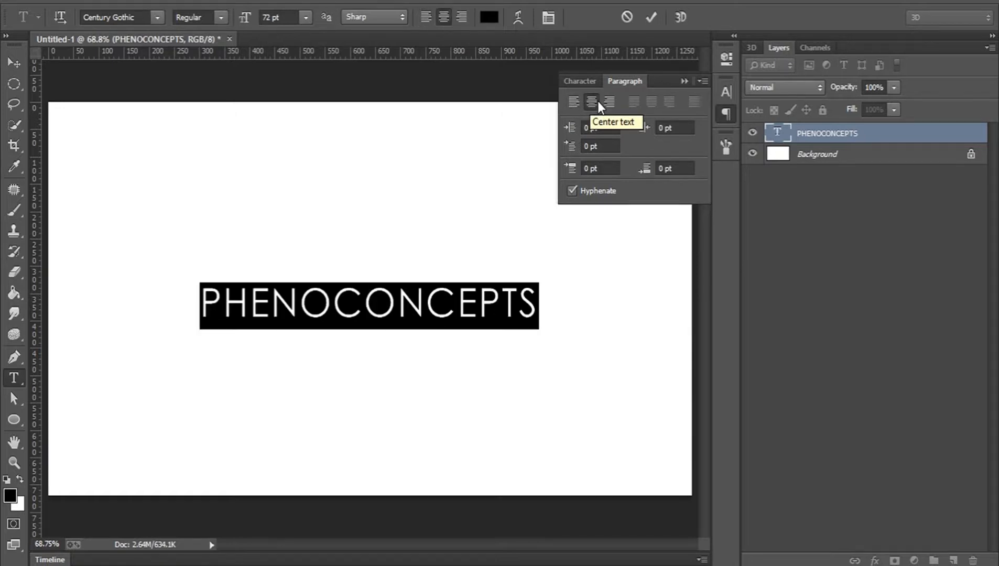
click(728, 112)
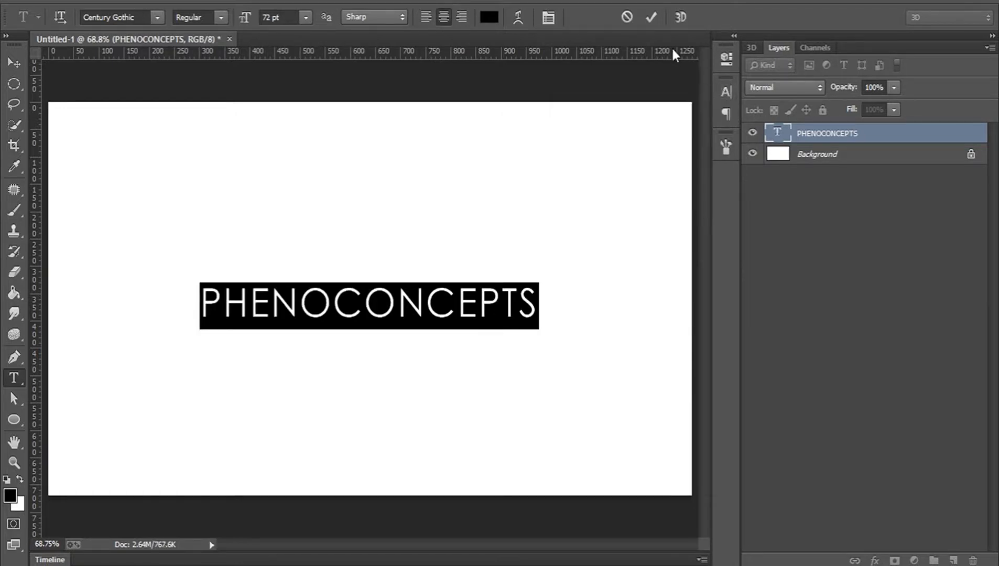
click(652, 17)
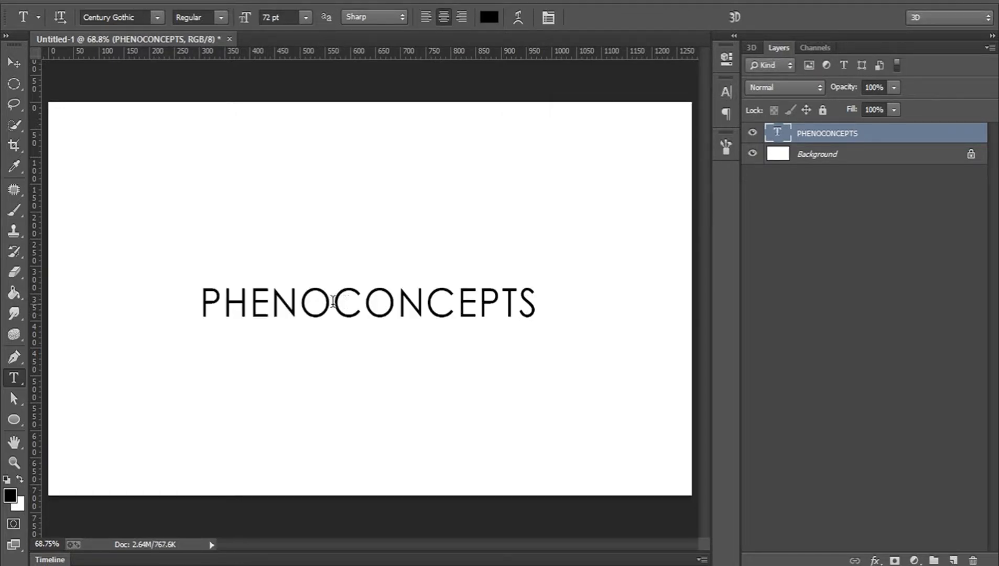
Break the text into two lines, PHENO and CONCEPTS, and move the selected block up and to the left.
click(375, 324)
key(Return)
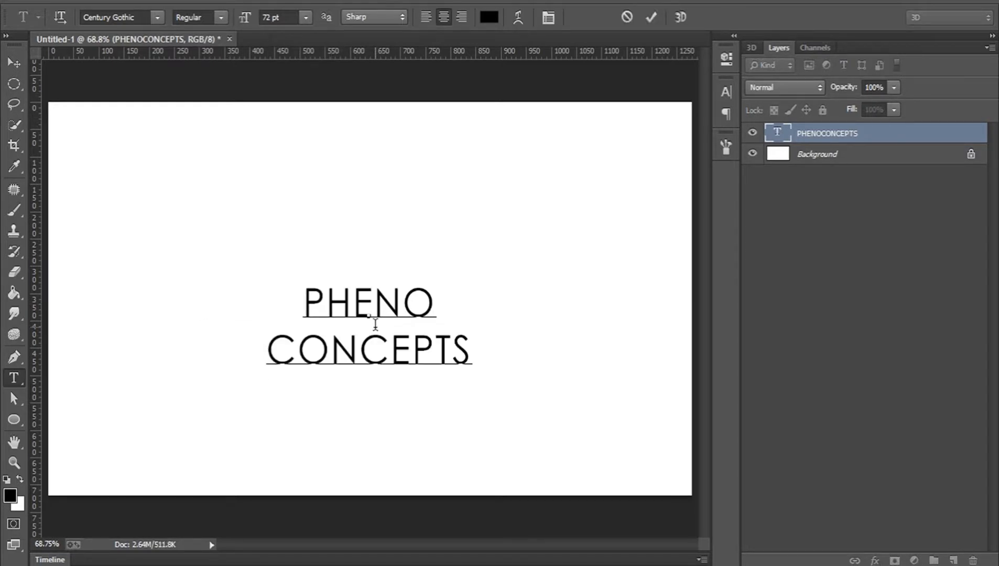
key(ctrl+a)
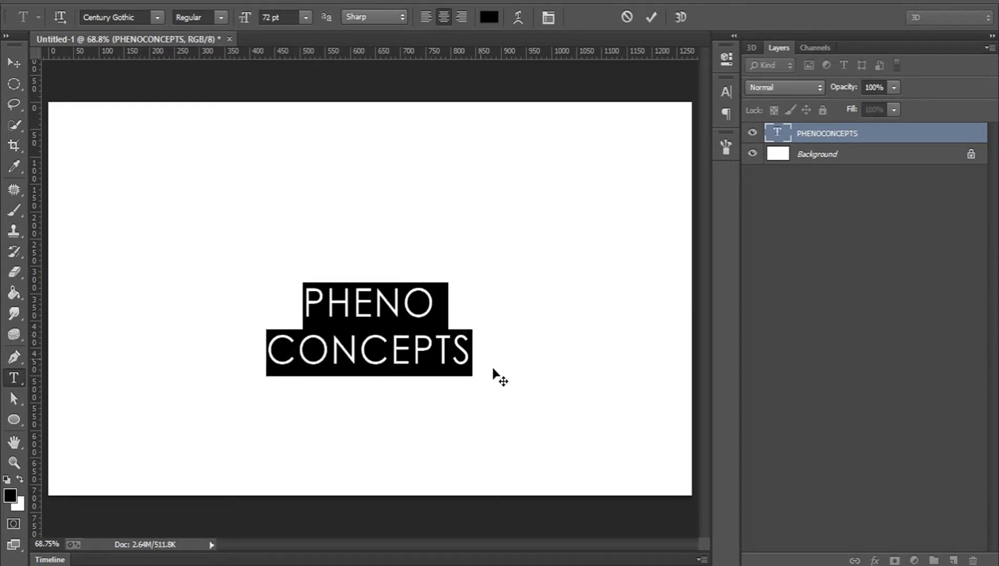
drag(516, 392, 450, 345)
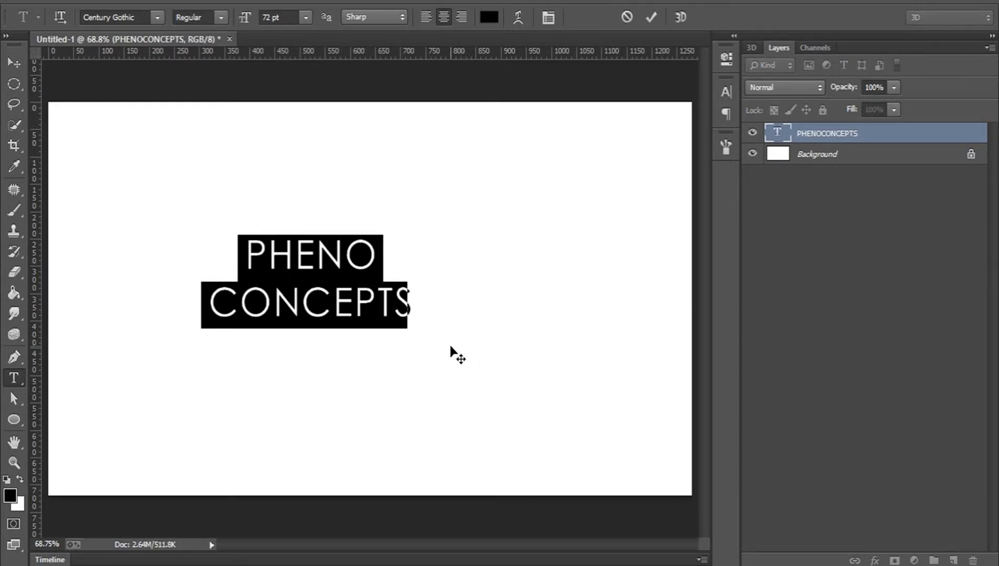
Try left and right alignment on the two-line PHENO CONCEPTS text, restore centre alignment, and commit the text.
click(726, 115)
click(575, 105)
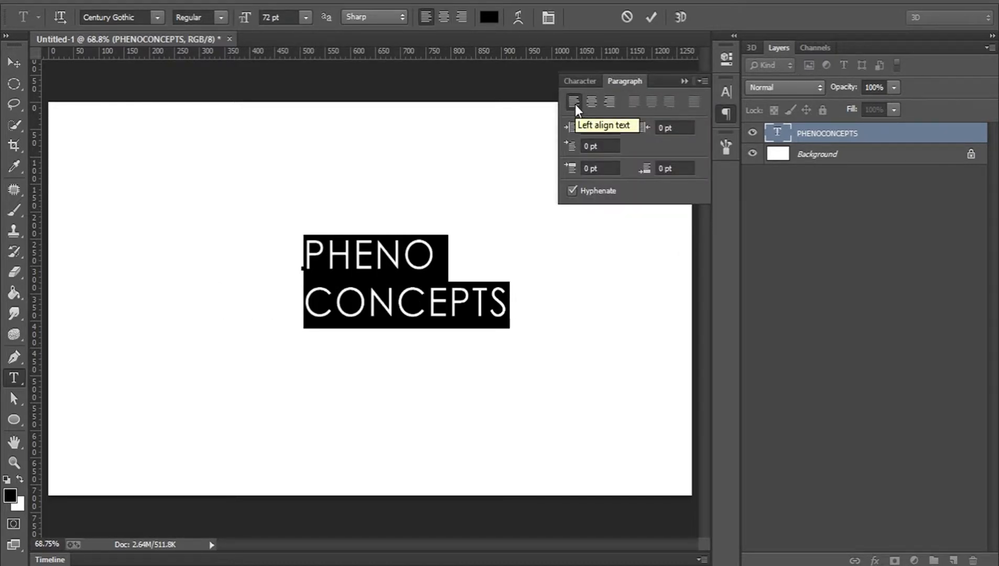
click(607, 101)
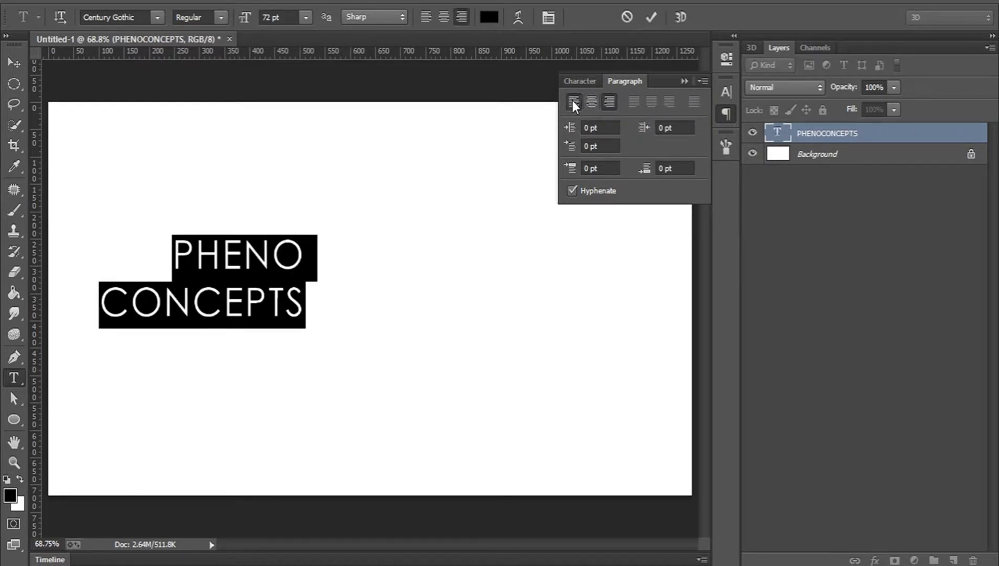
click(572, 100)
click(588, 100)
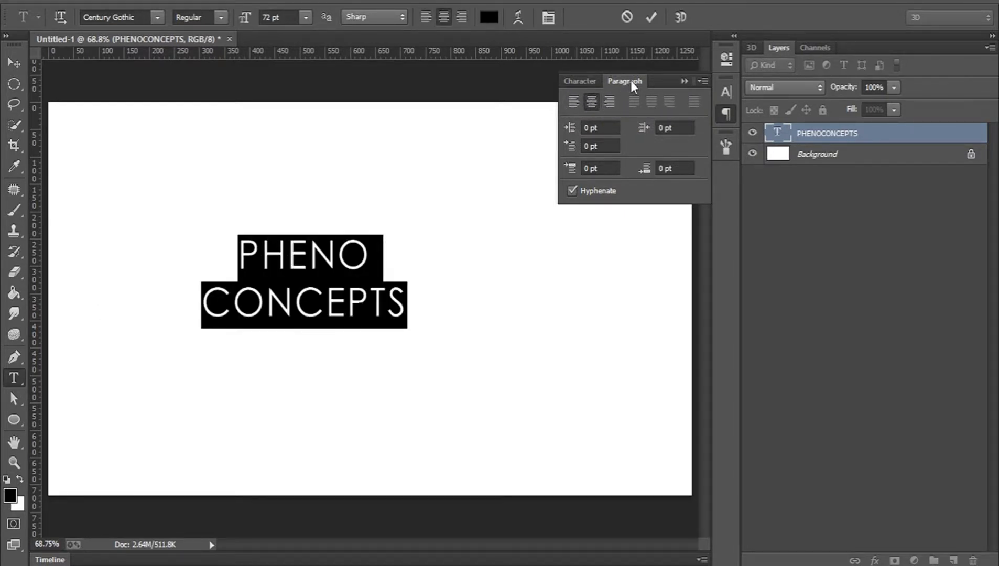
click(725, 112)
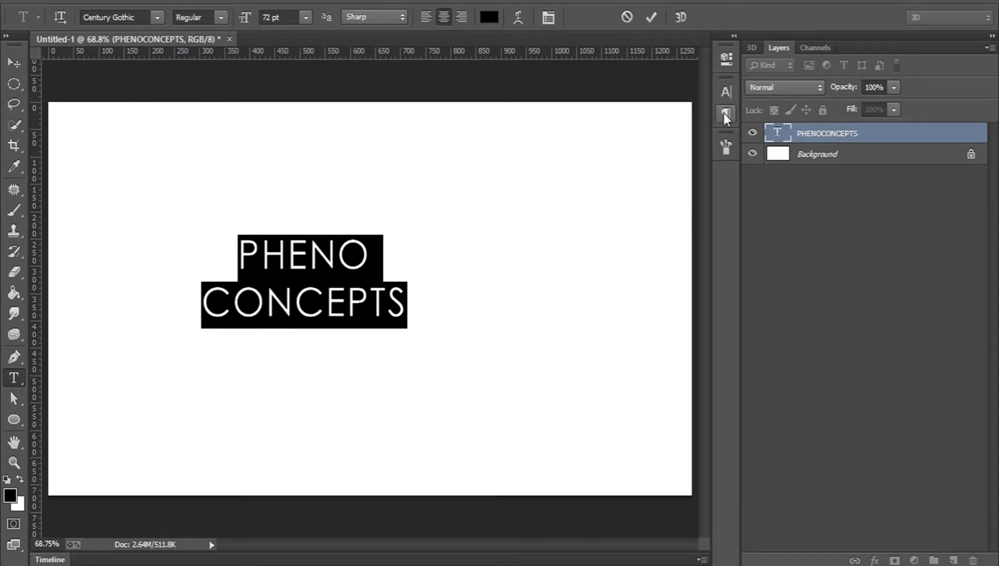
click(651, 18)
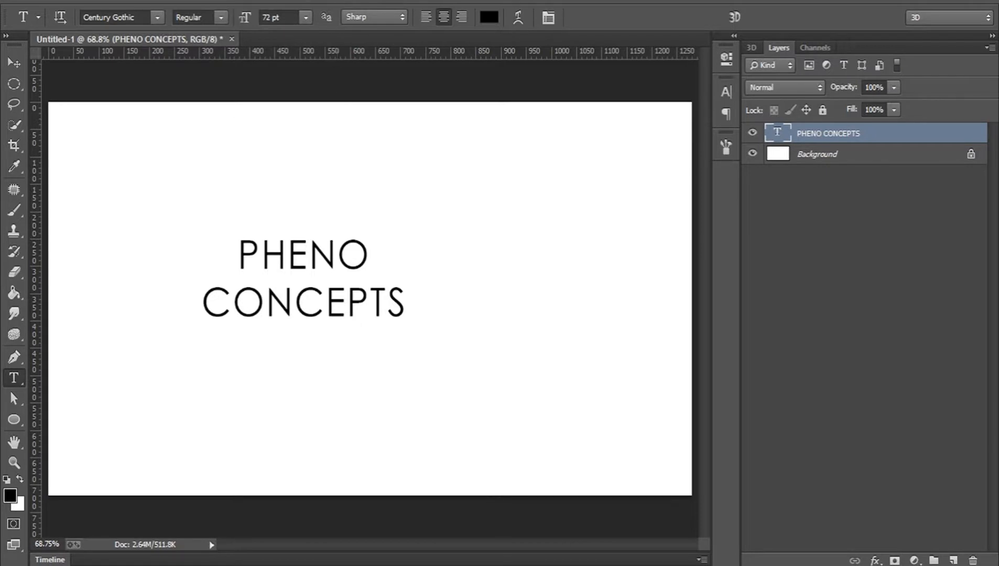
Display the Character settings and detach them from the dock as a floating panel over the canvas.
click(326, 2)
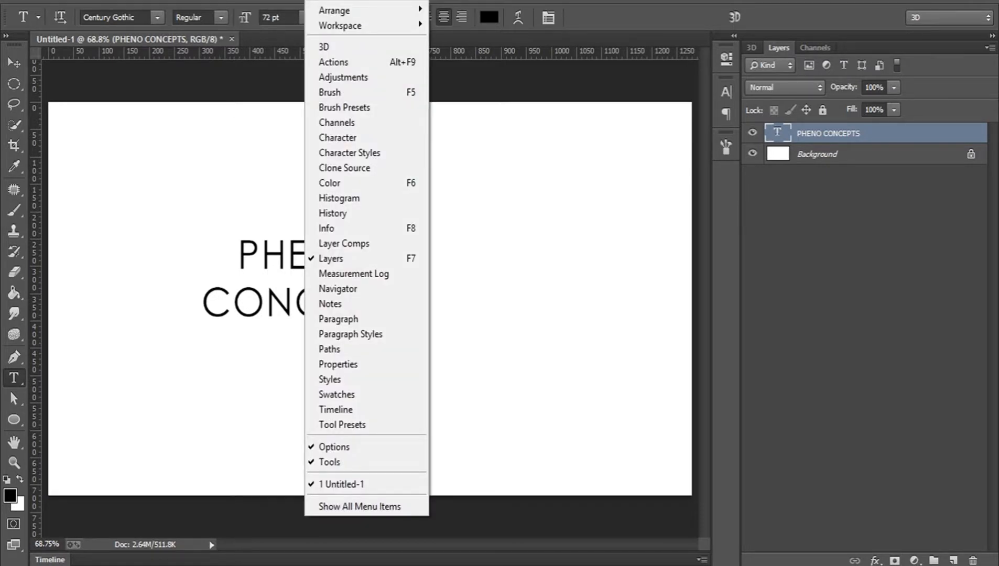
key(Escape)
click(326, 1)
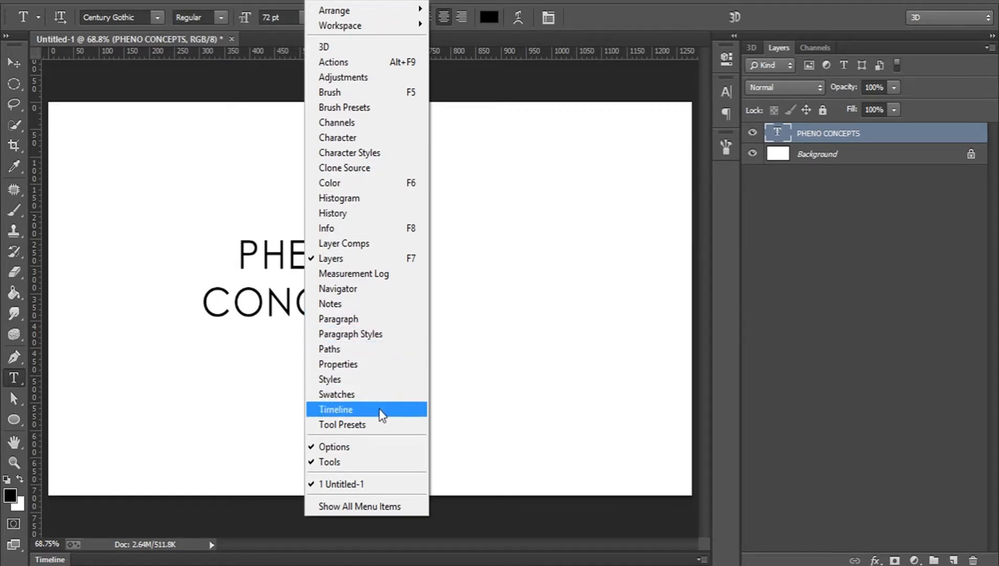
click(361, 136)
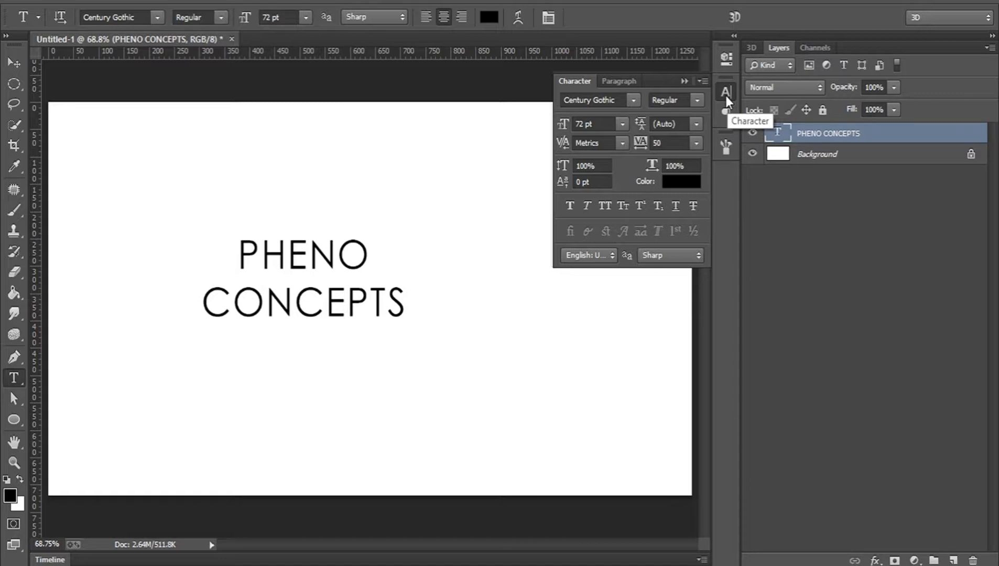
drag(728, 89, 613, 92)
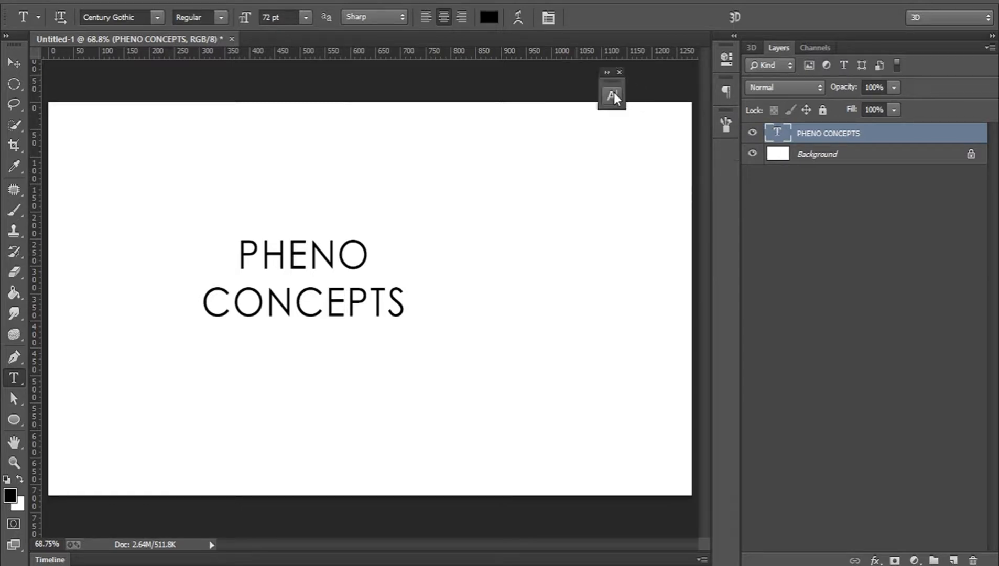
click(611, 94)
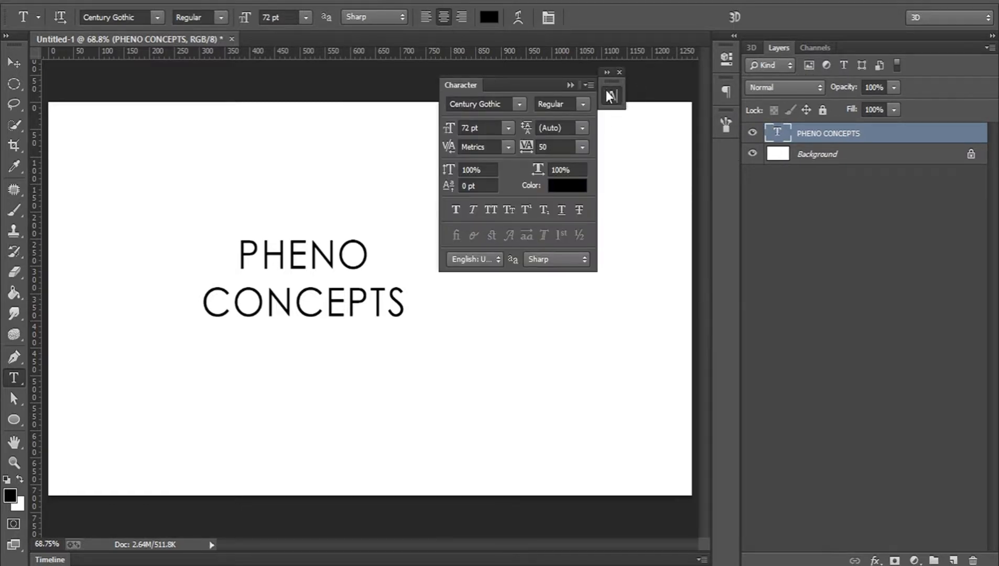
drag(536, 87, 594, 95)
Open the PHENO CONCEPTS text for editing, select only the word PHENO, and move the text block slightly to the left.
click(278, 286)
double_click(296, 282)
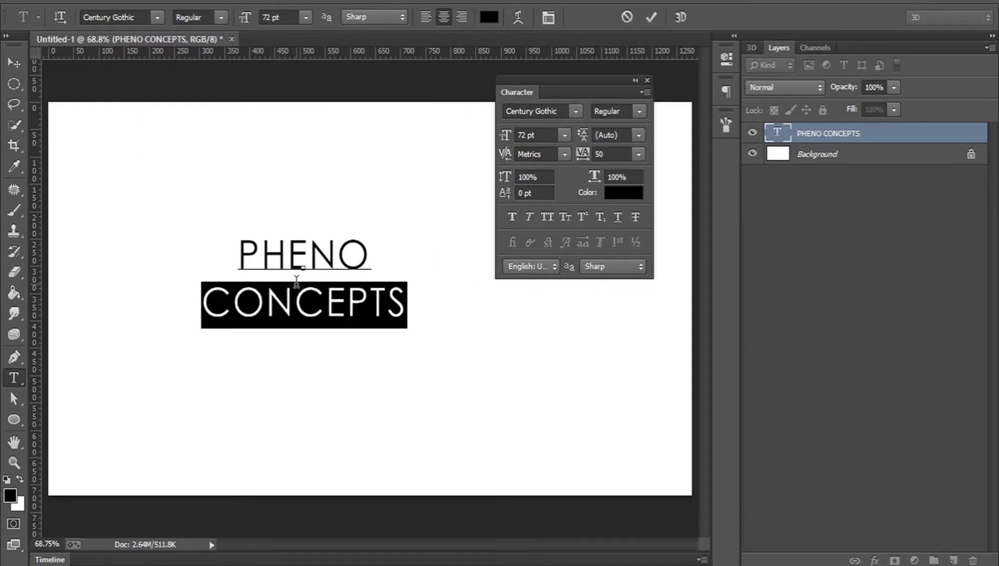
key(ctrl+a)
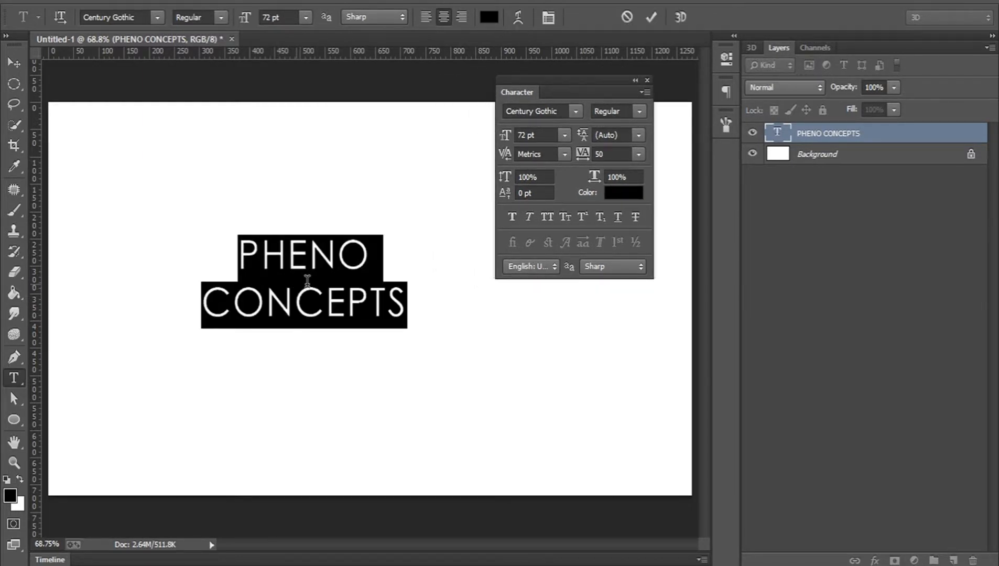
double_click(307, 263)
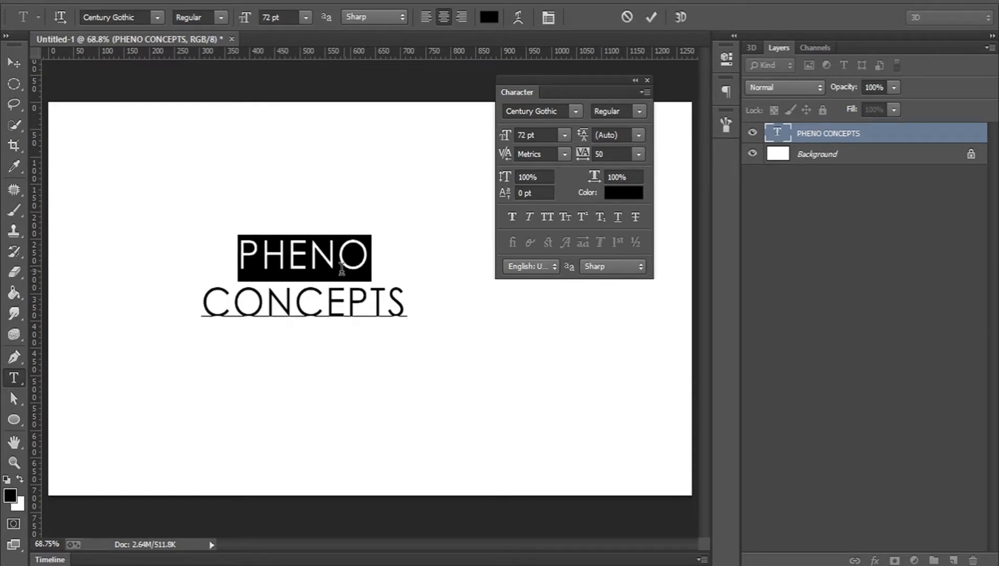
drag(414, 344, 385, 345)
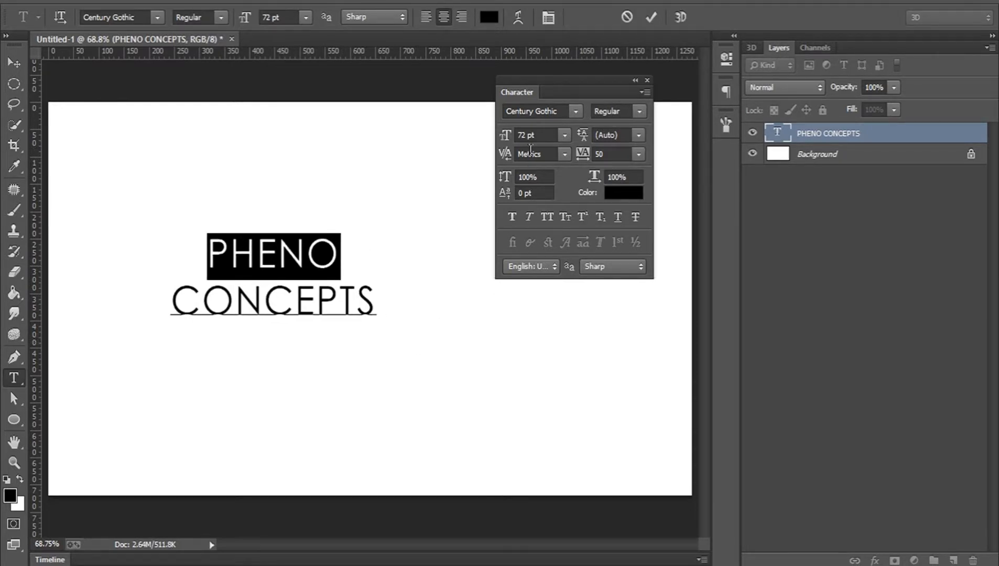
Set the font size of the selected word PHENO to 150 pt.
click(565, 135)
click(566, 135)
click(565, 138)
click(565, 137)
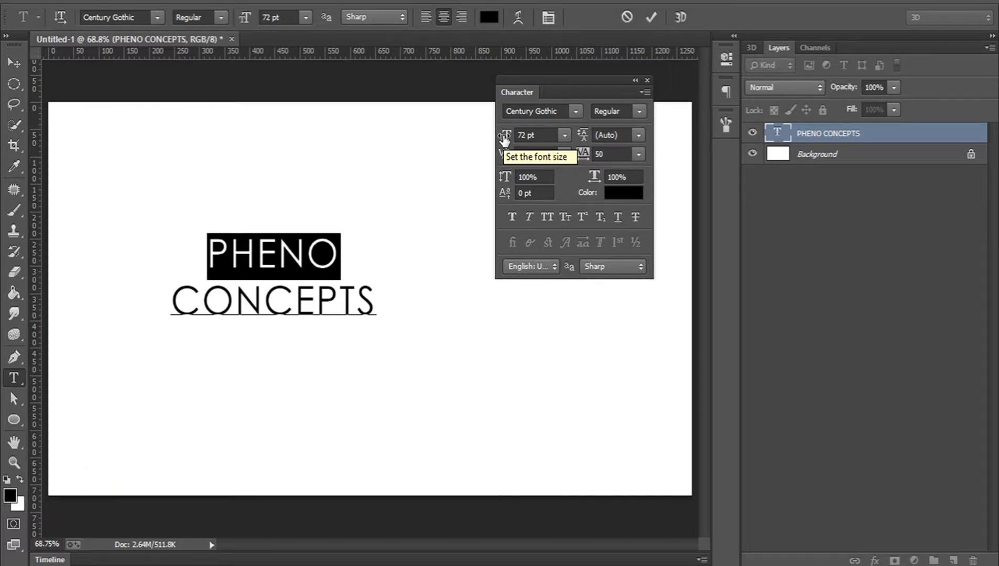
drag(504, 139, 560, 140)
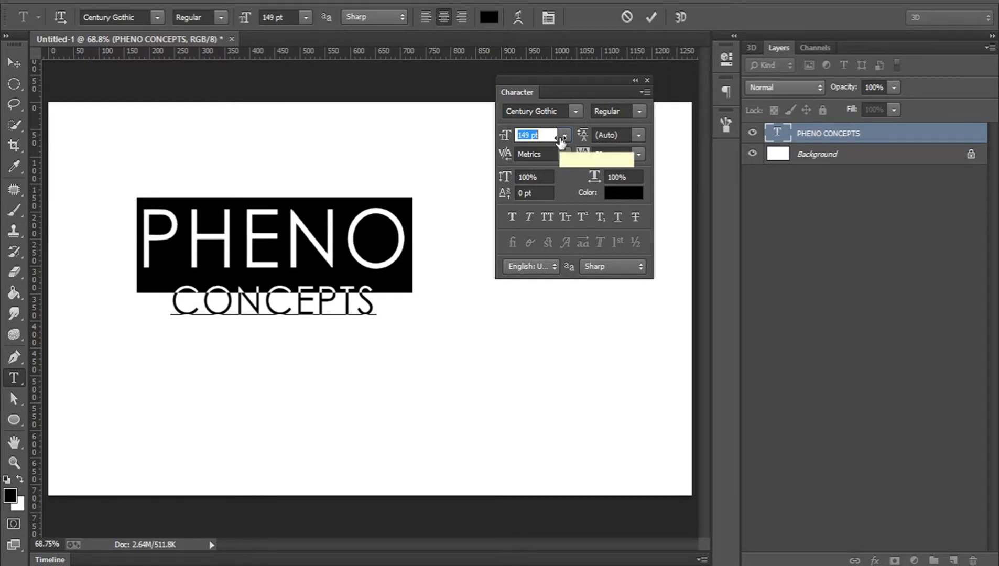
click(531, 137)
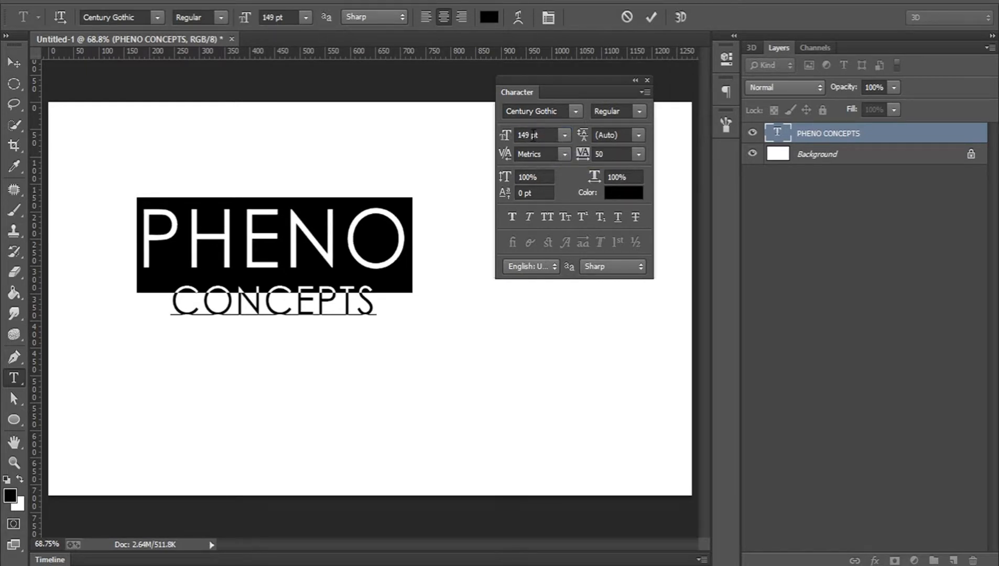
key(BackSpace)
key(BackSpace)
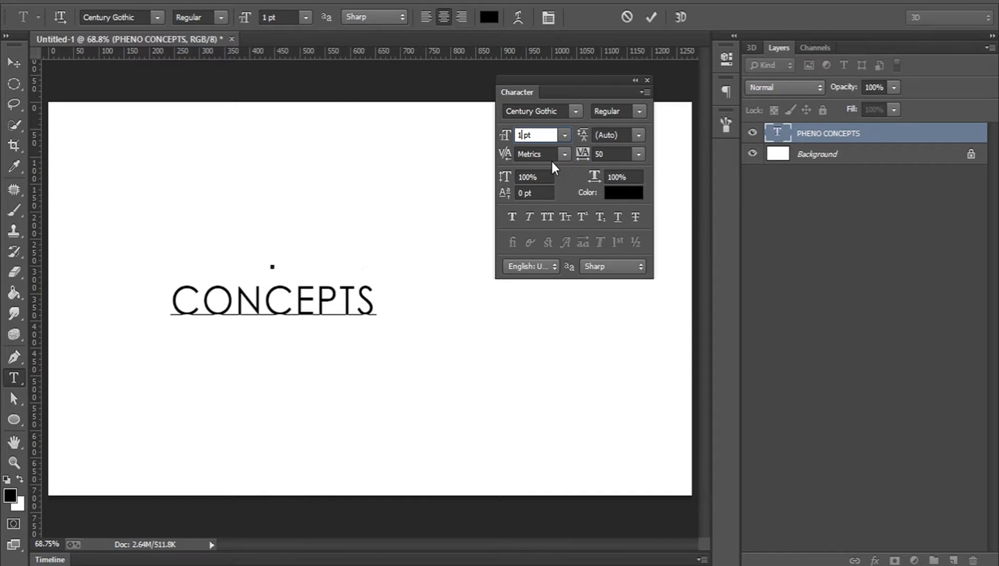
text(50)
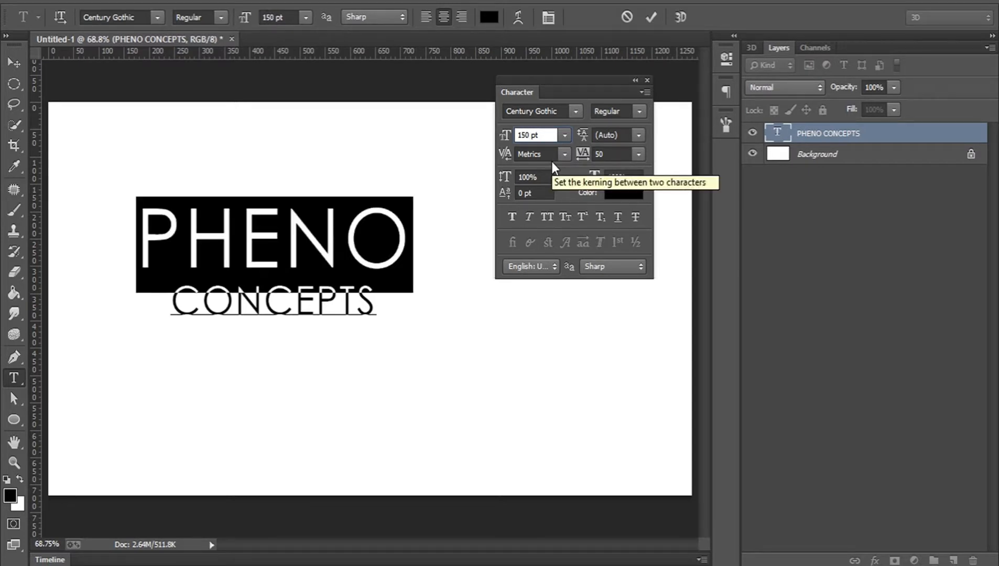
key(Return)
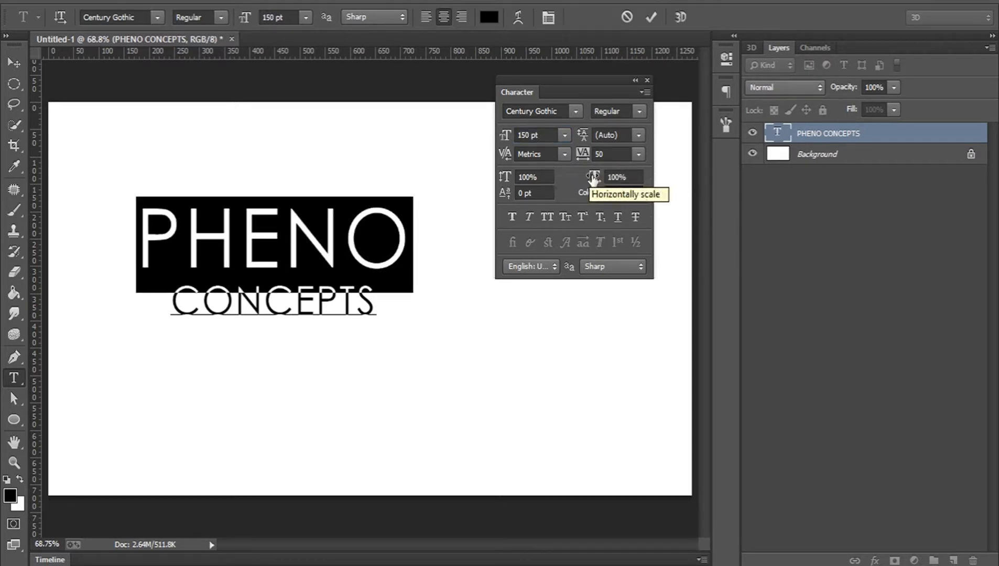
Select the word CONCEPTS and try the Bold style of Century Gothic, followed by the Cooper Black font.
click(360, 272)
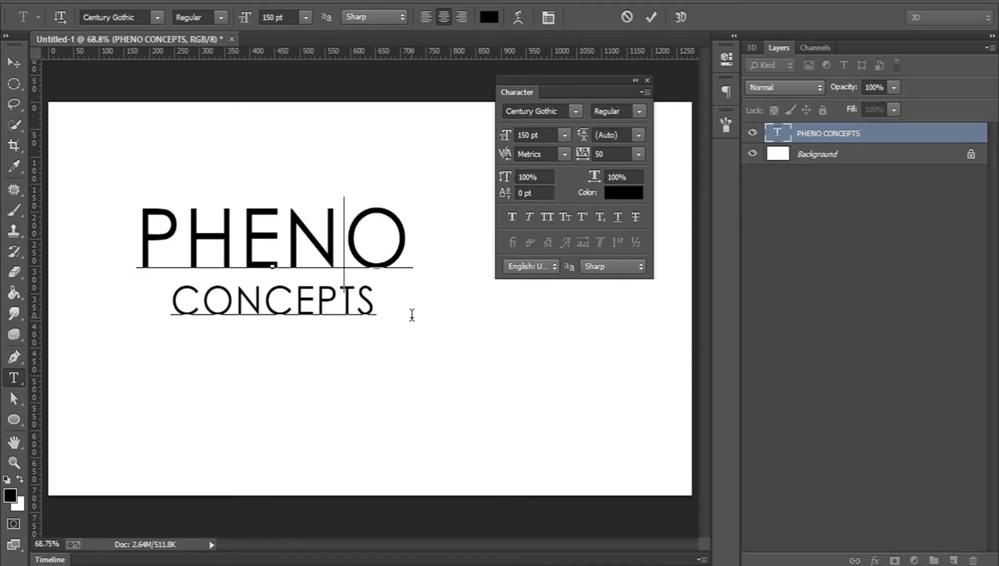
double_click(334, 299)
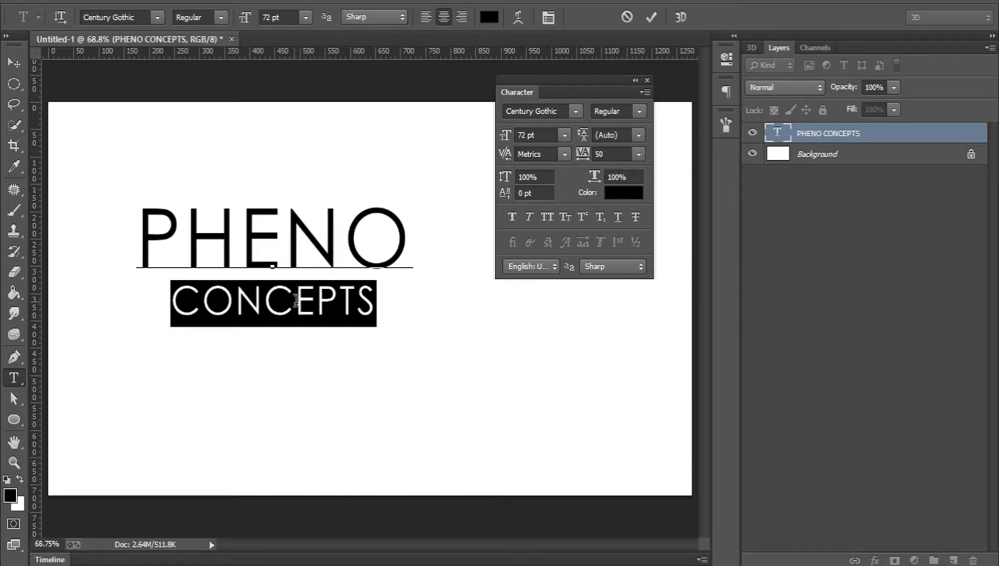
click(640, 112)
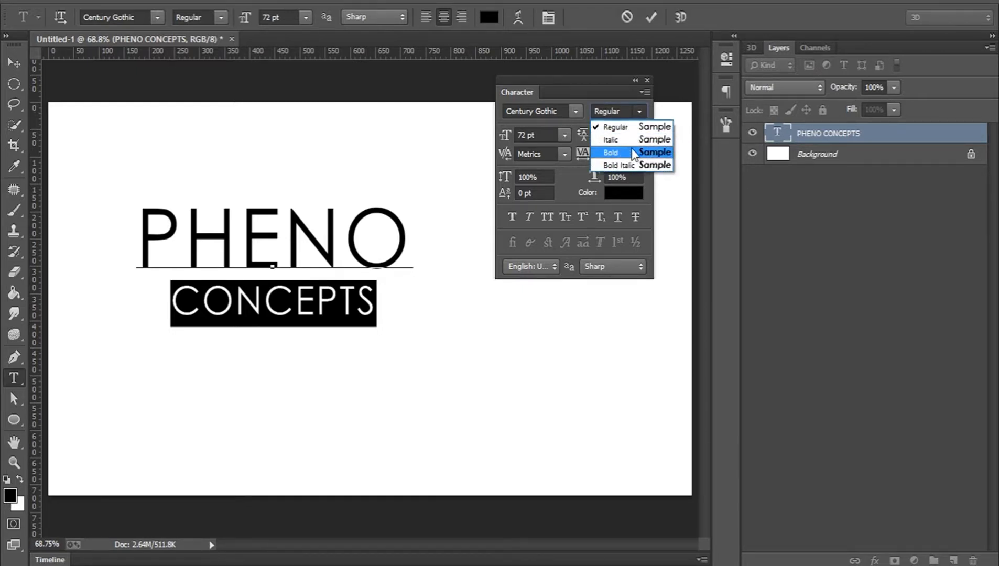
click(656, 153)
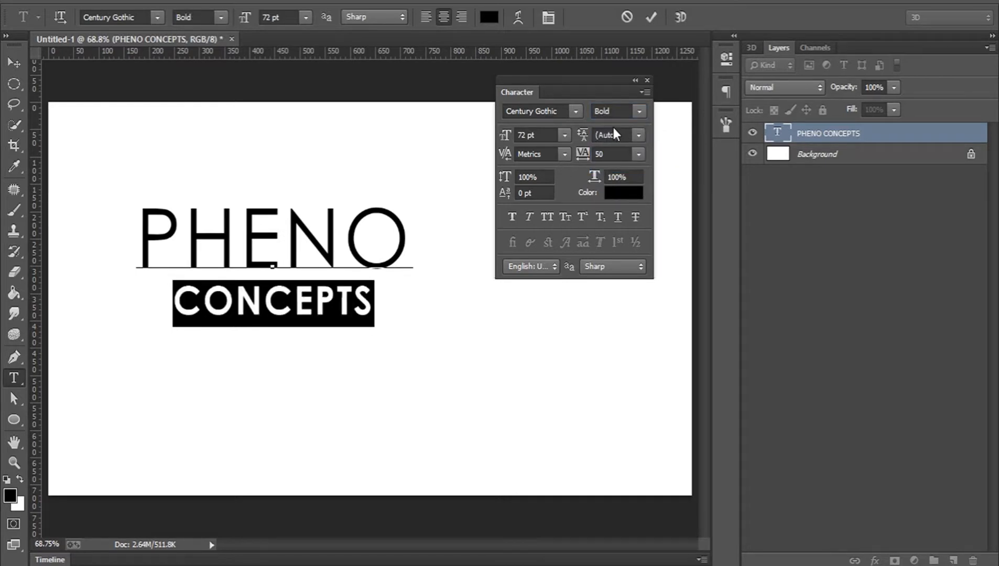
click(579, 113)
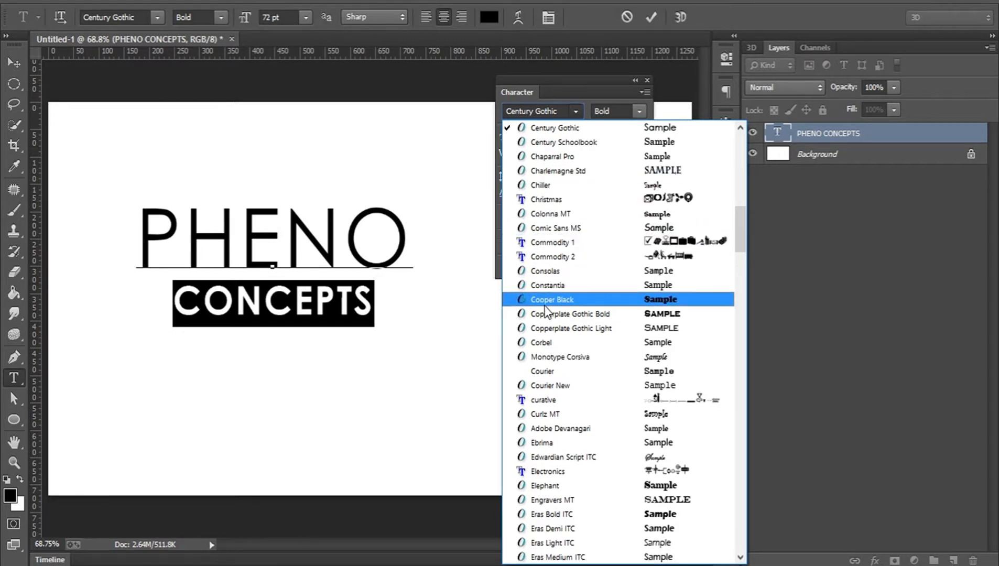
click(604, 297)
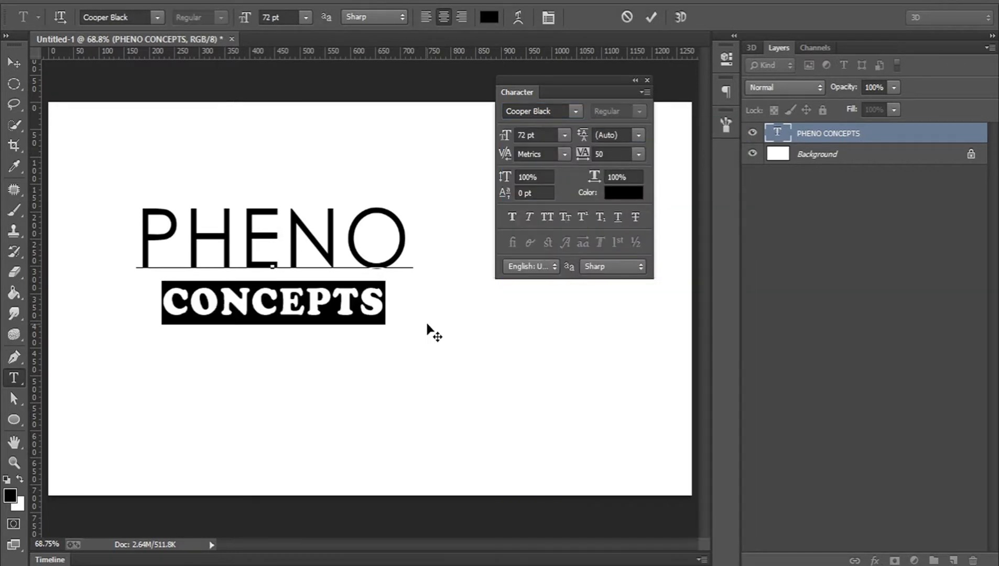
Change the word CONCEPTS to the Elephant font, try its Italic style, and return it to Regular.
click(370, 316)
double_click(348, 313)
click(575, 112)
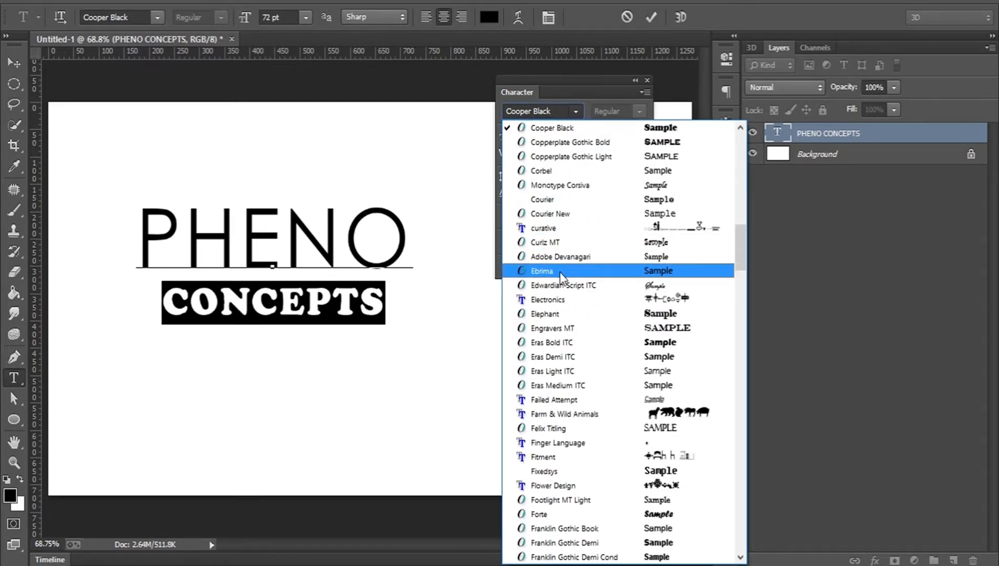
click(581, 314)
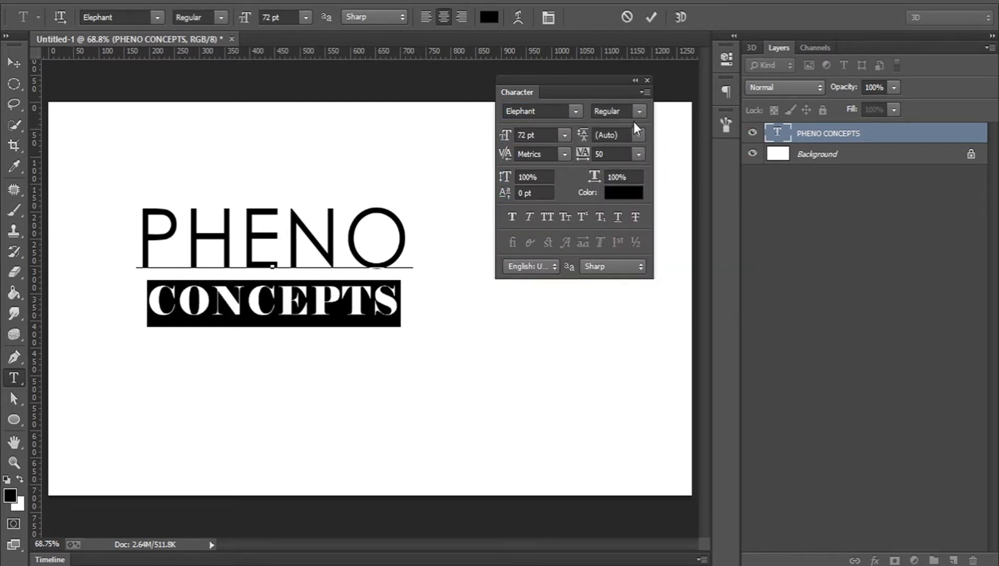
click(640, 108)
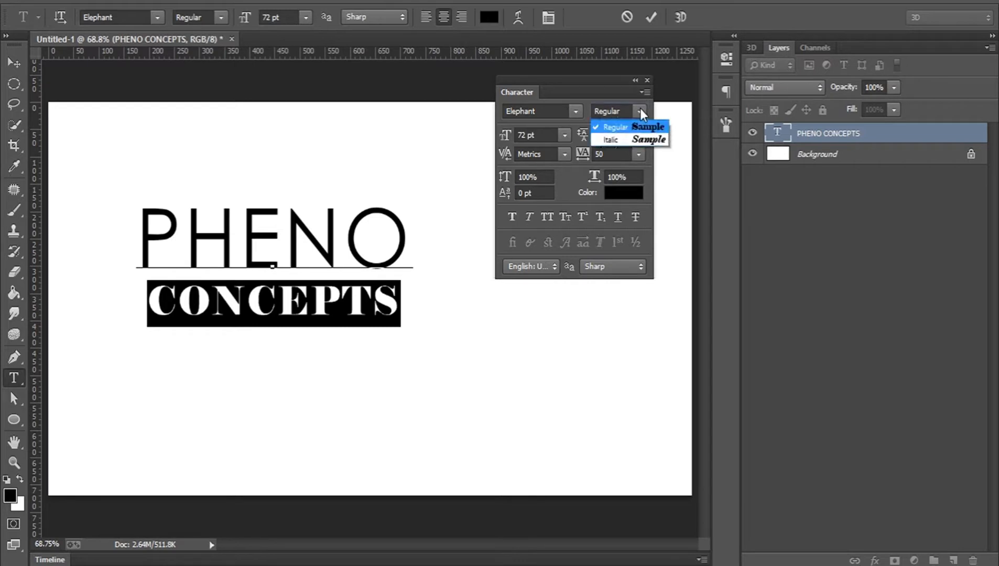
click(655, 141)
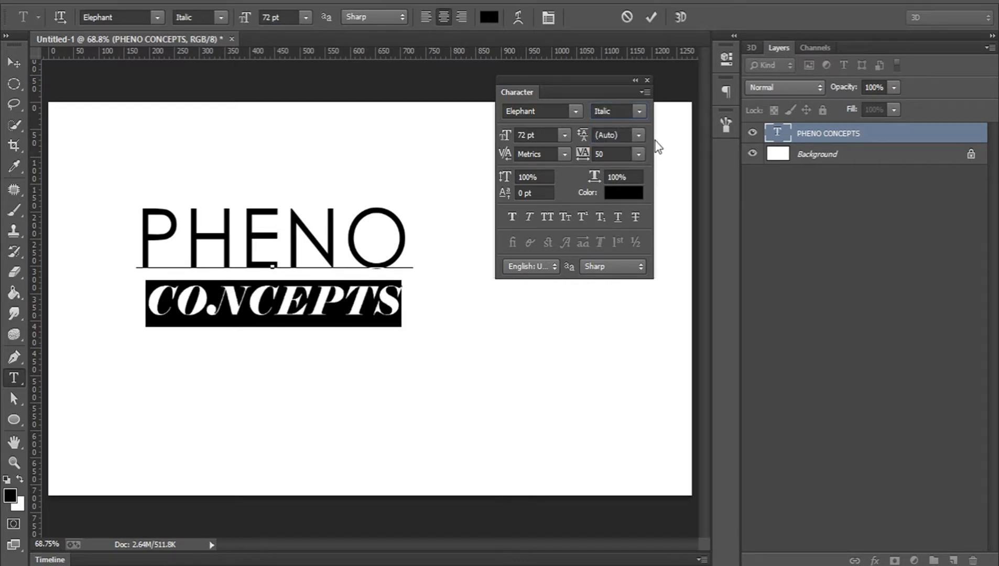
click(639, 109)
click(640, 128)
Change the font of the selected word CONCEPTS to 20th Century Font.
click(553, 111)
text(C)
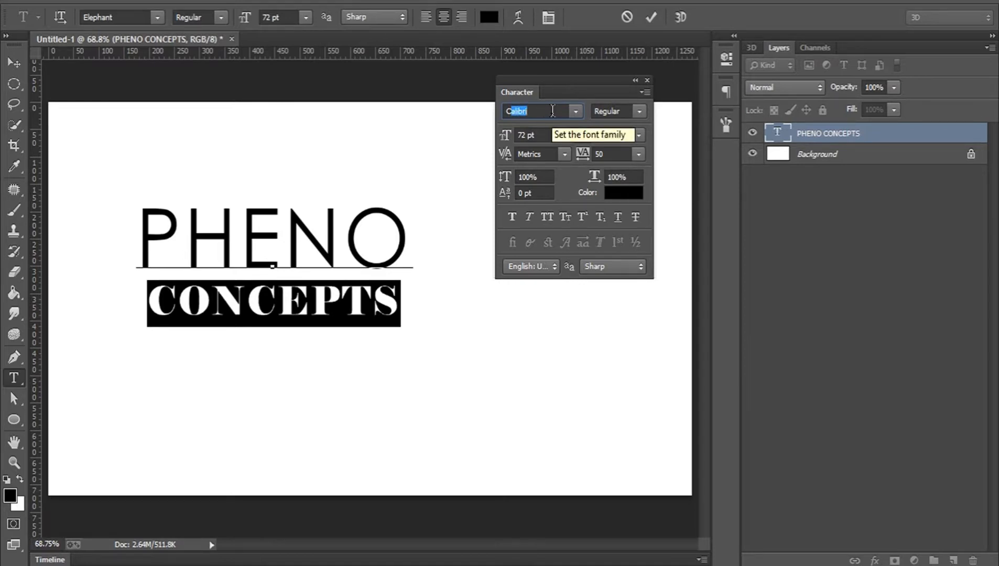
key(BackSpace)
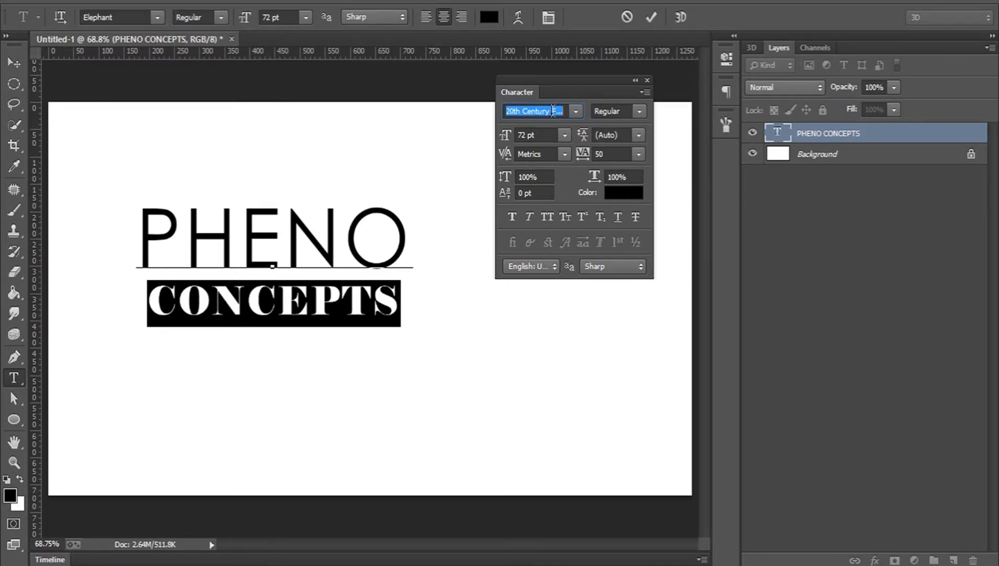
click(580, 114)
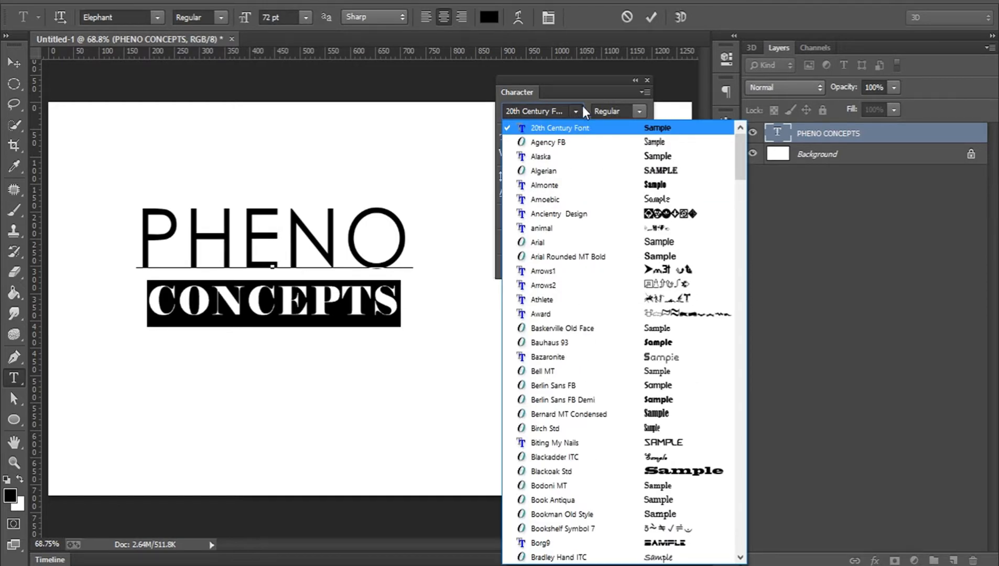
click(583, 107)
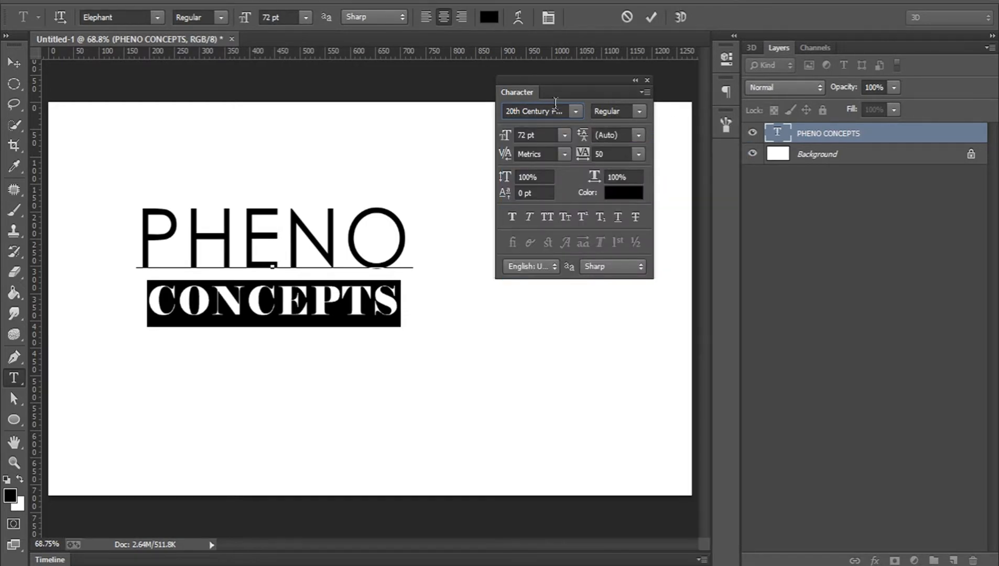
click(136, 18)
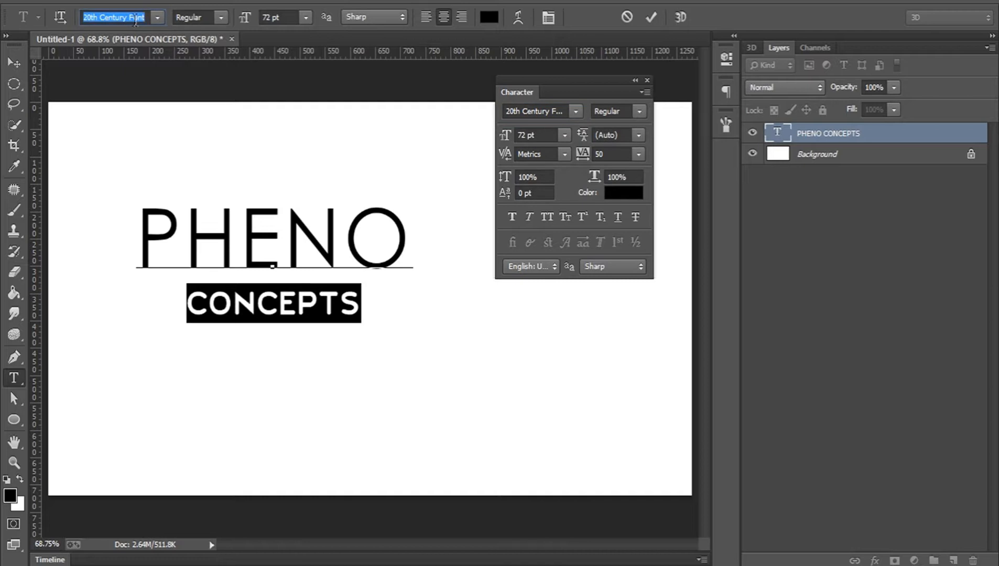
Set the selected word CONCEPTS to the Century Gothic font in Bold style and commit the text edit.
text(Centaur)
key(Return)
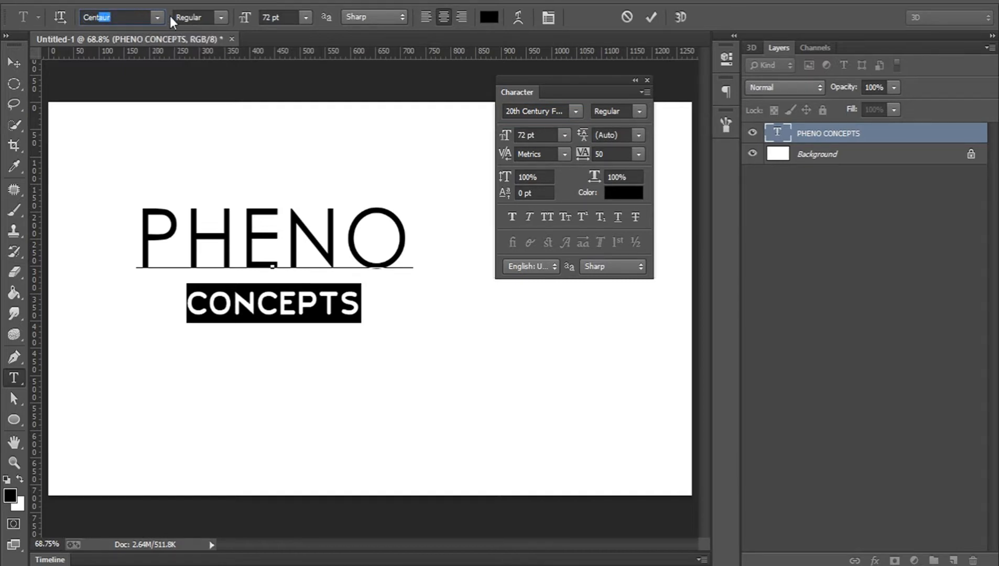
click(165, 16)
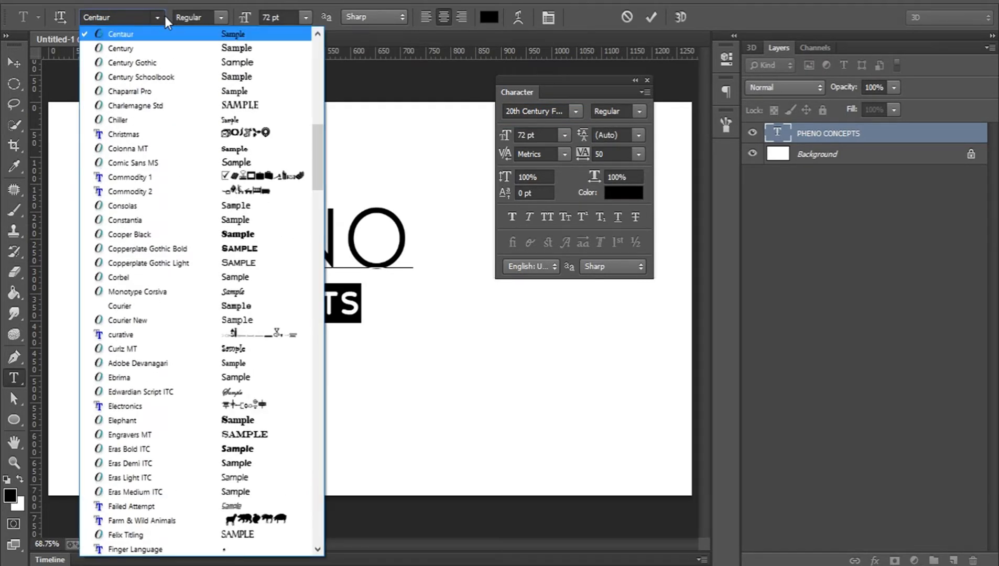
click(159, 65)
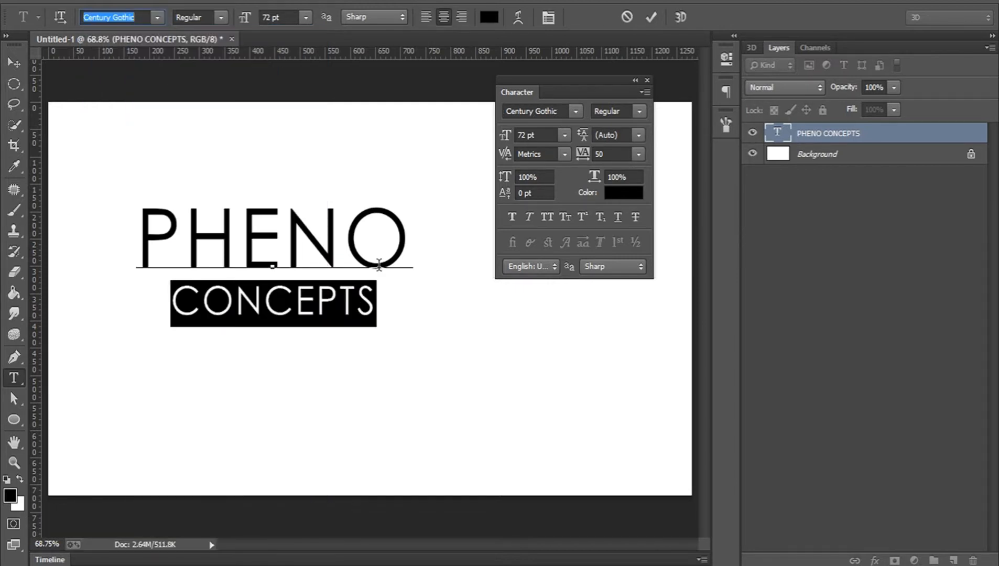
click(634, 109)
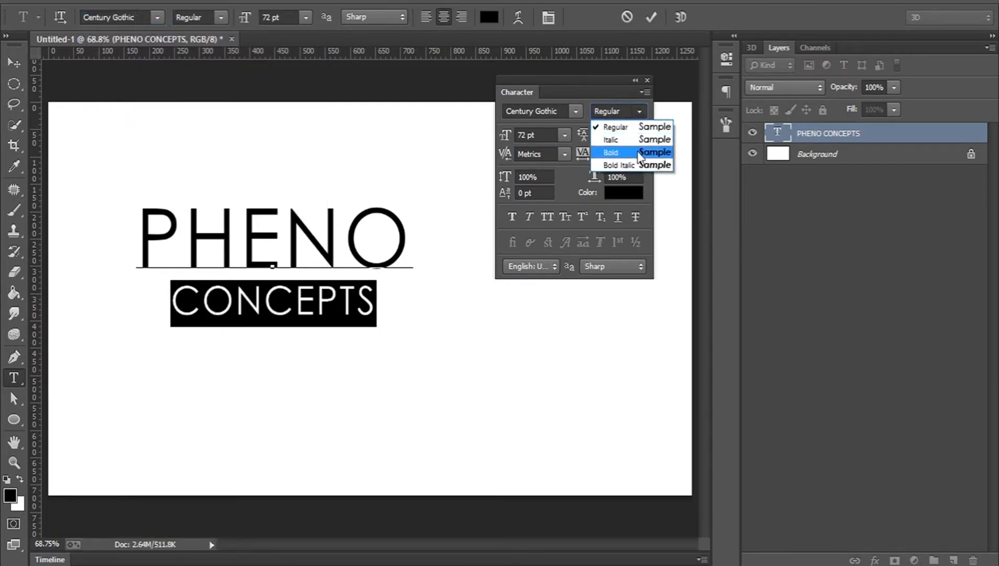
click(637, 152)
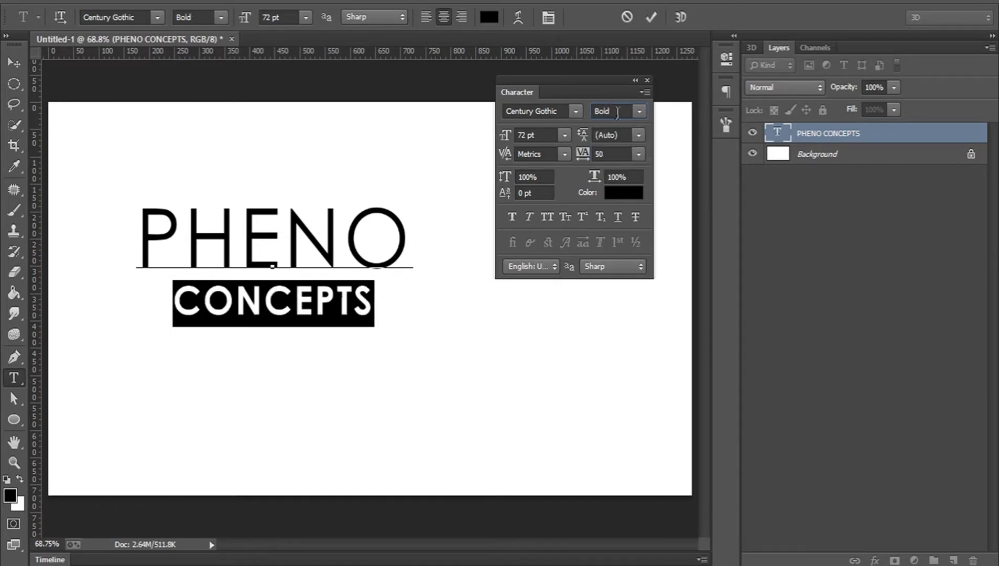
click(651, 17)
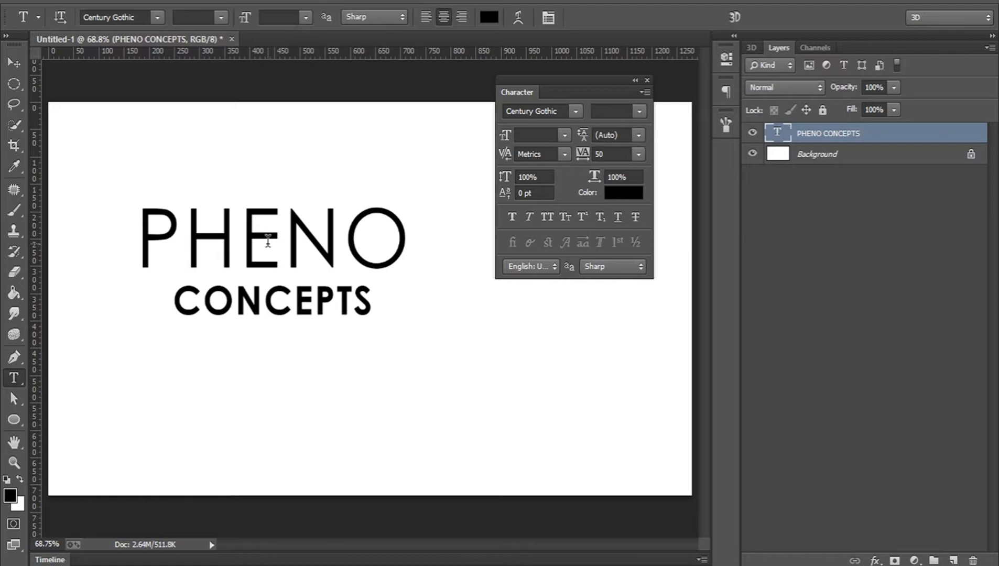
Replace the word PHENO with lowercase pheno and set its text color to red, ff0000.
double_click(299, 241)
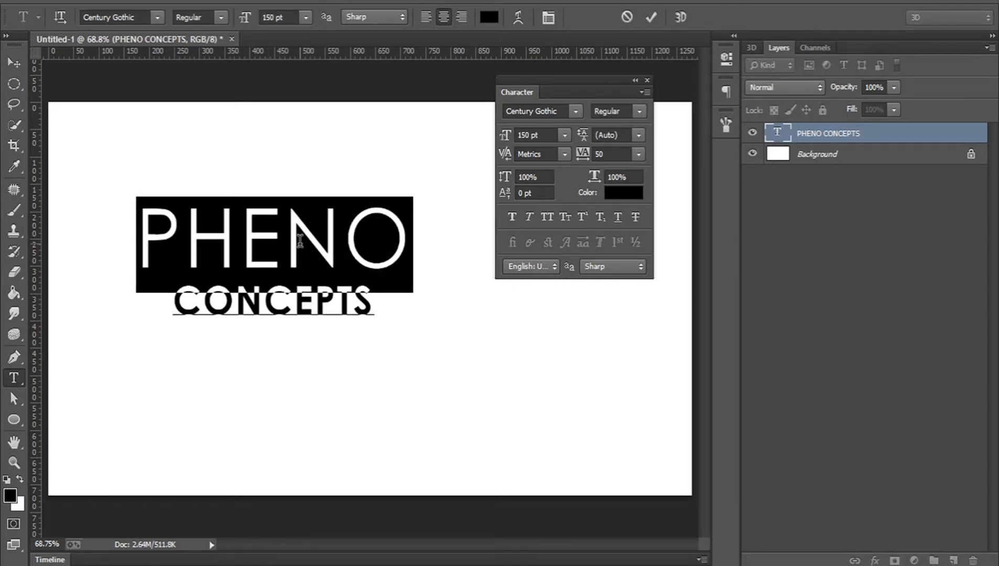
text(pheno)
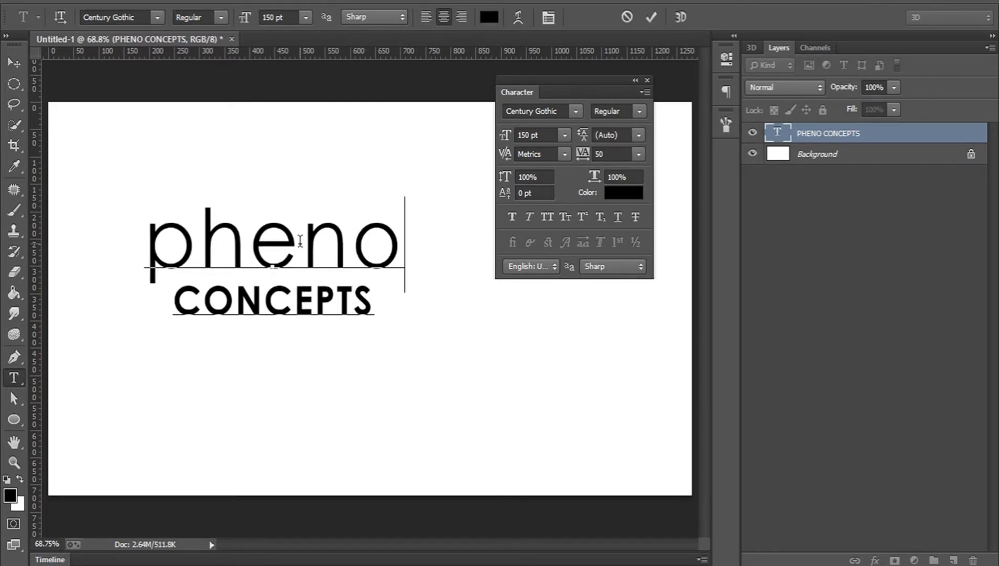
double_click(300, 241)
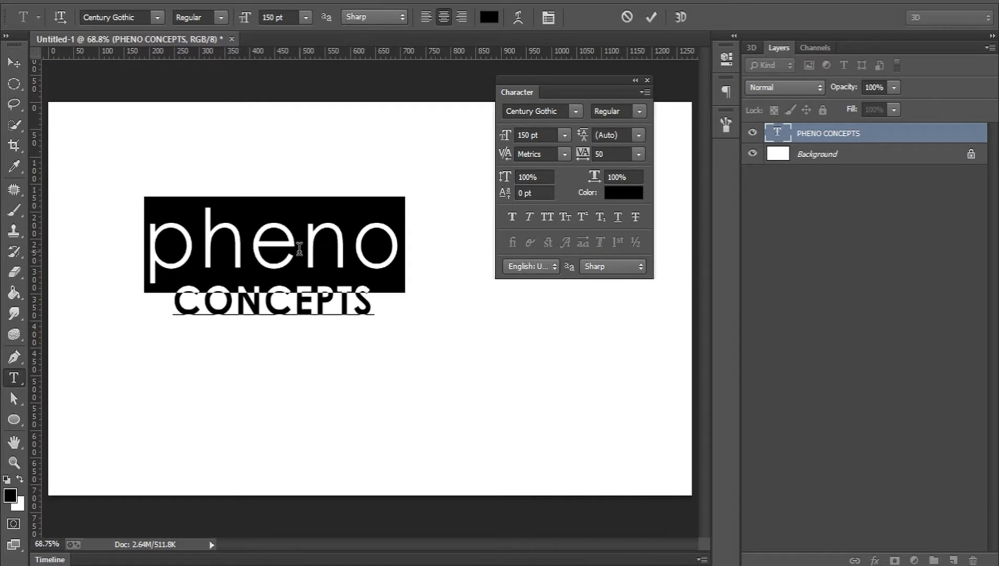
click(625, 197)
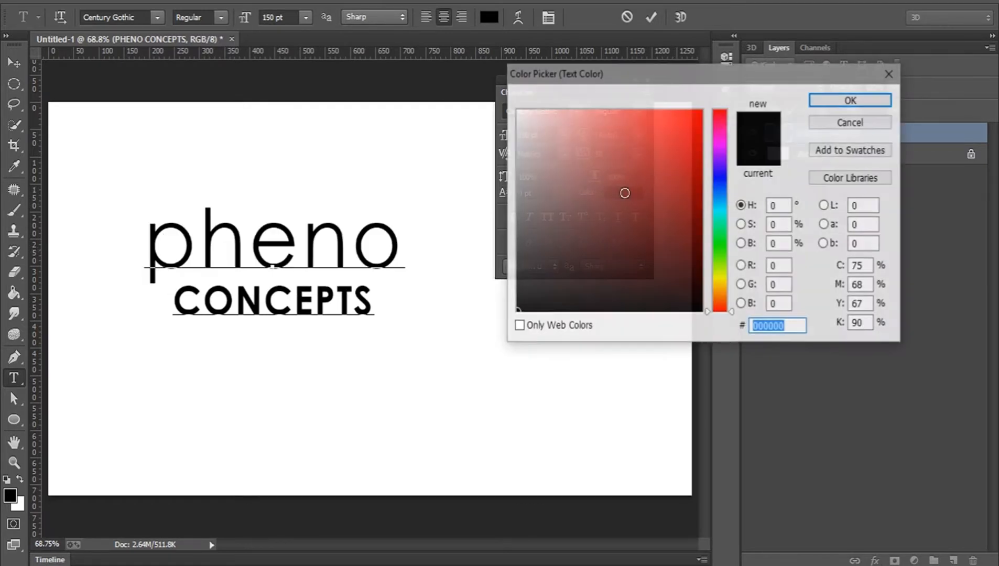
click(625, 194)
click(700, 153)
text(ff0000)
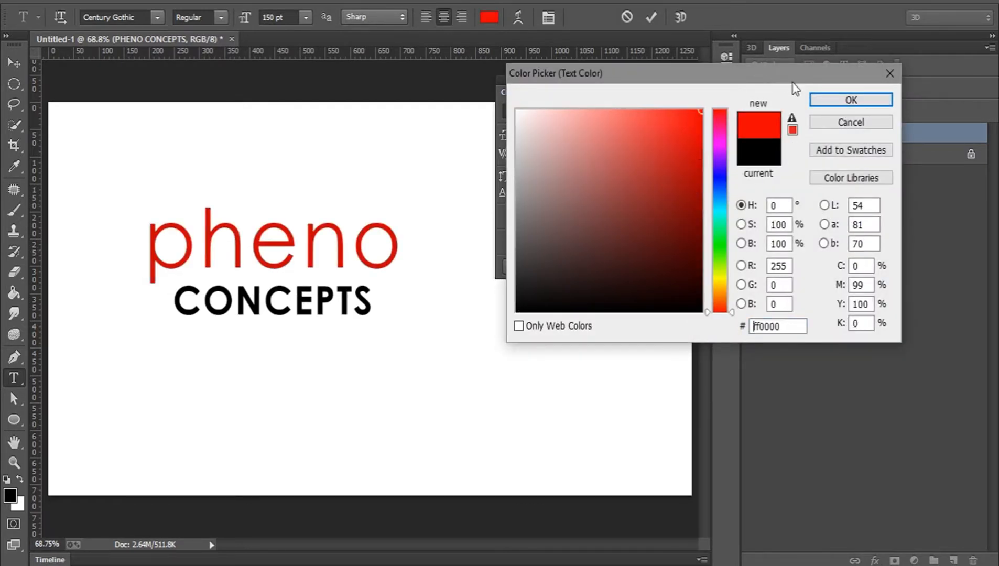
click(826, 100)
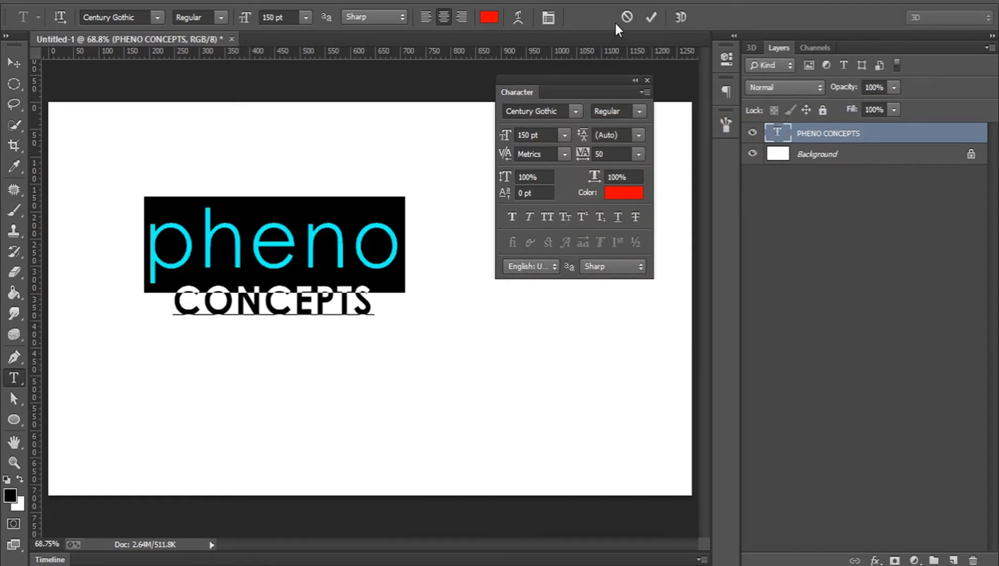
Select the word pheno, apply Faux Bold to it and try Faux Italic.
click(352, 223)
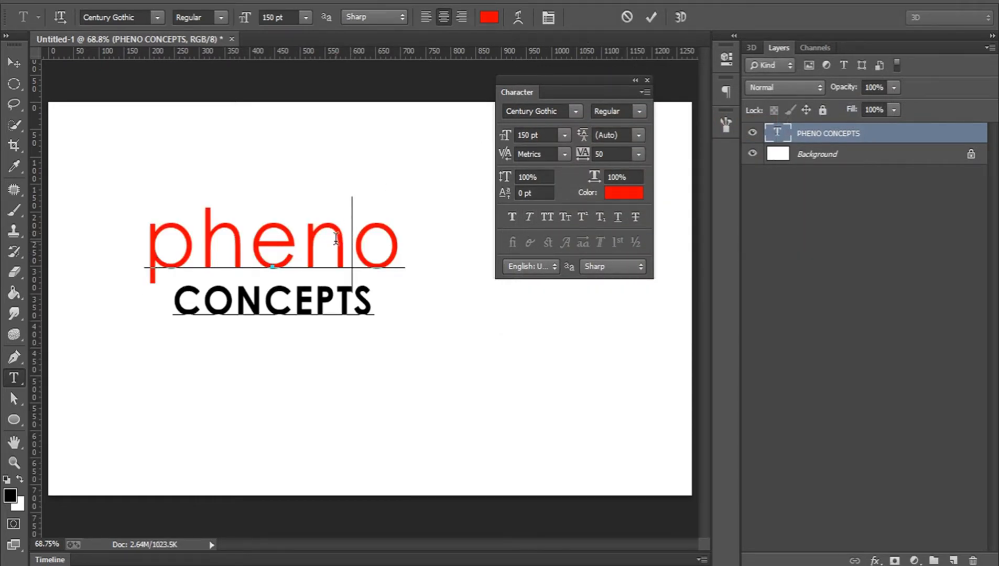
double_click(336, 239)
click(270, 229)
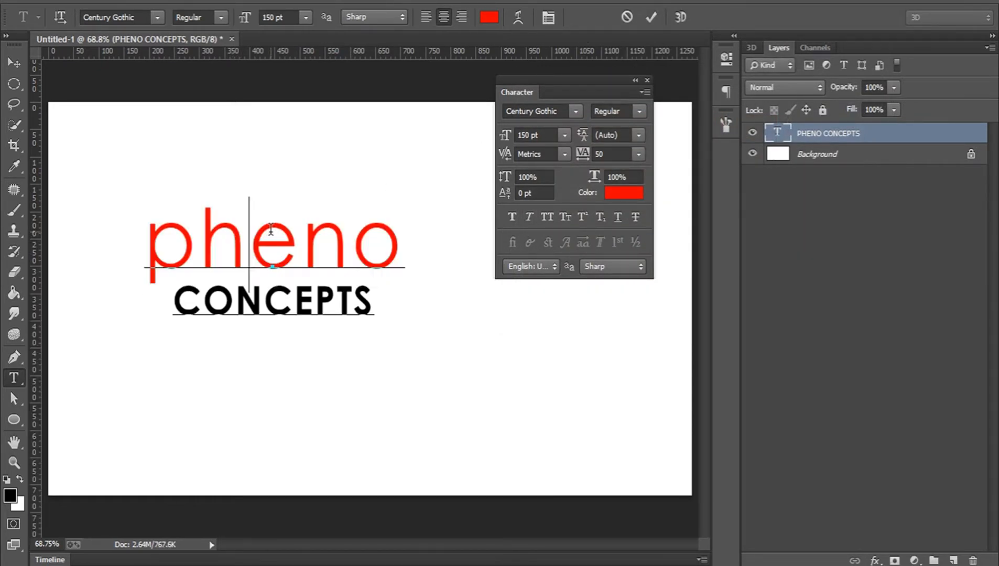
double_click(270, 229)
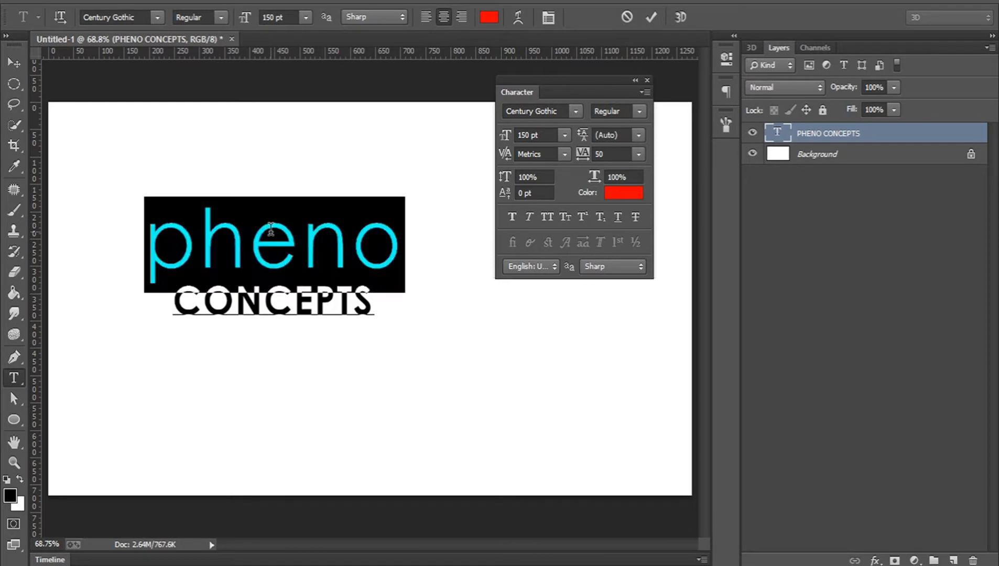
click(512, 217)
click(513, 217)
click(512, 217)
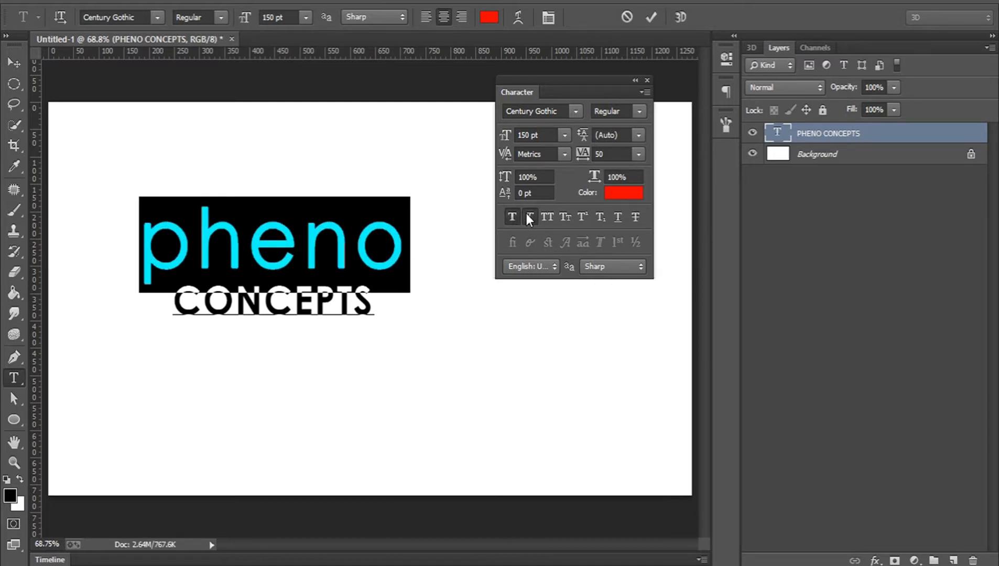
click(527, 215)
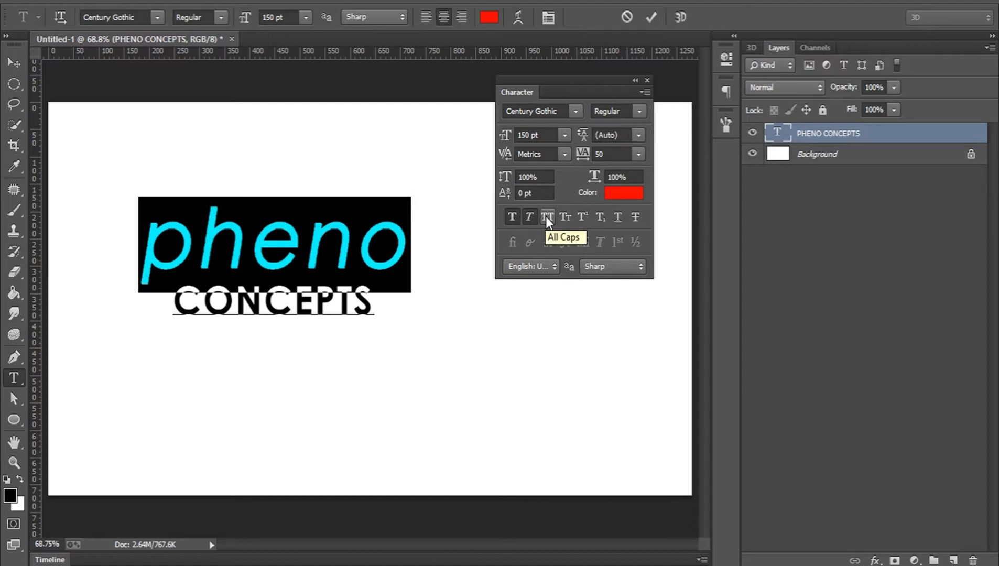
Toggle All Caps on the word pheno, compare it with Small Caps, and apply Small Caps.
click(546, 216)
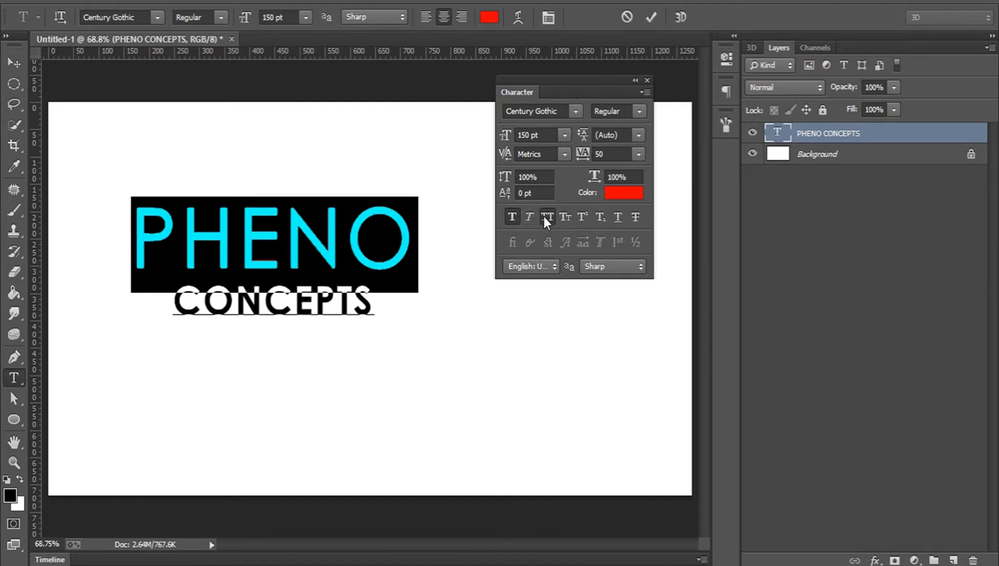
click(543, 216)
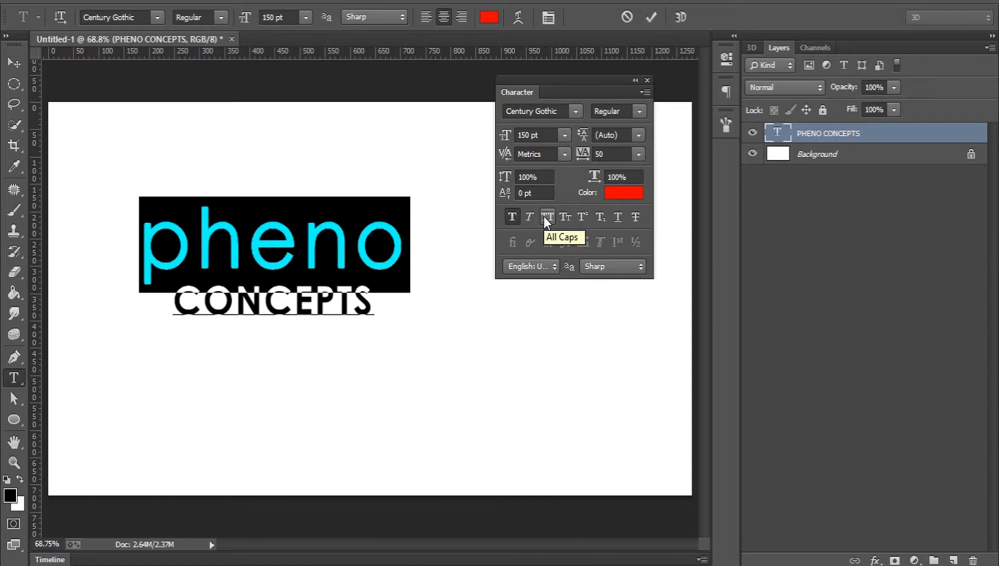
click(543, 216)
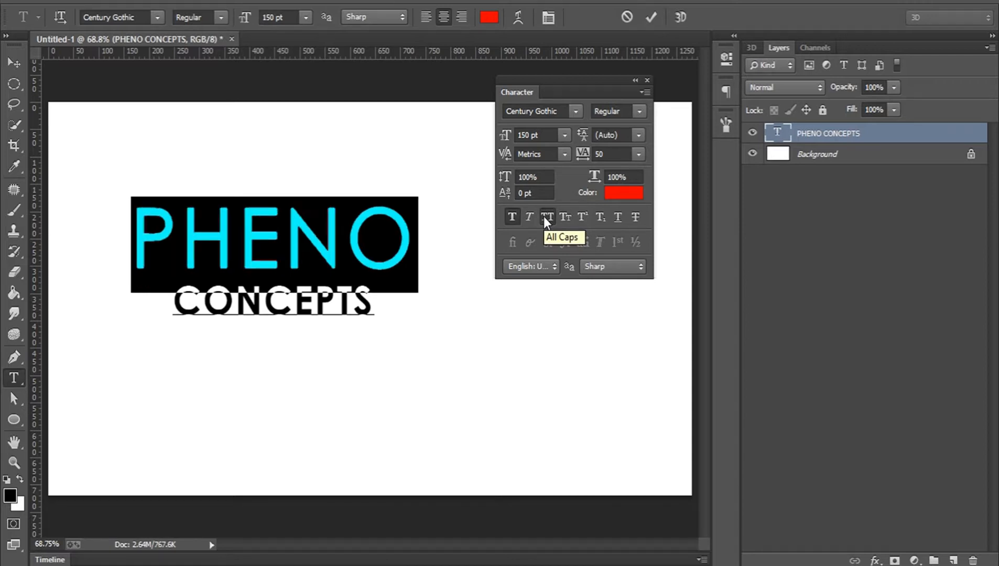
click(543, 216)
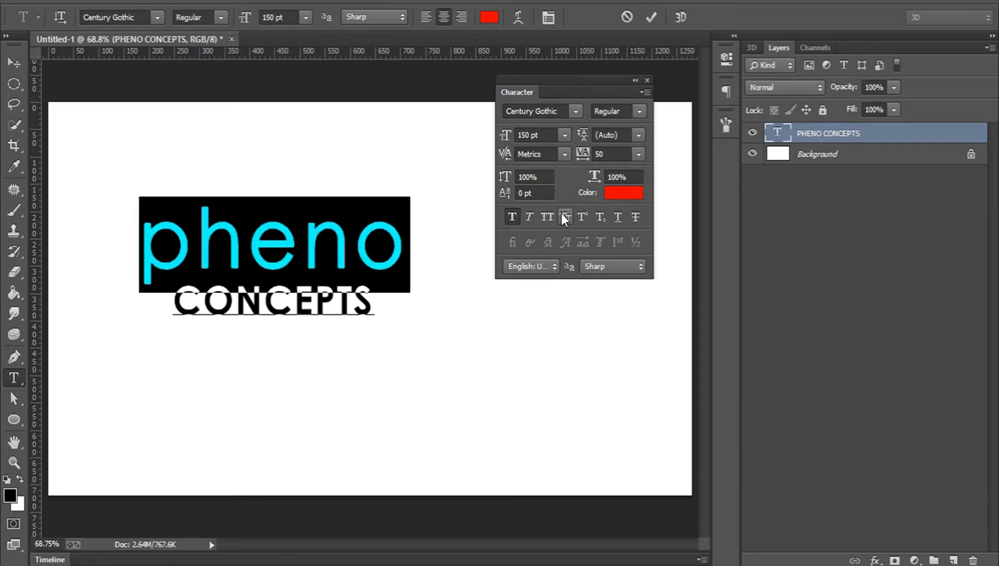
click(564, 217)
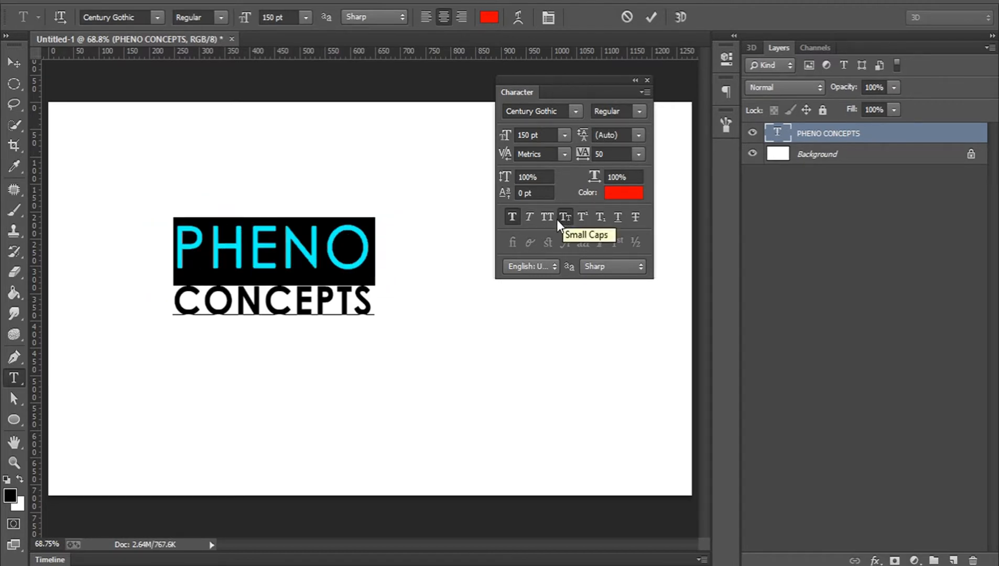
click(546, 216)
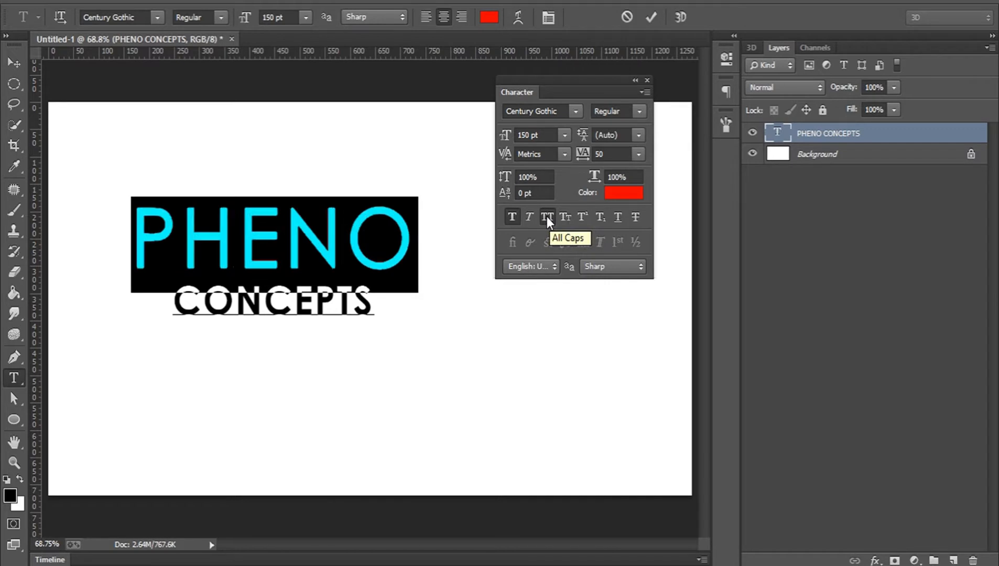
click(564, 217)
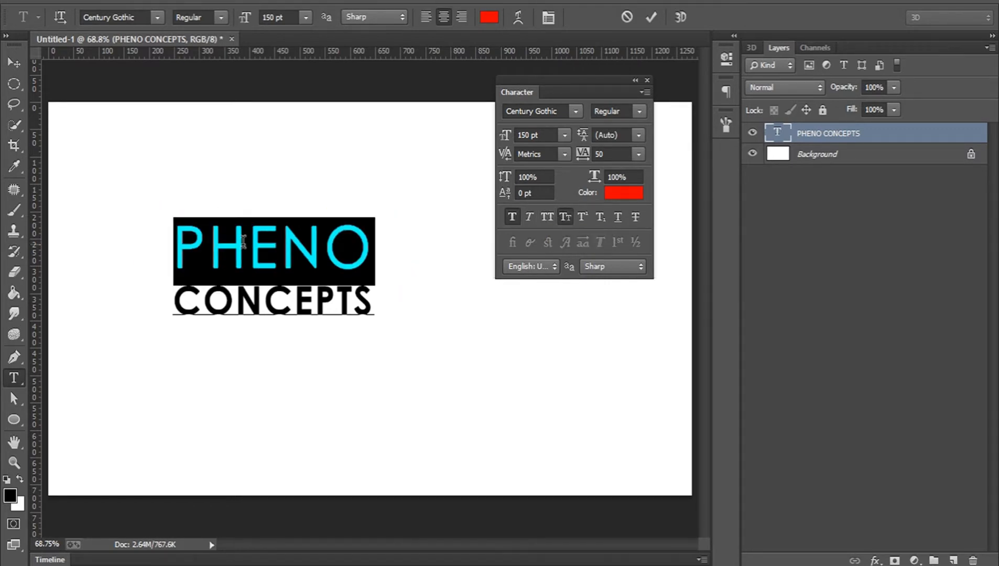
Select only the final letter O of the red word and make it superscript.
click(206, 244)
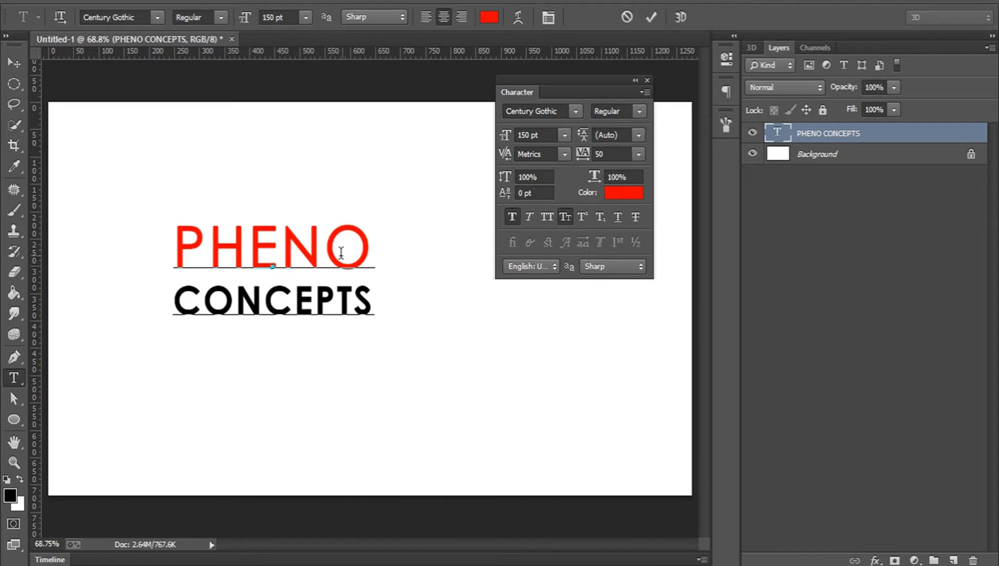
drag(325, 246, 374, 248)
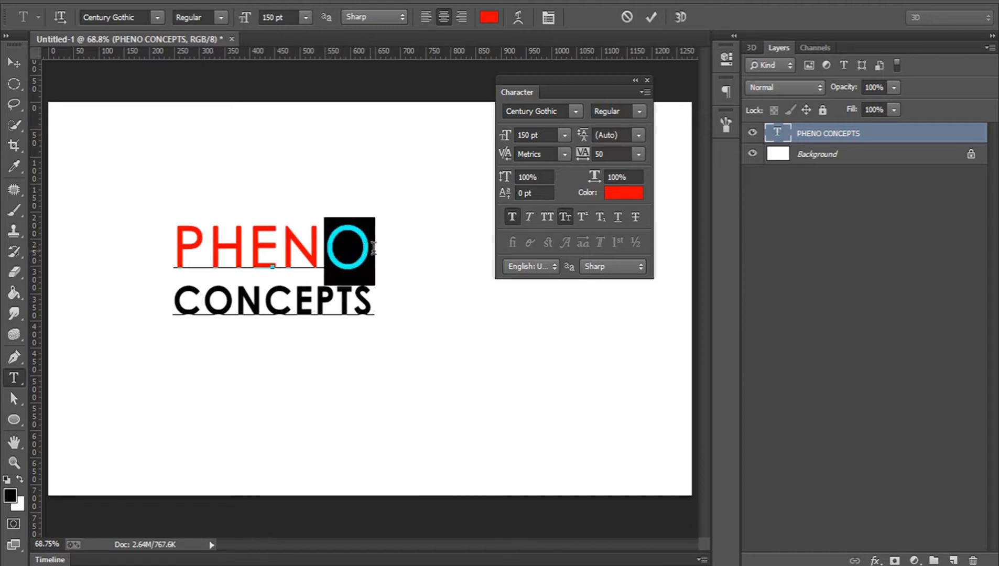
click(586, 215)
click(347, 281)
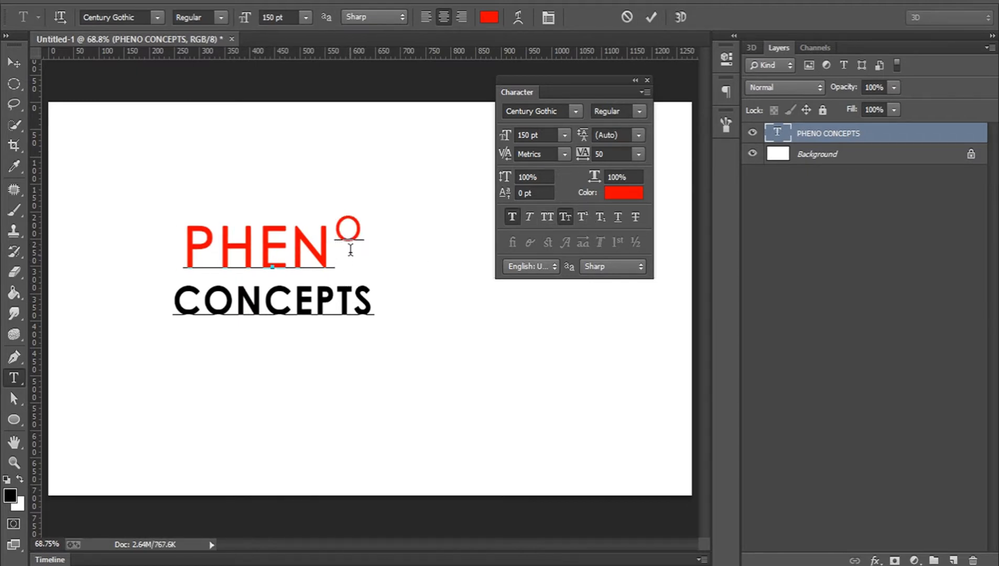
Select only the letter N of the red word and make it subscript.
key(Right)
key(Left)
key(Left)
double_click(241, 249)
click(330, 256)
drag(328, 254, 292, 256)
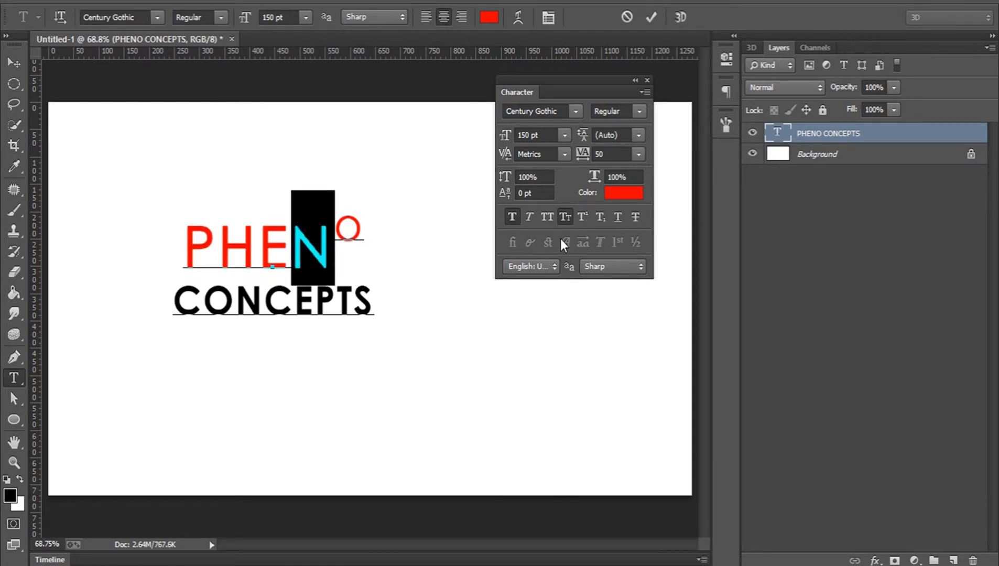
click(602, 220)
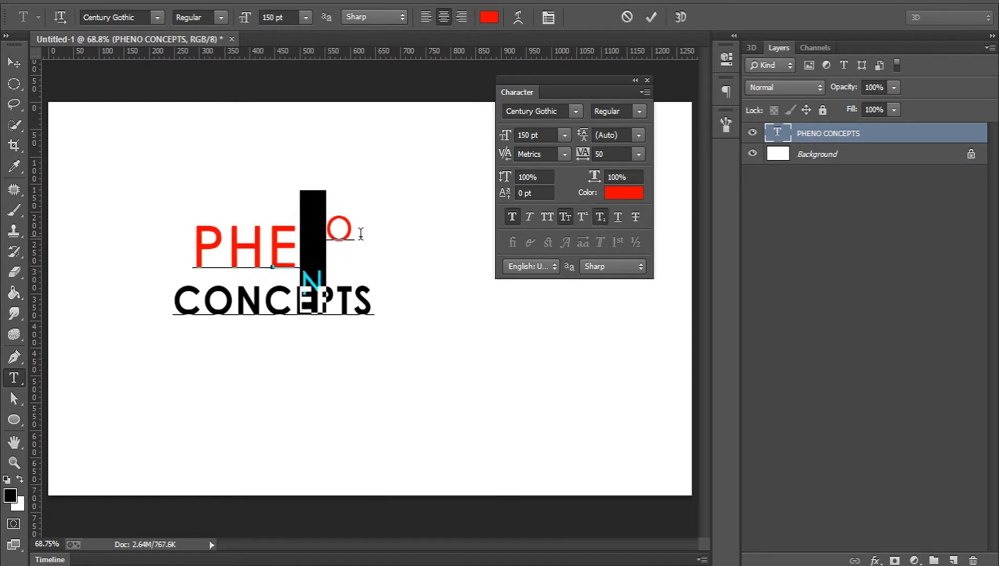
Delete the word CONCEPTS, commit the edit, and move the remaining text slightly toward the canvas center.
click(352, 310)
double_click(359, 304)
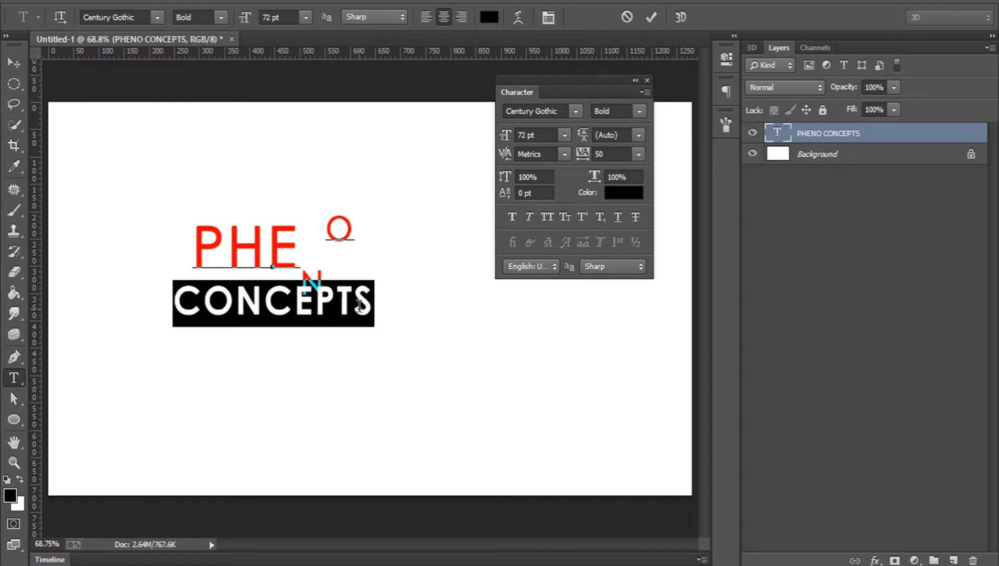
key(BackSpace)
key(BackSpace)
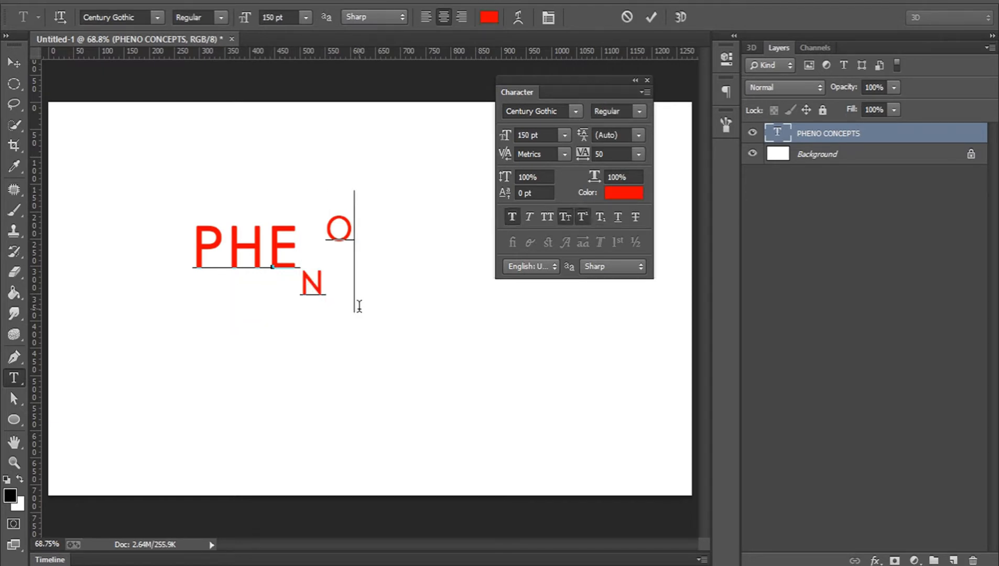
click(652, 17)
click(294, 262)
drag(392, 346, 410, 326)
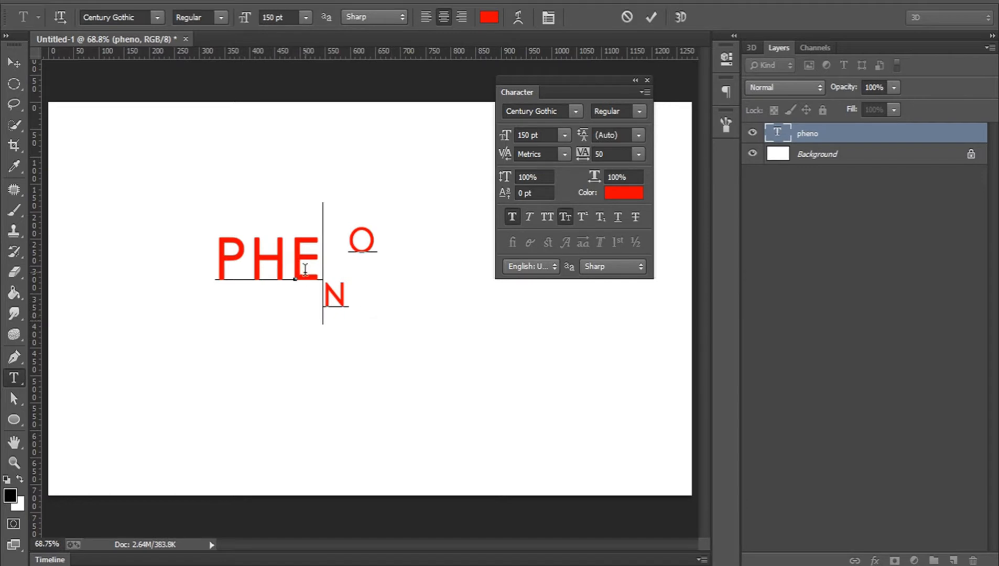
Select only the letter E of the red word and underline it.
drag(318, 264, 291, 262)
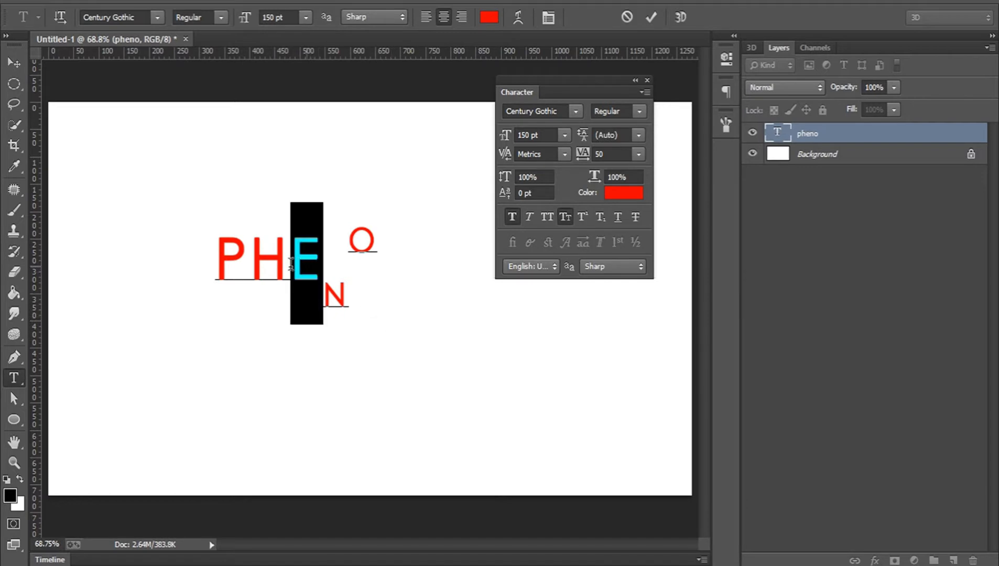
click(615, 220)
click(307, 260)
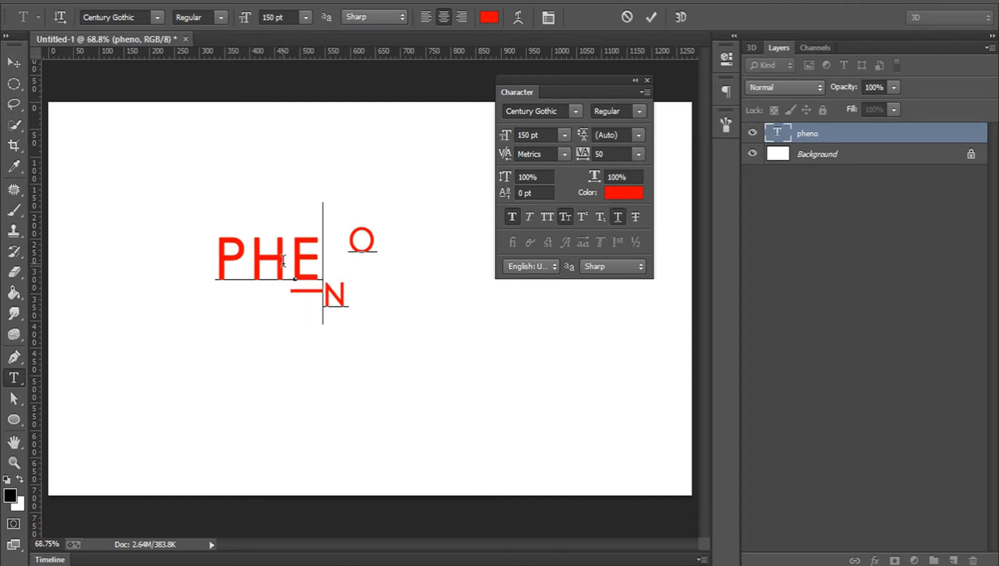
Select only the letters PH of the red word and apply strikethrough to them.
drag(283, 260, 216, 260)
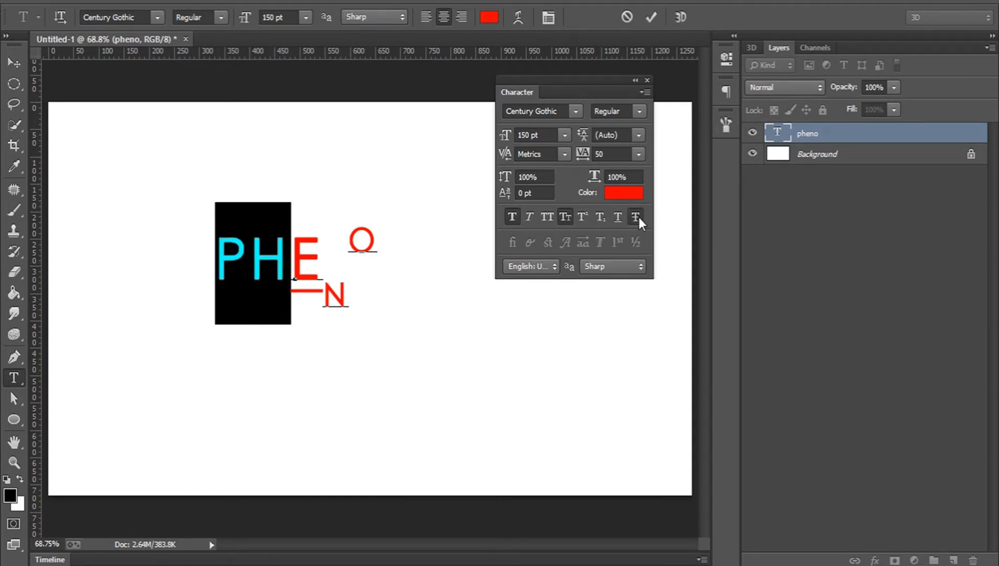
click(637, 217)
click(283, 257)
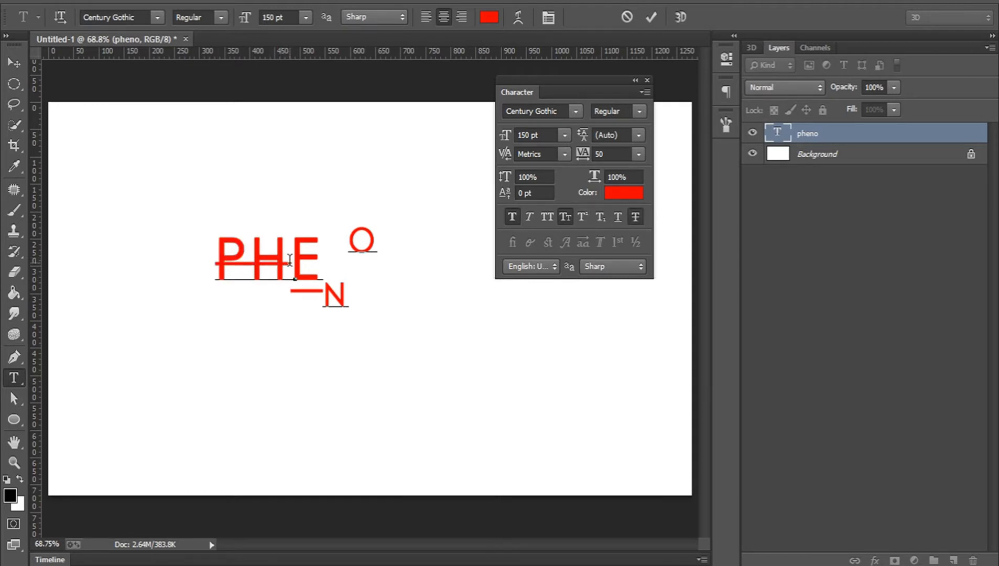
Change the color of only the letters PH to bright blue, hex 0006ff.
drag(290, 257, 208, 255)
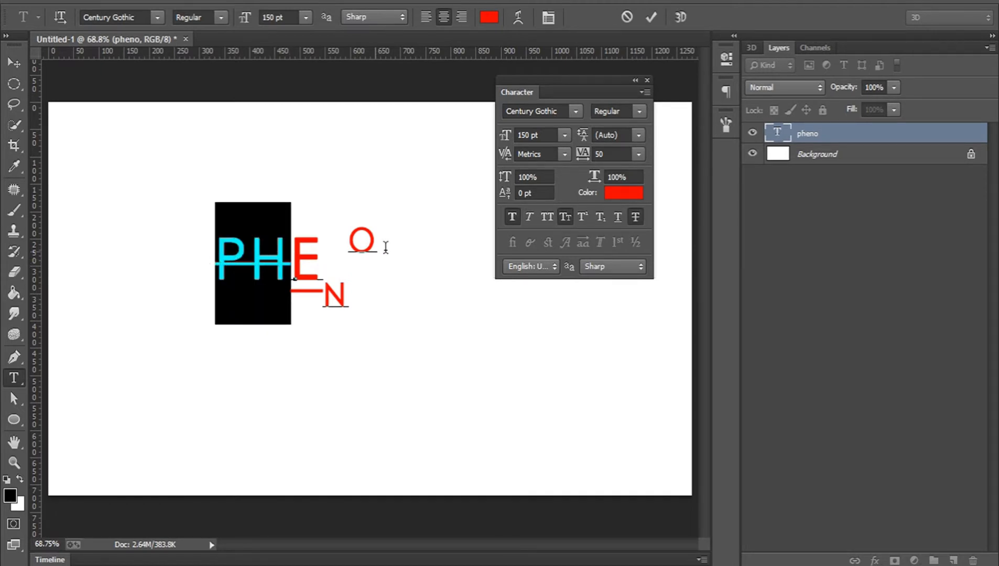
click(627, 193)
click(656, 210)
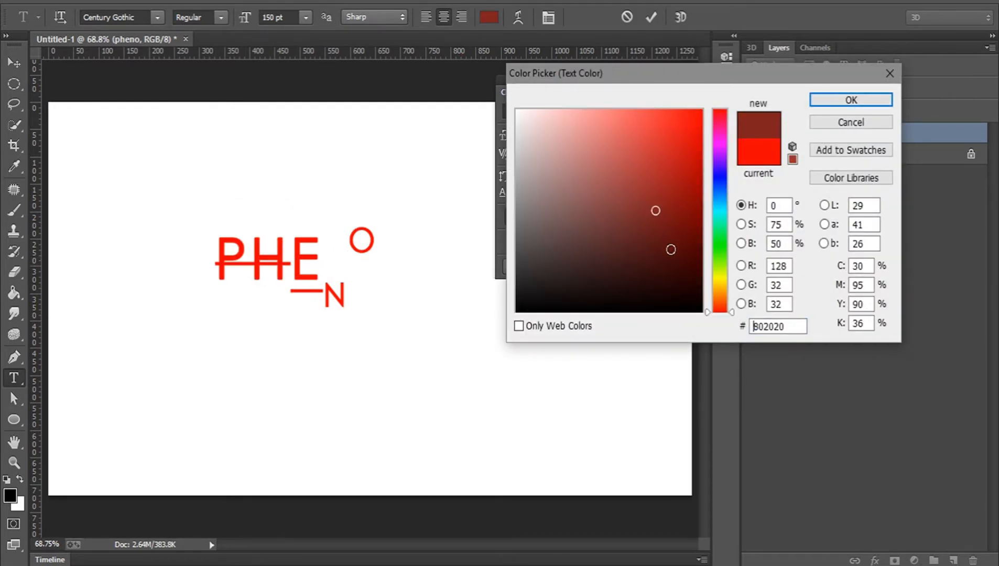
click(675, 263)
click(719, 182)
click(718, 179)
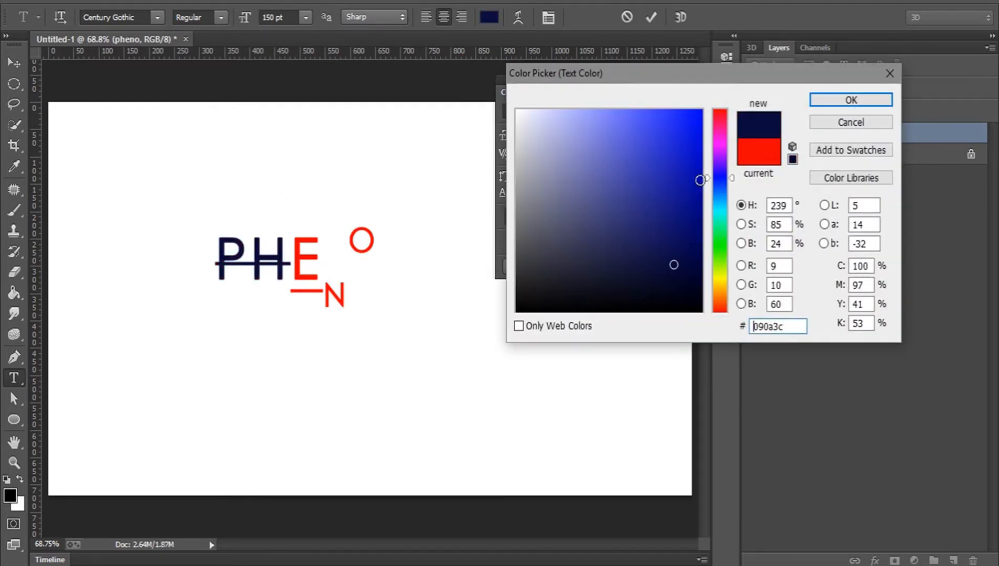
drag(699, 180, 720, 93)
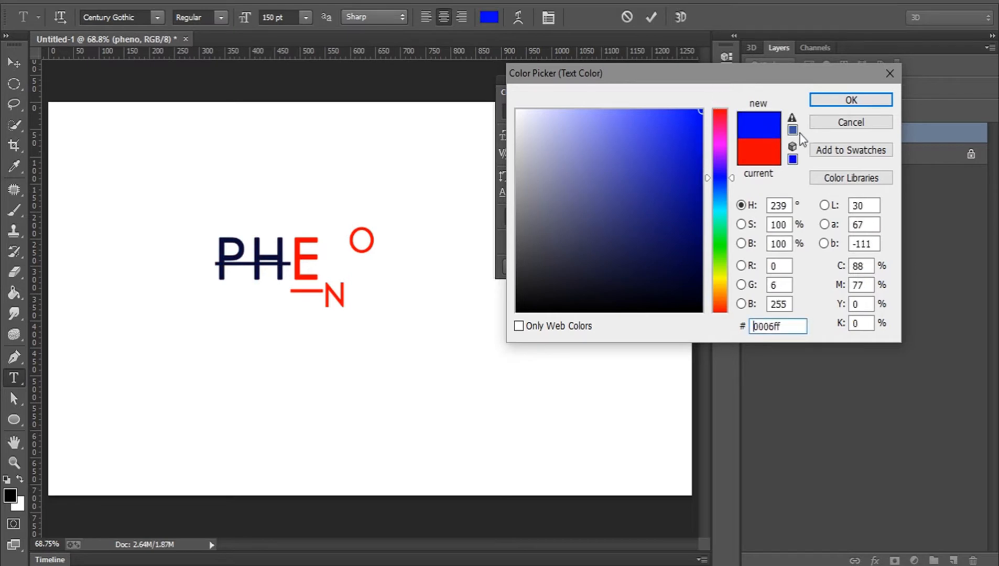
click(839, 100)
Change the color of only the subscript letter N to black, hex 000000, and commit the text edit.
drag(324, 255, 346, 259)
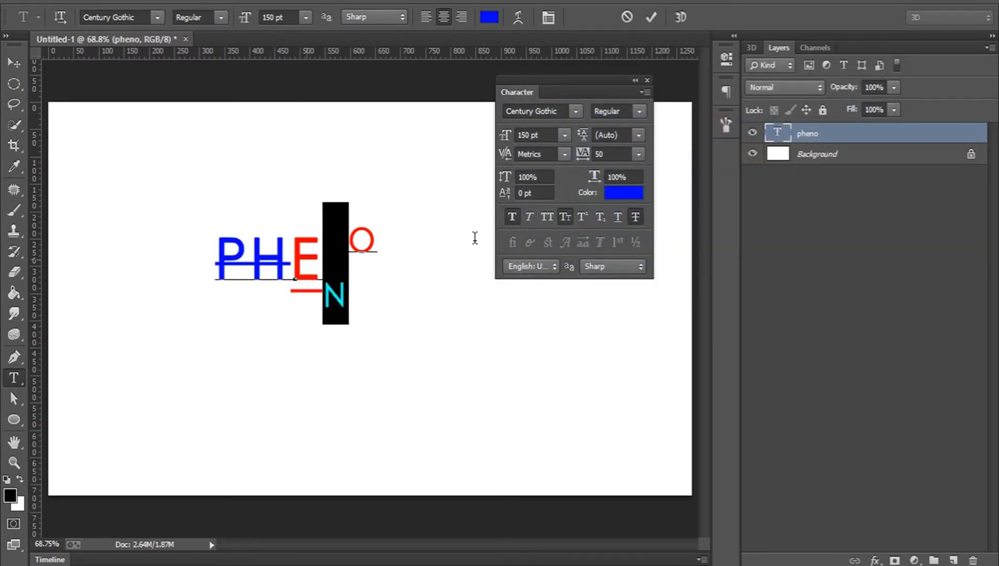
click(619, 194)
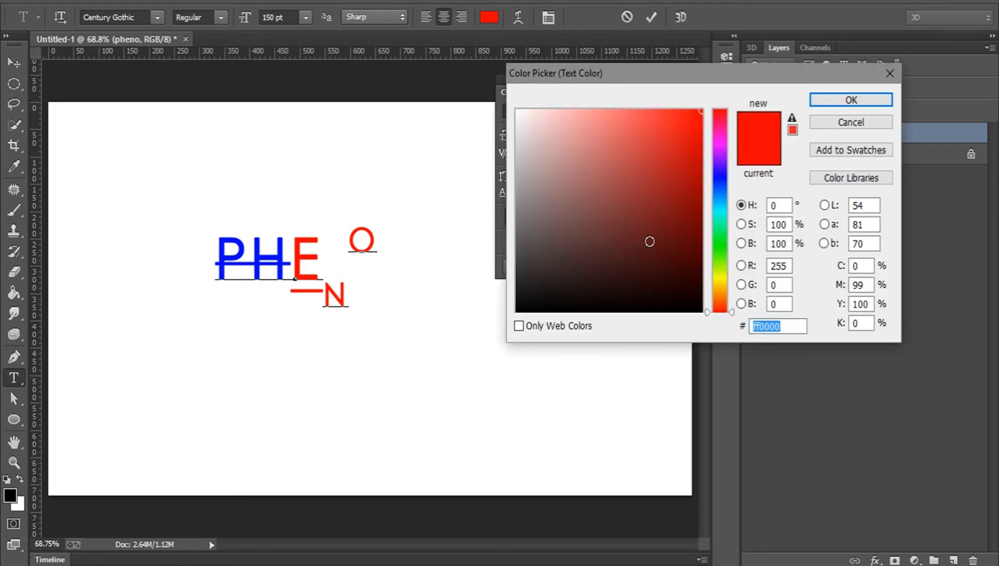
text(000000)
click(834, 99)
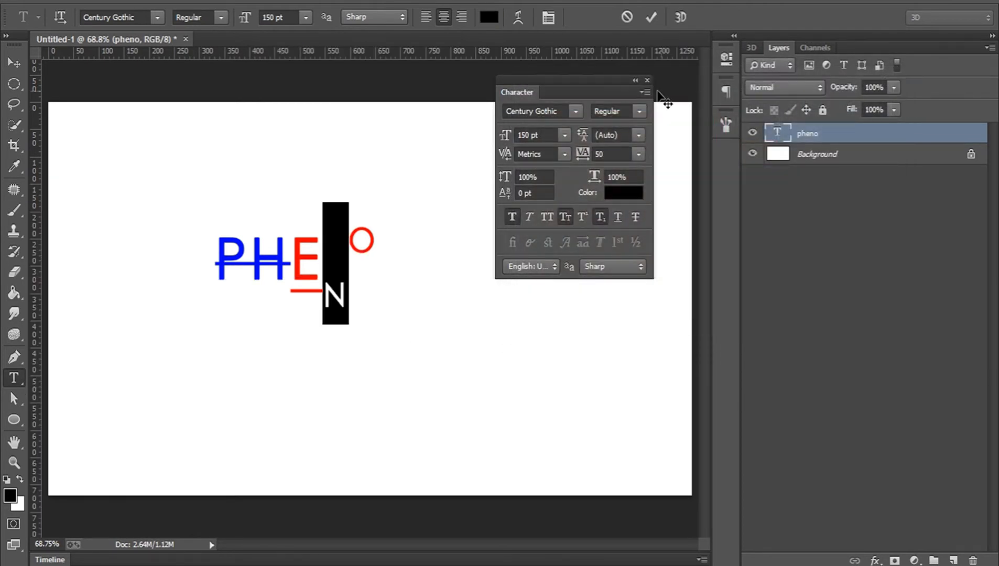
click(650, 19)
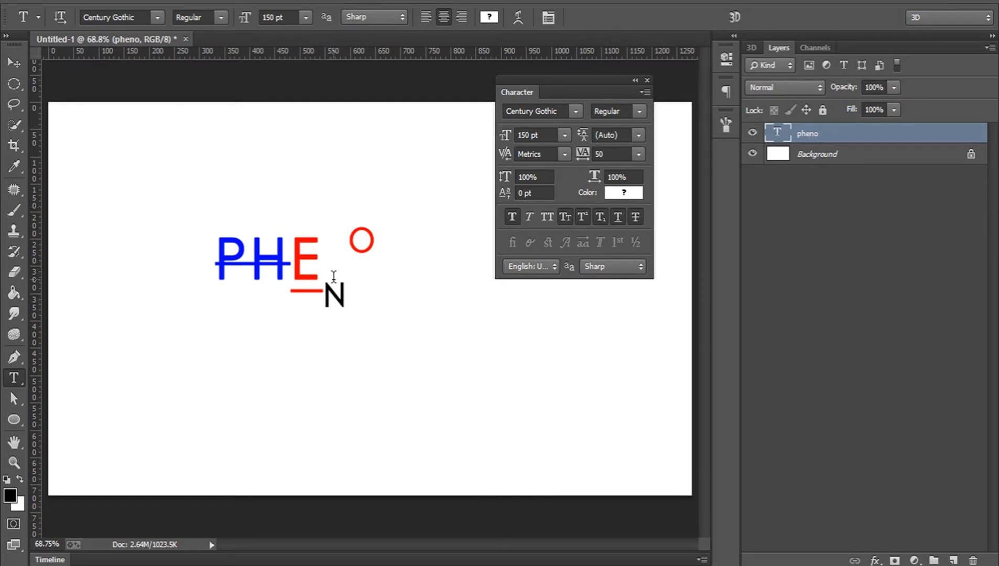
Replace the entire contents of the text layer with the word PHENO.
click(311, 273)
key(ctrl+a)
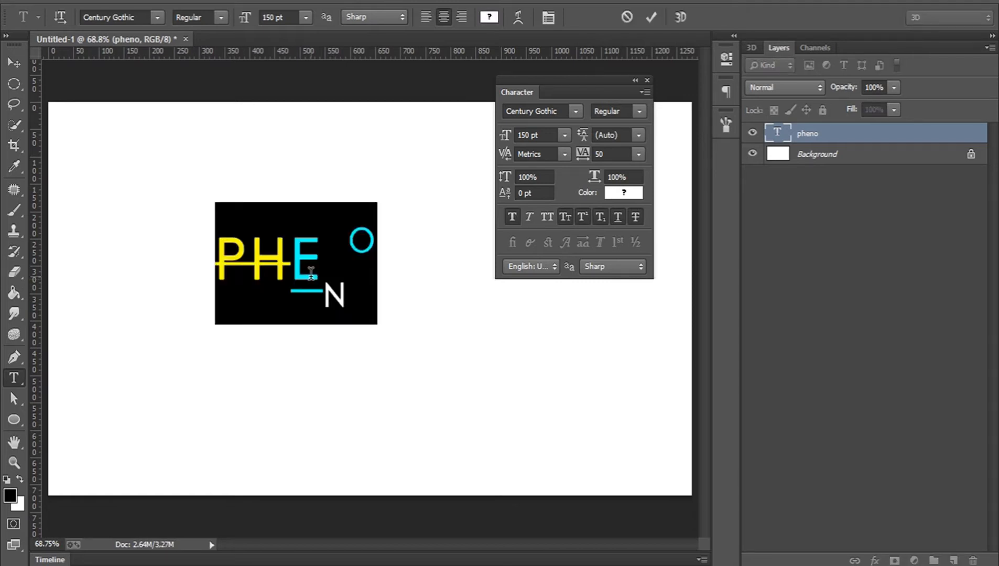
text(PHENO)
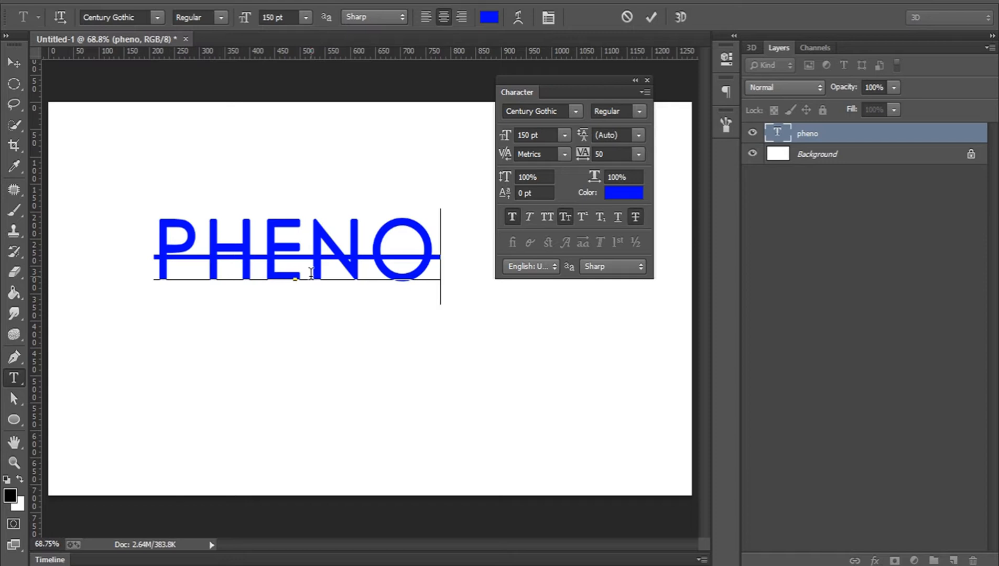
Remove the strikethrough, small caps and faux bold styles from the whole word PHENO.
click(311, 273)
key(ctrl+a)
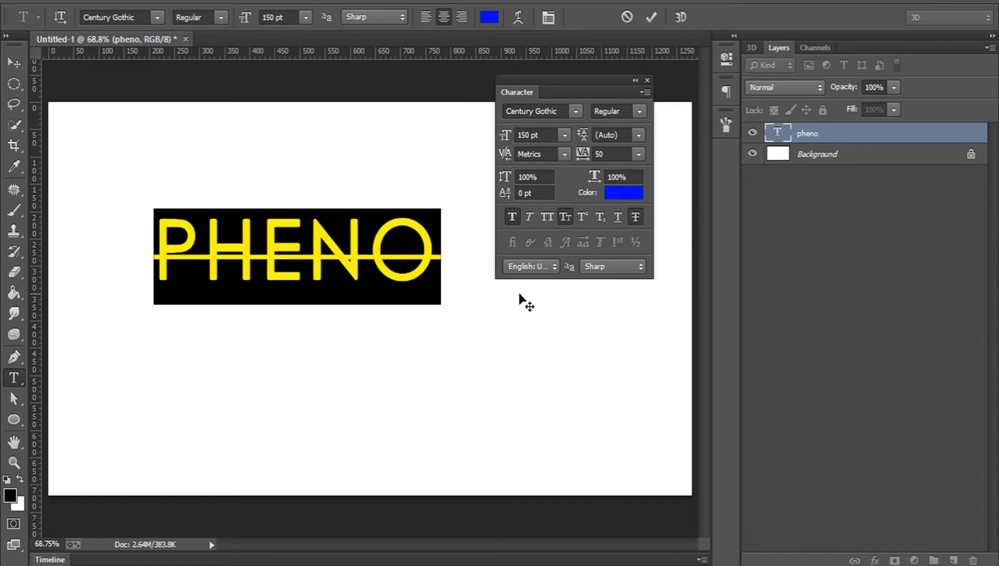
click(631, 218)
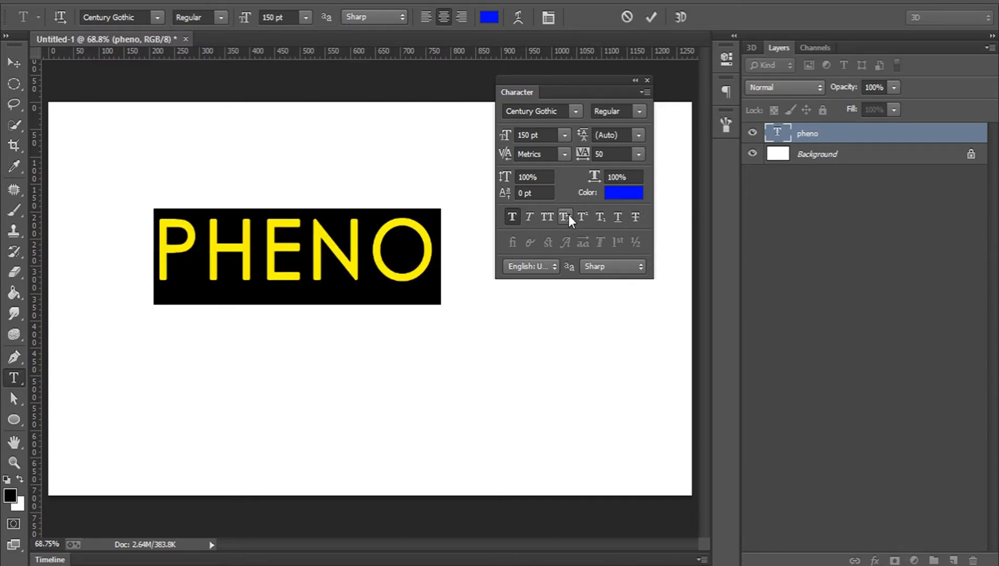
click(512, 217)
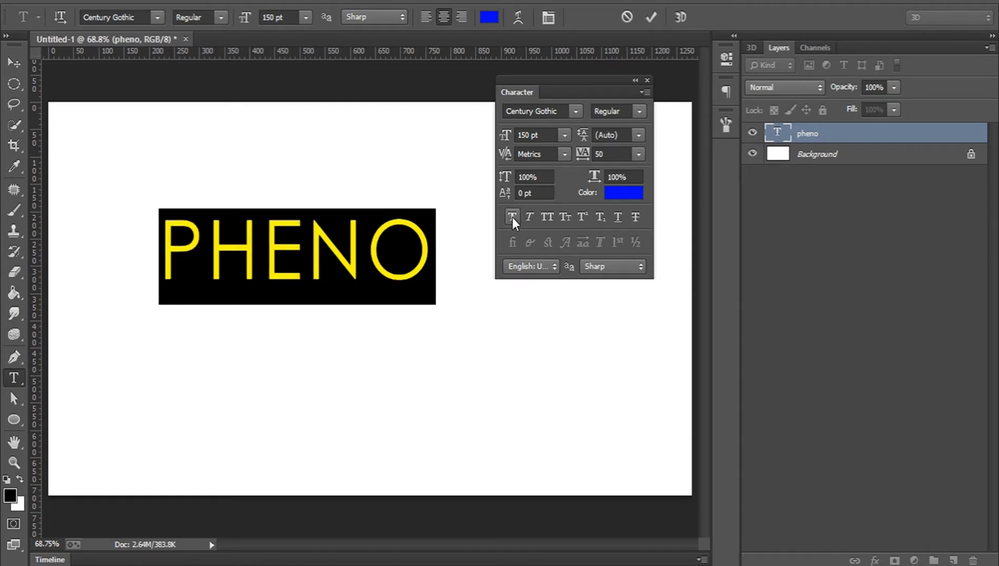
click(350, 245)
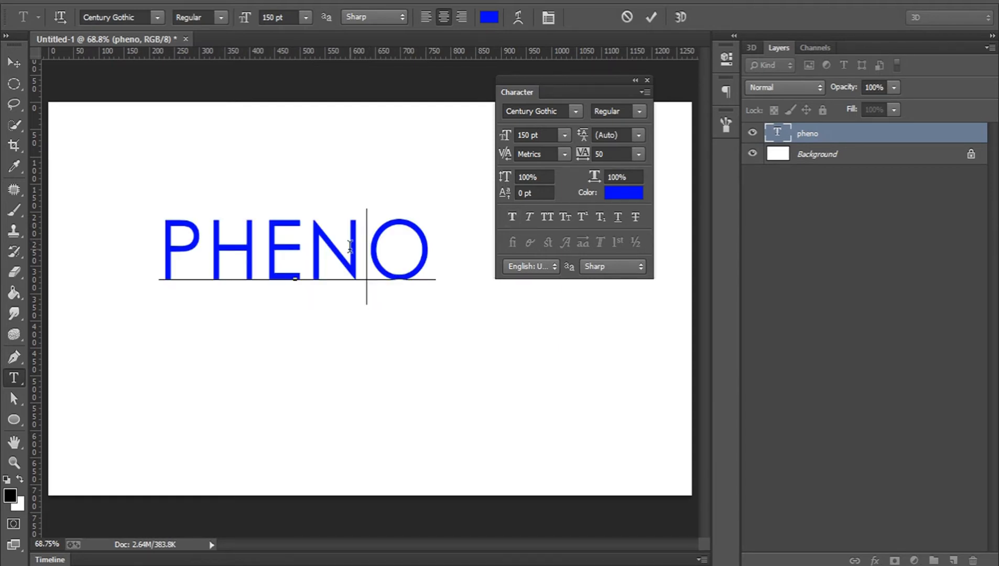
Select the whole word PHENO and set its tracking to 200.
double_click(350, 245)
click(365, 239)
double_click(366, 238)
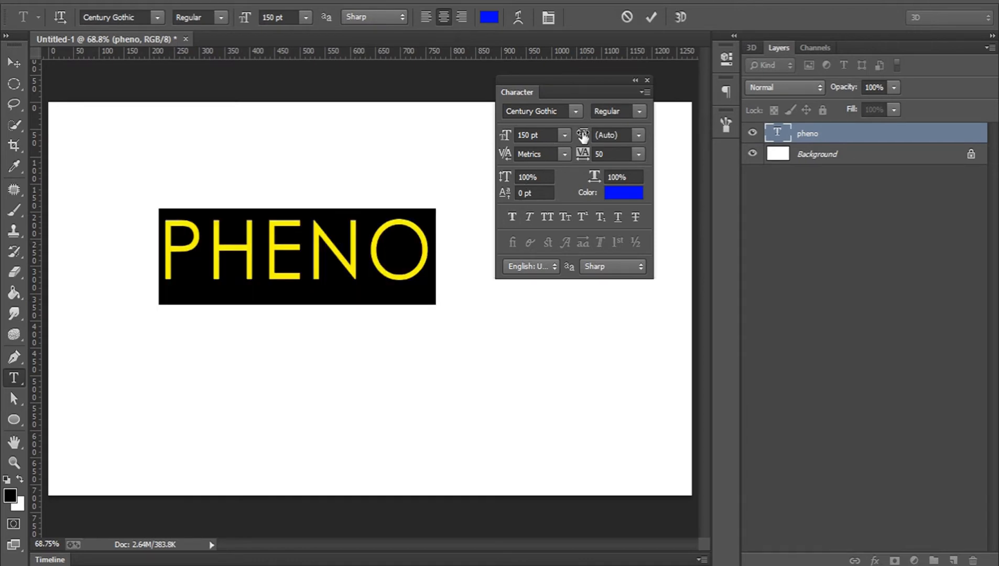
click(638, 156)
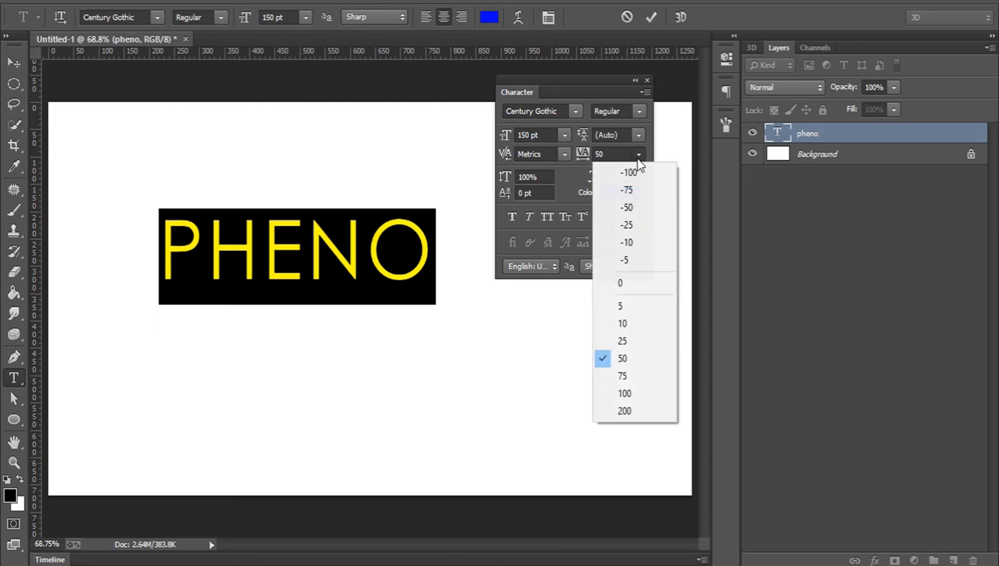
click(637, 408)
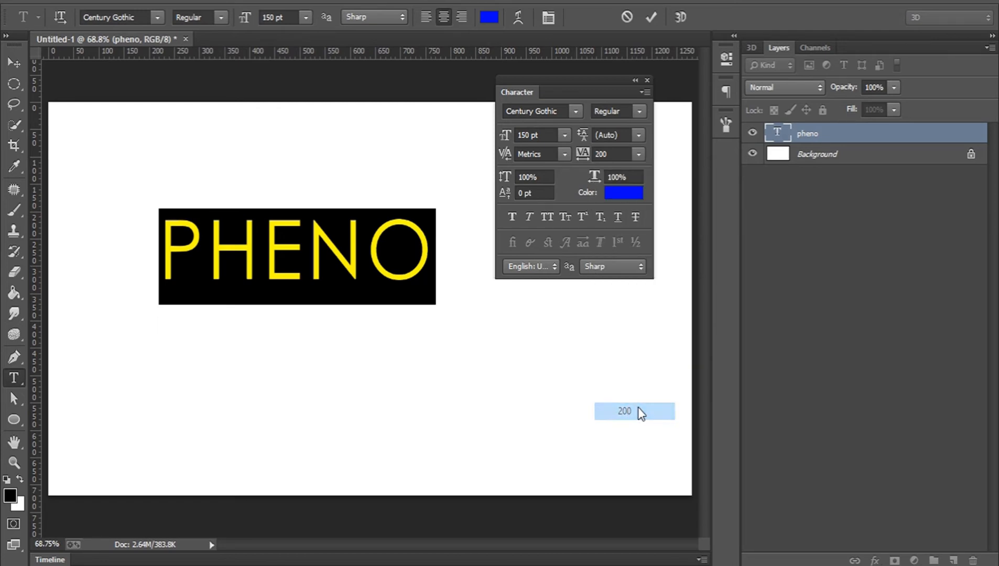
click(396, 260)
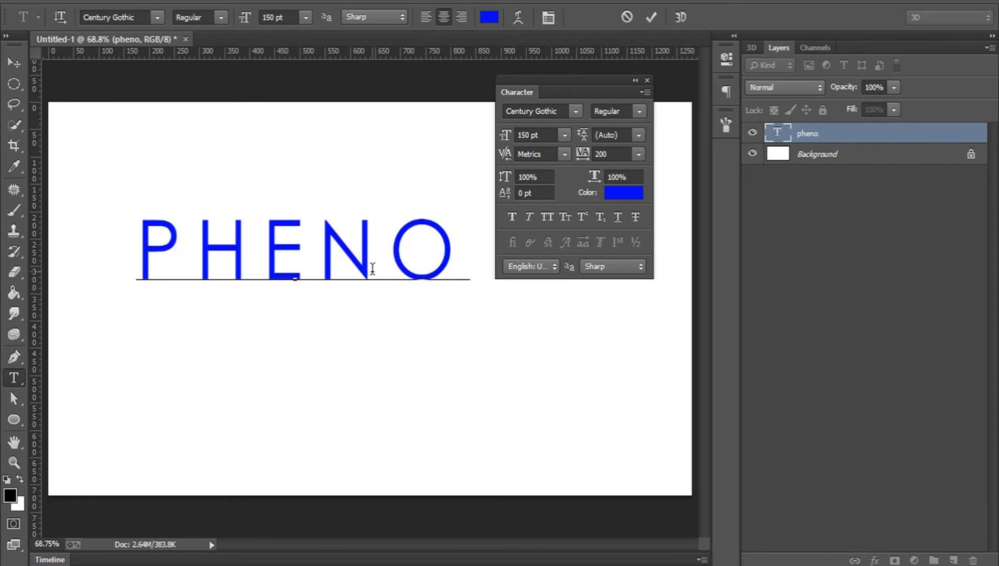
Reset the tracking of the whole word PHENO to 0.
key(ctrl+a)
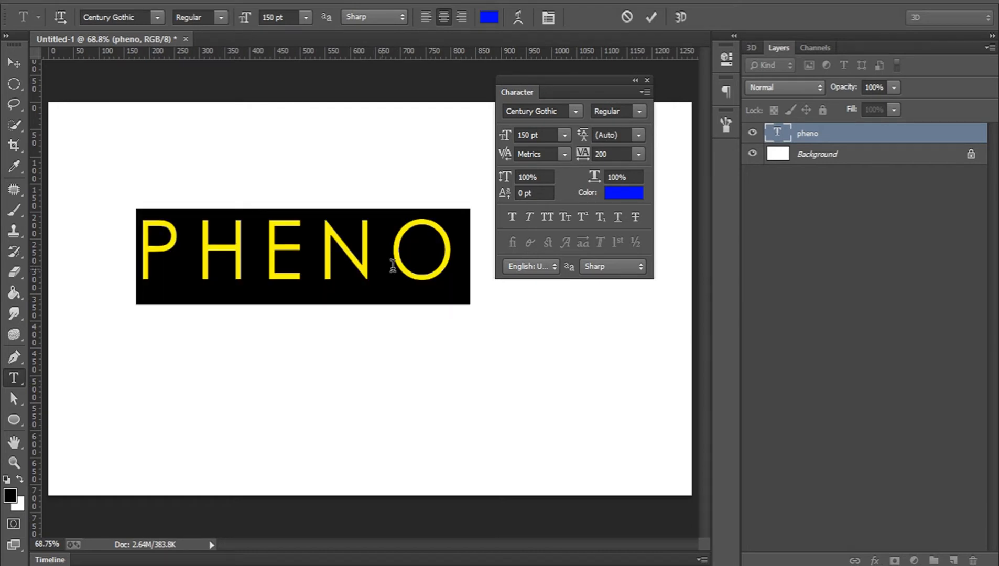
click(638, 154)
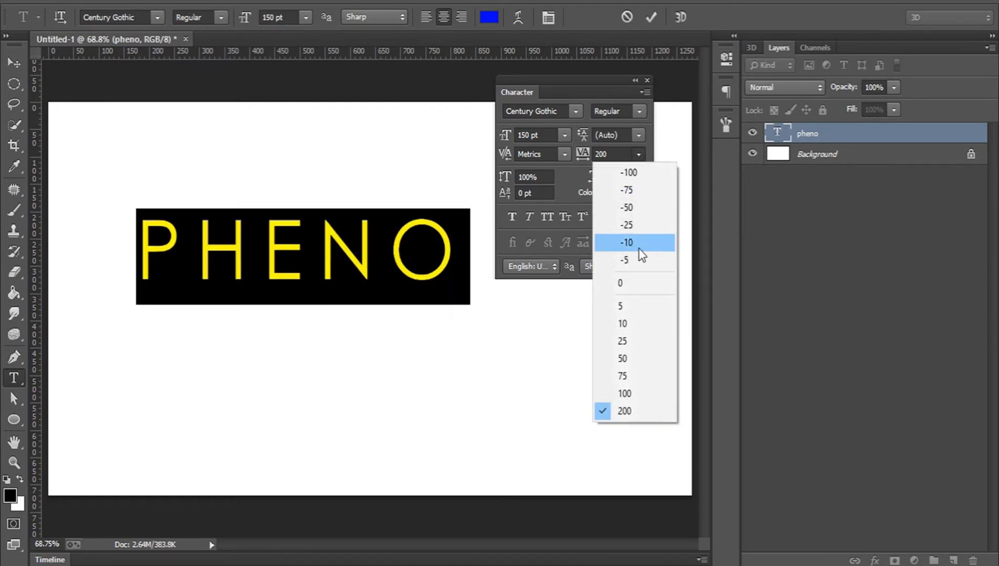
click(627, 284)
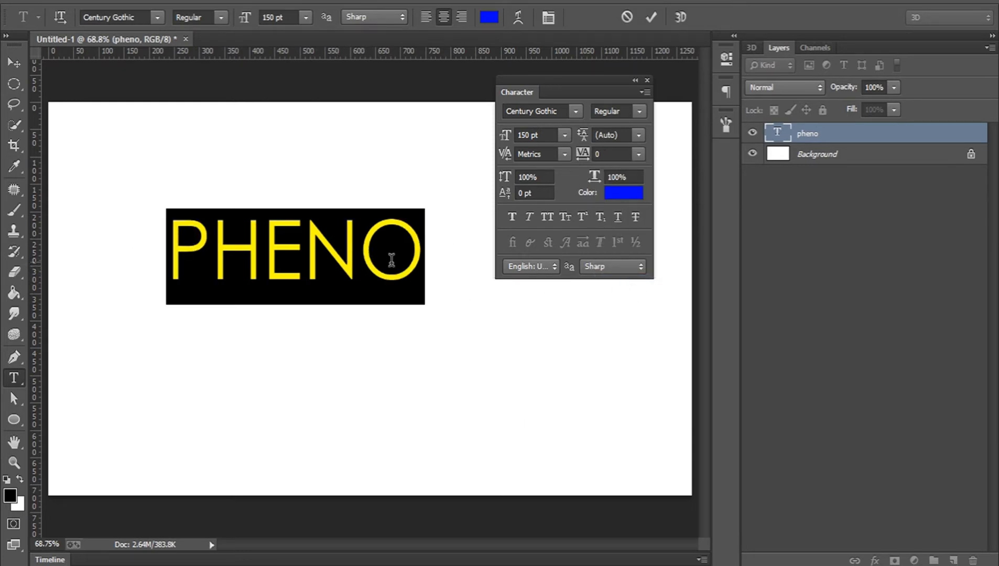
Tighten the tracking of PHENO to -100 and set its leading to Auto.
click(638, 154)
click(637, 172)
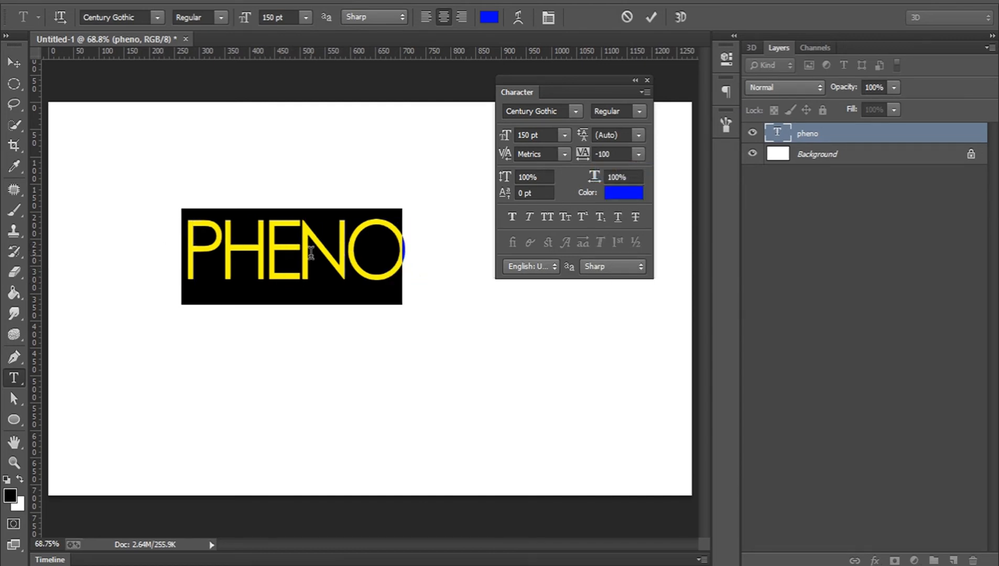
click(636, 133)
click(628, 147)
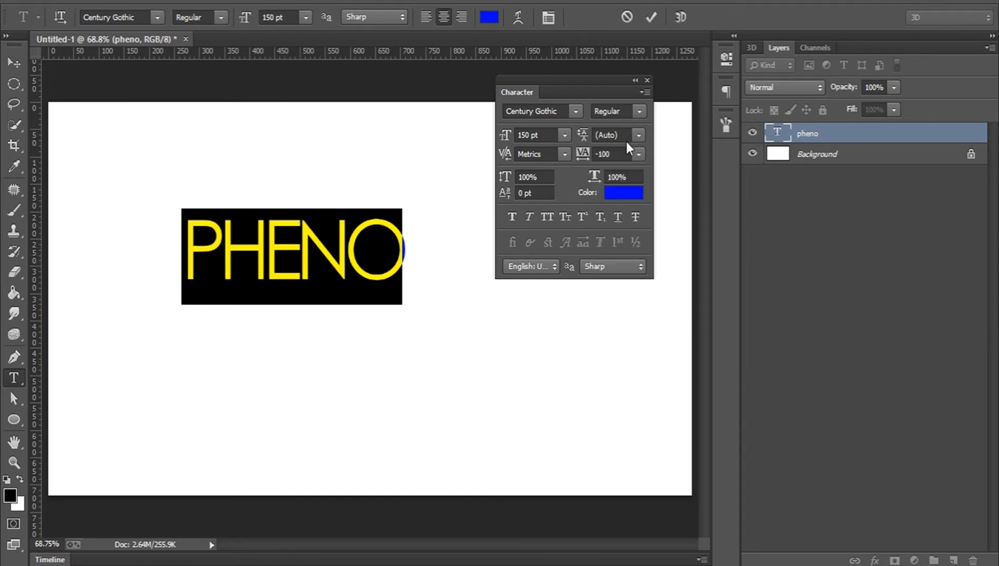
Add the word concepts on a second line below PHENO and move the text block slightly to the left.
click(398, 243)
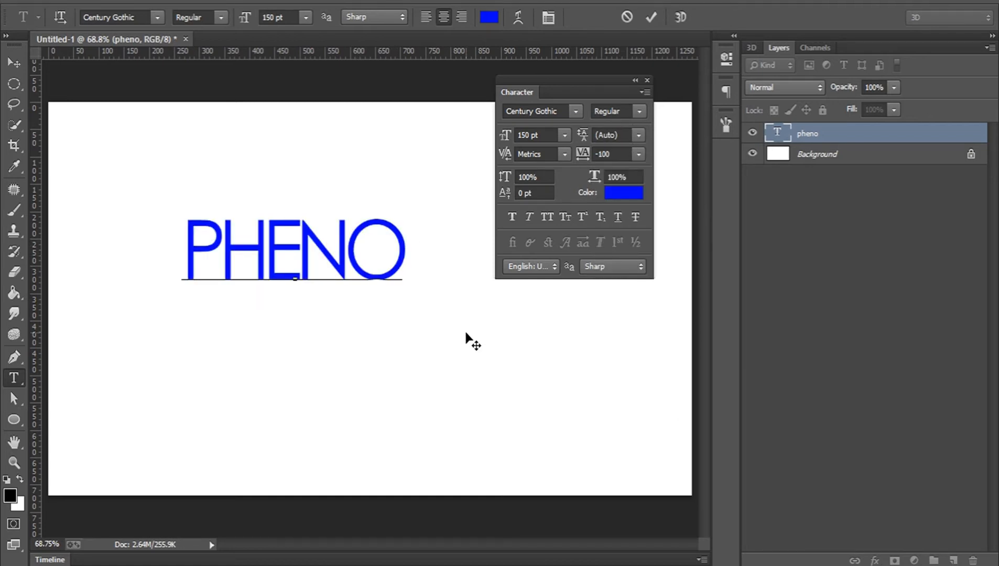
key(Return)
text(concepp)
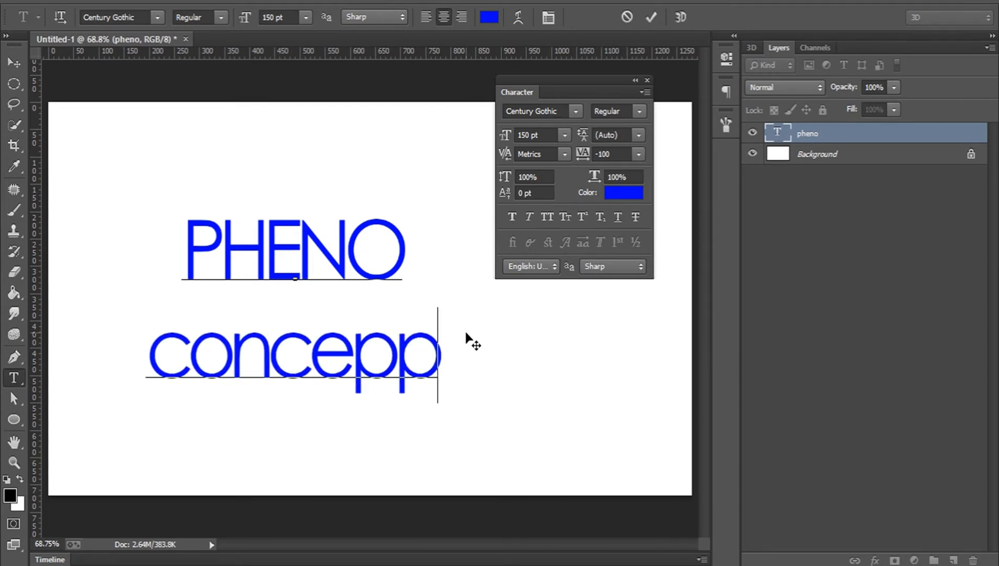
key(BackSpace)
text(ts)
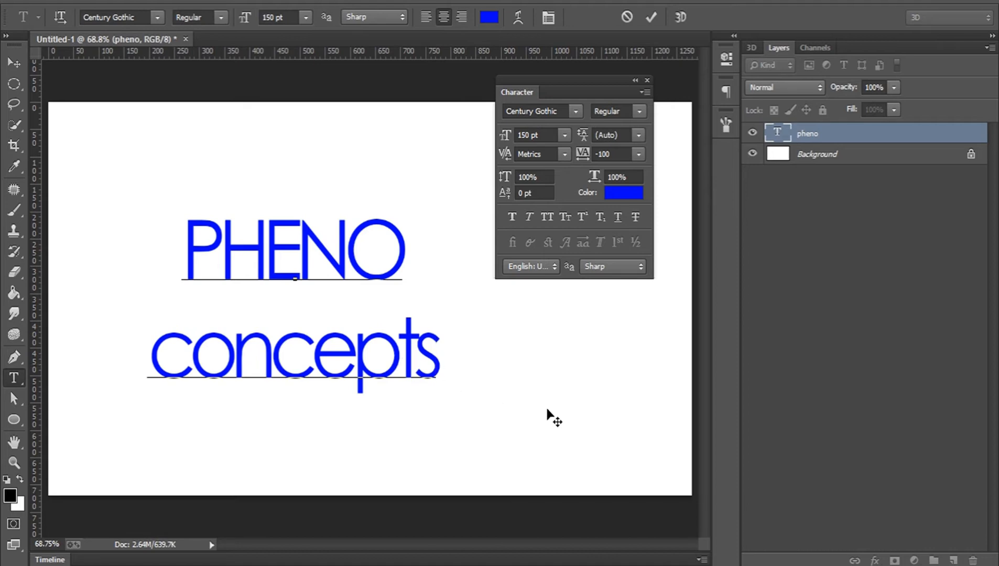
drag(547, 409, 499, 401)
Select only the word concepts and set its leading to 6 pt, followed by 24 pt.
key(ctrl+a)
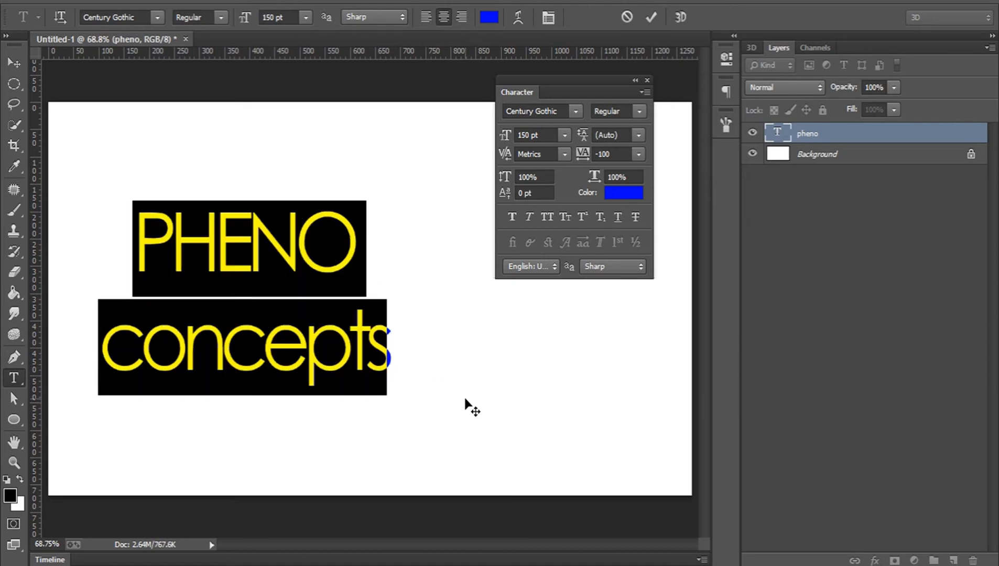
double_click(376, 360)
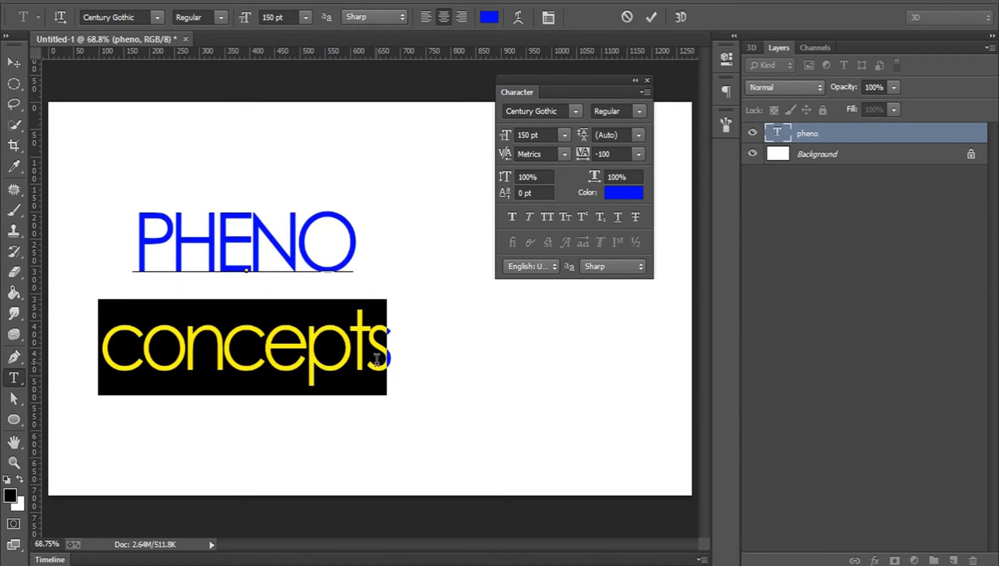
click(639, 136)
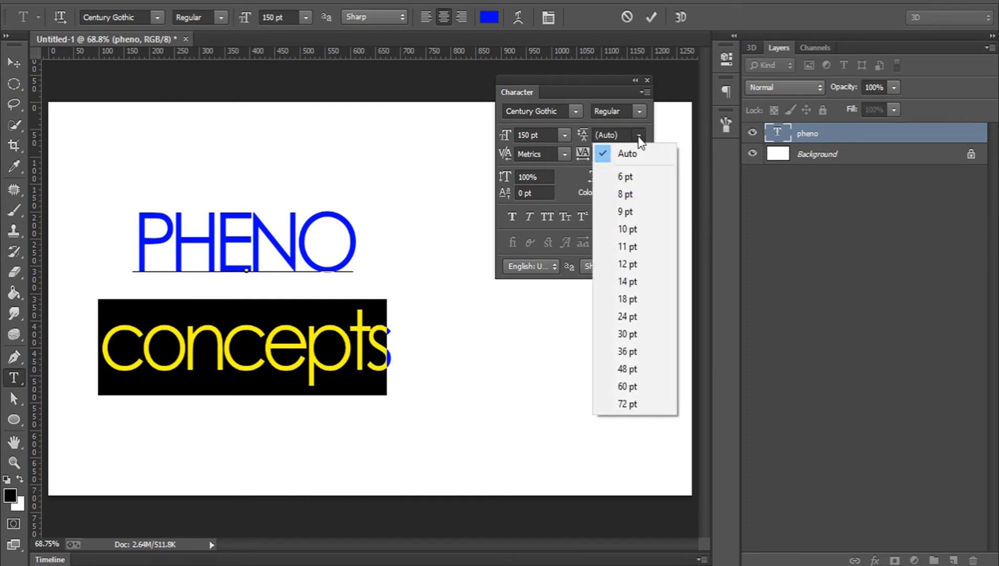
click(630, 178)
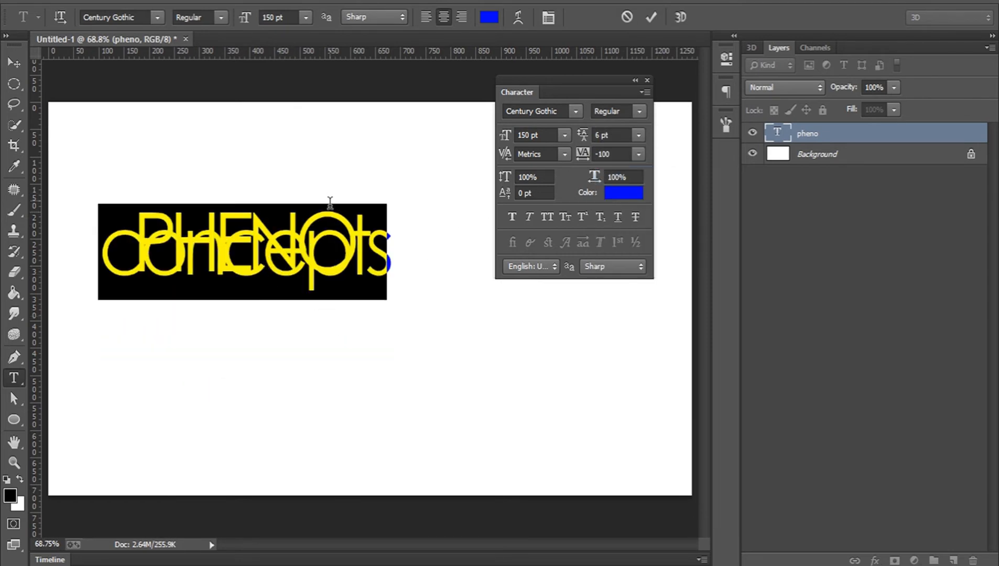
click(639, 136)
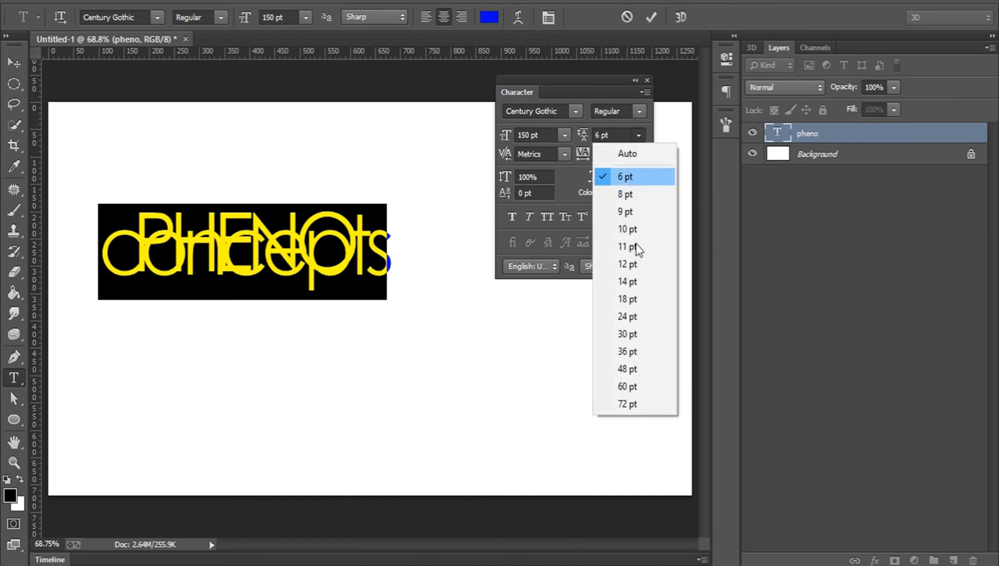
click(645, 317)
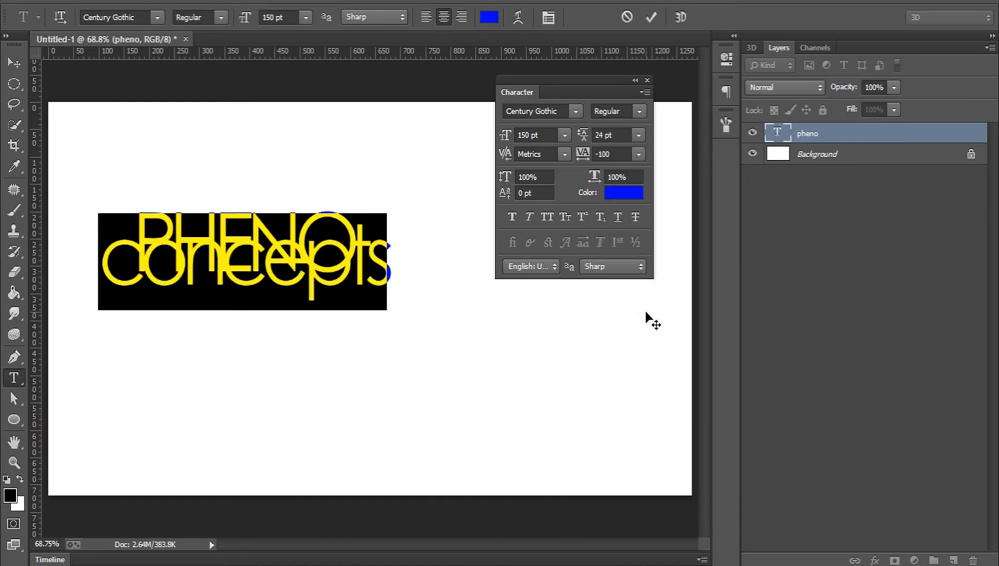
Increase the leading of the word concepts to 60 pt, 72 pt and finally 110 pt, and commit the text edit.
click(639, 137)
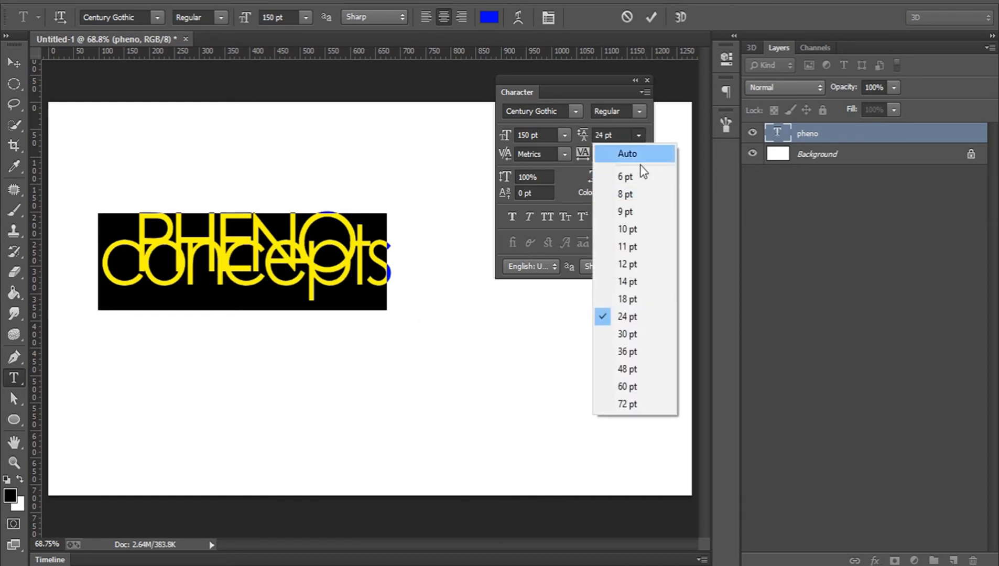
click(631, 384)
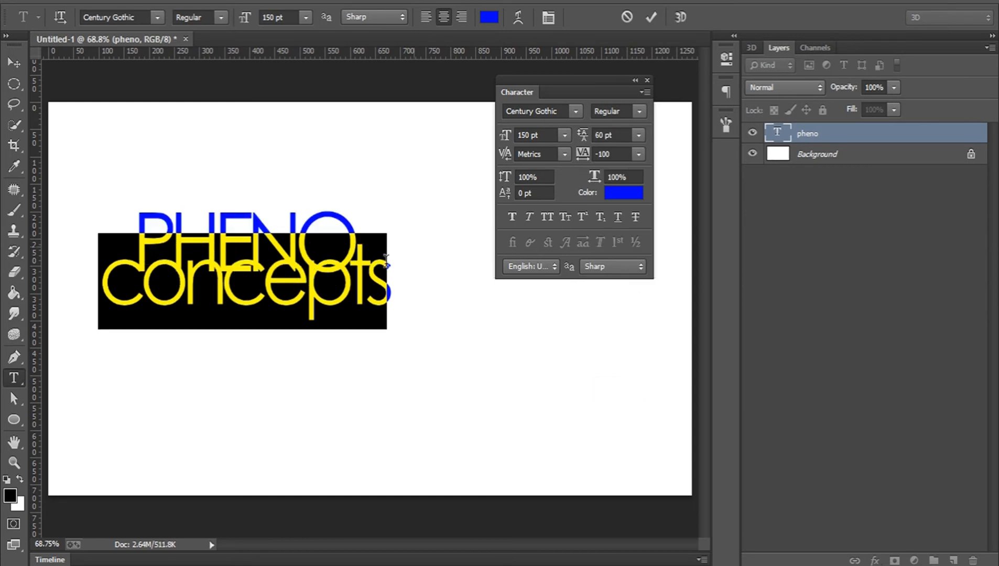
click(638, 135)
click(650, 405)
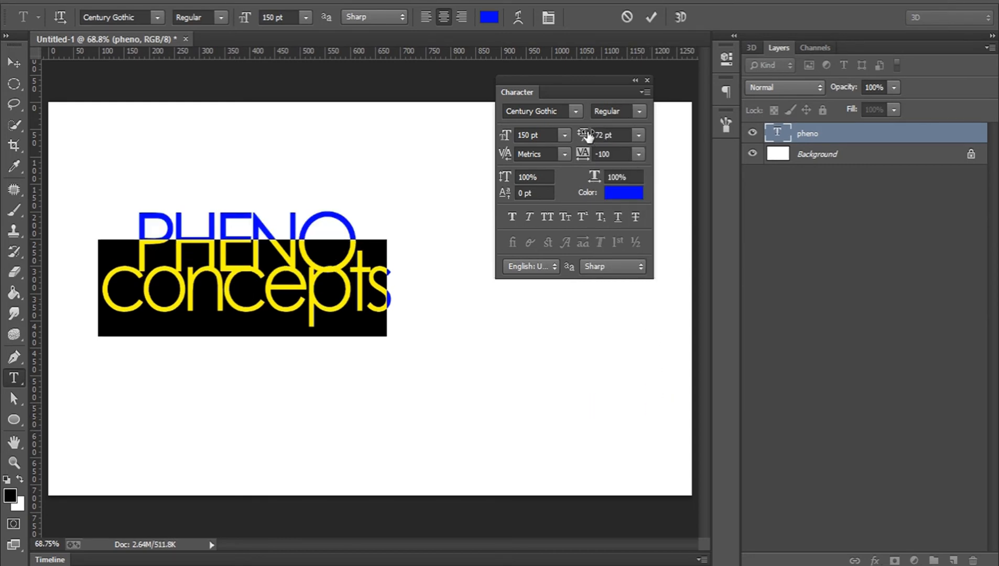
drag(587, 135, 616, 135)
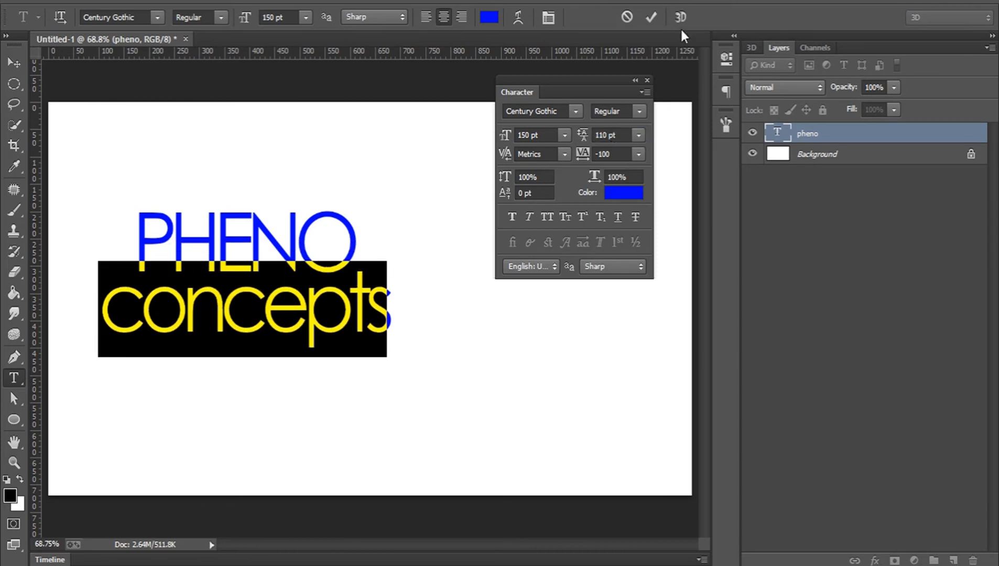
click(650, 17)
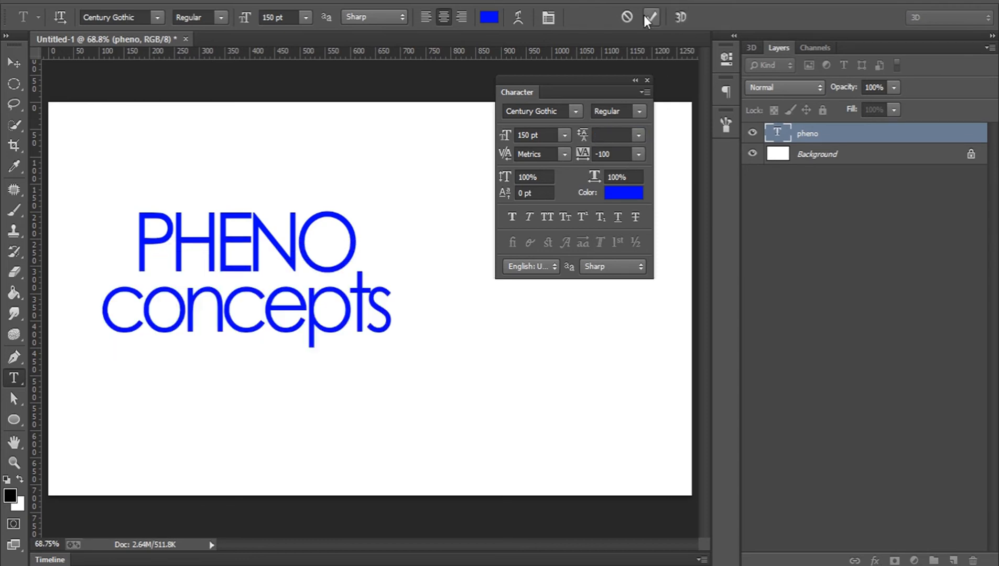
Select the word concepts and set its leading to Auto.
double_click(322, 298)
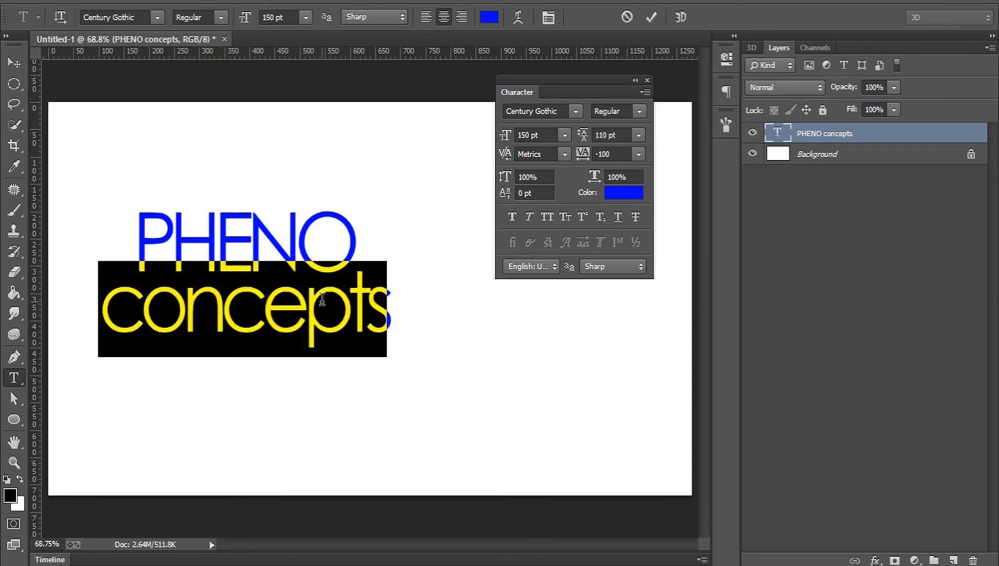
click(637, 135)
click(642, 155)
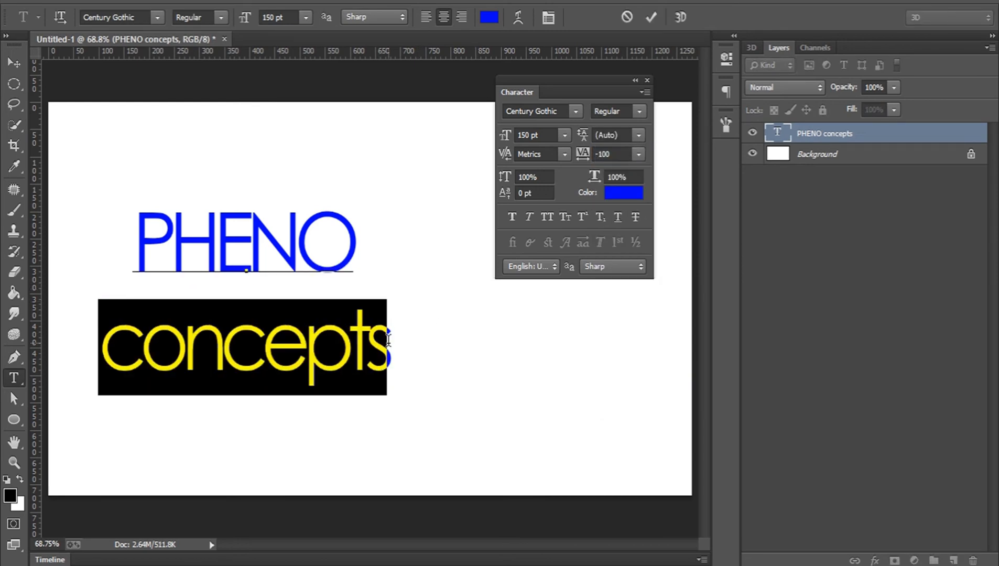
Reselect the word concepts, enter a leading of 110 pt and commit the text edit.
click(388, 340)
double_click(291, 346)
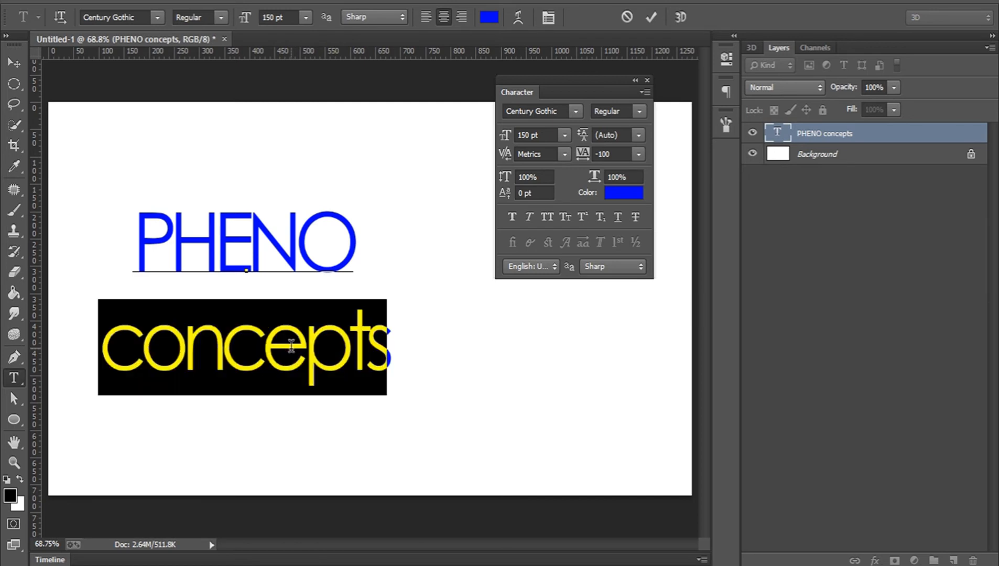
click(624, 131)
key(BackSpace)
key(BackSpace)
key(BackSpace)
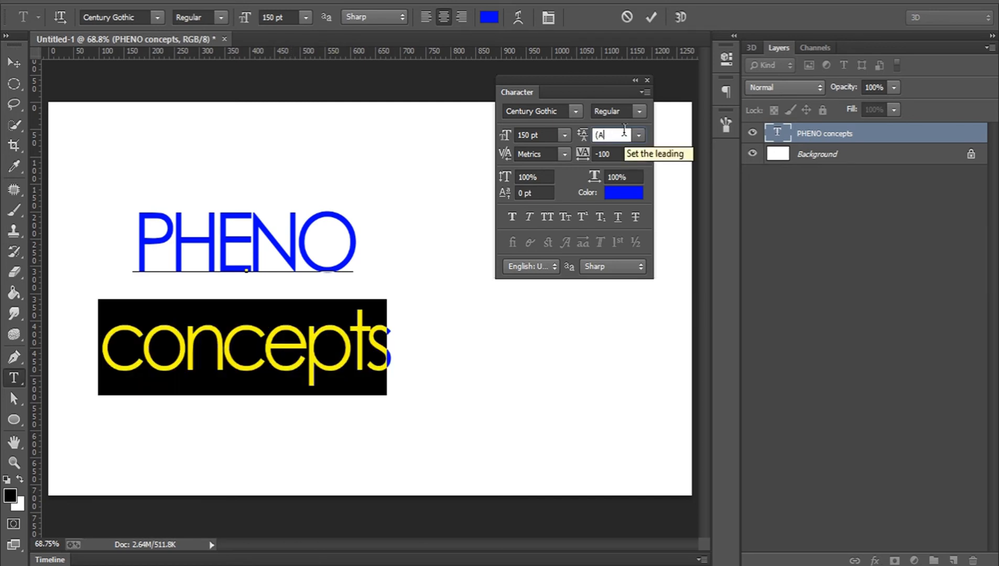
text(110)
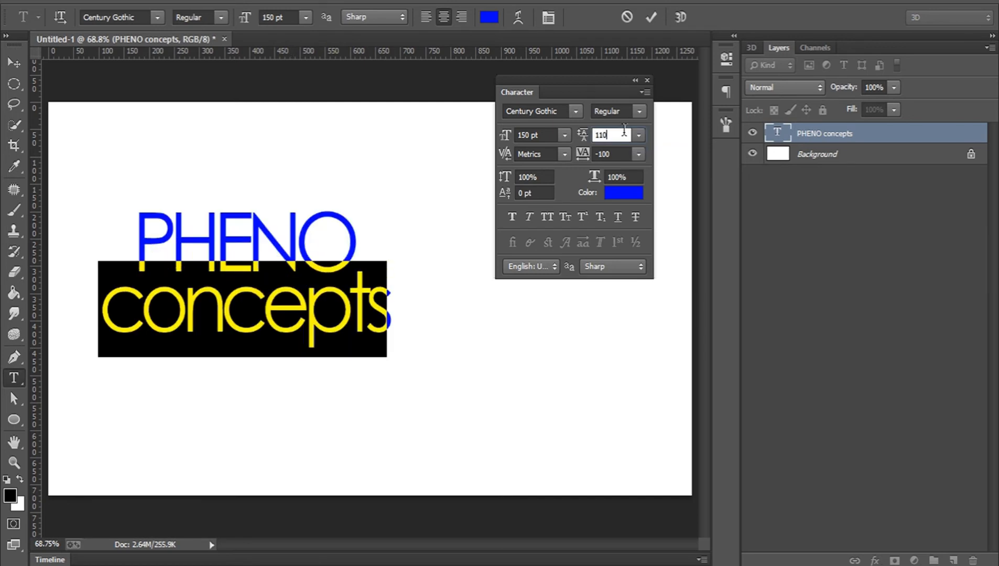
click(651, 19)
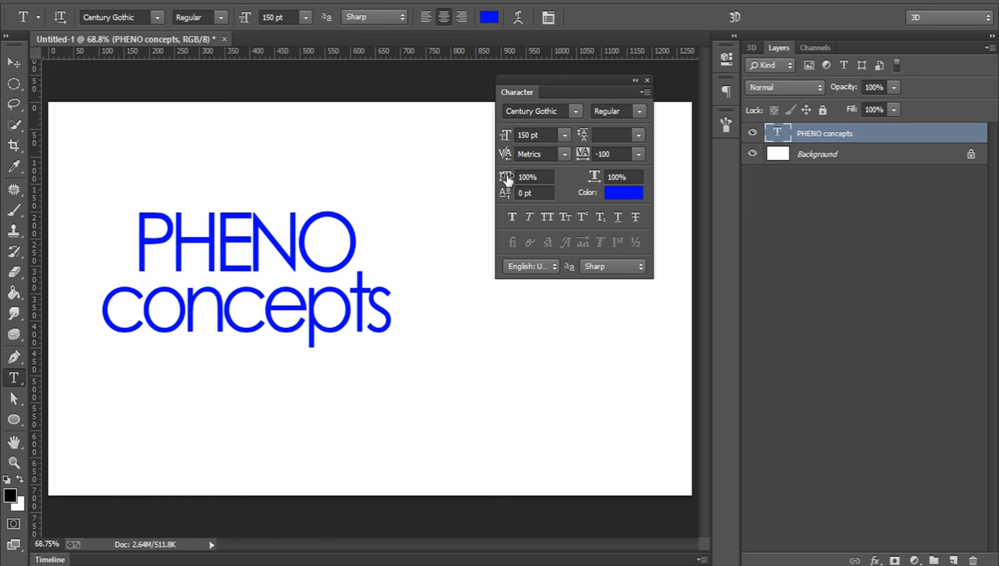
Select the word PHENO and set its vertical scale to 150%.
double_click(267, 226)
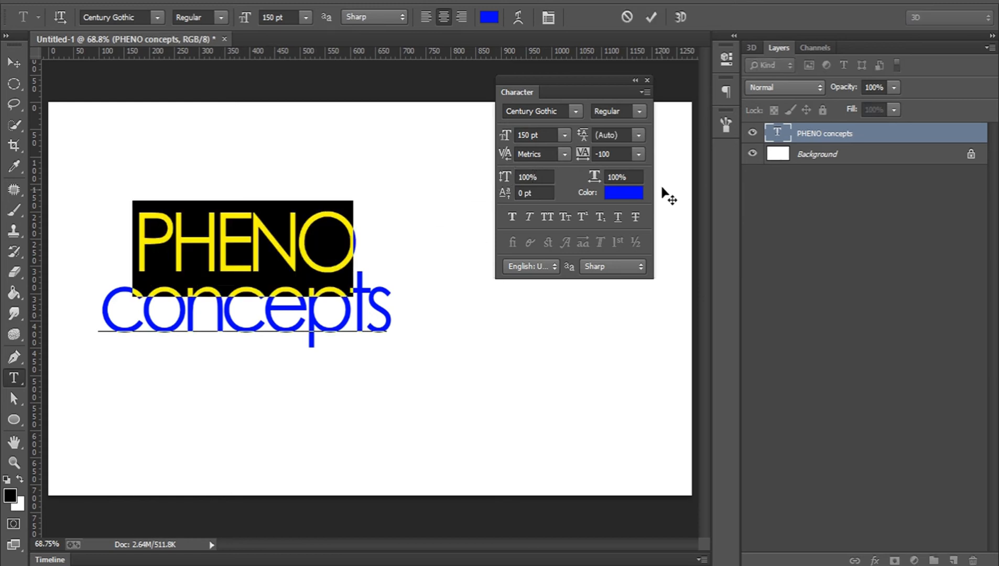
click(528, 177)
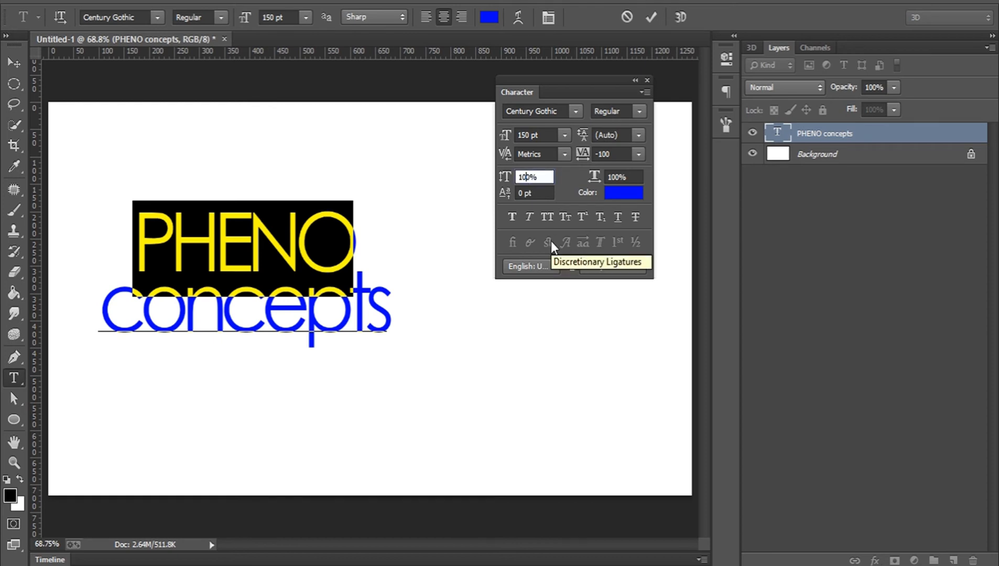
key(BackSpace)
key(BackSpace)
text(15)
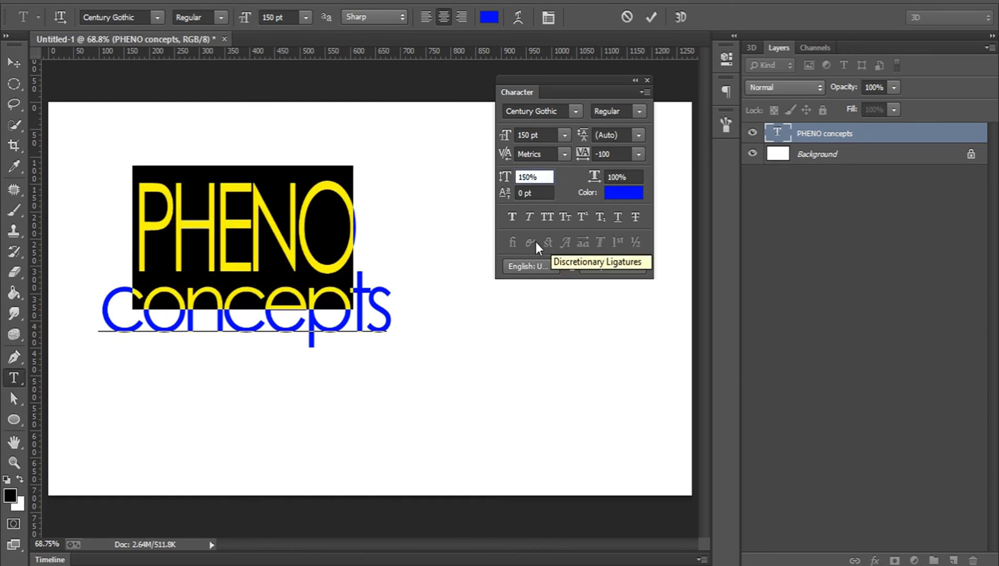
Set the vertical scale of the word PHENO to 200% and move the text block slightly down and to the left.
click(338, 224)
double_click(323, 233)
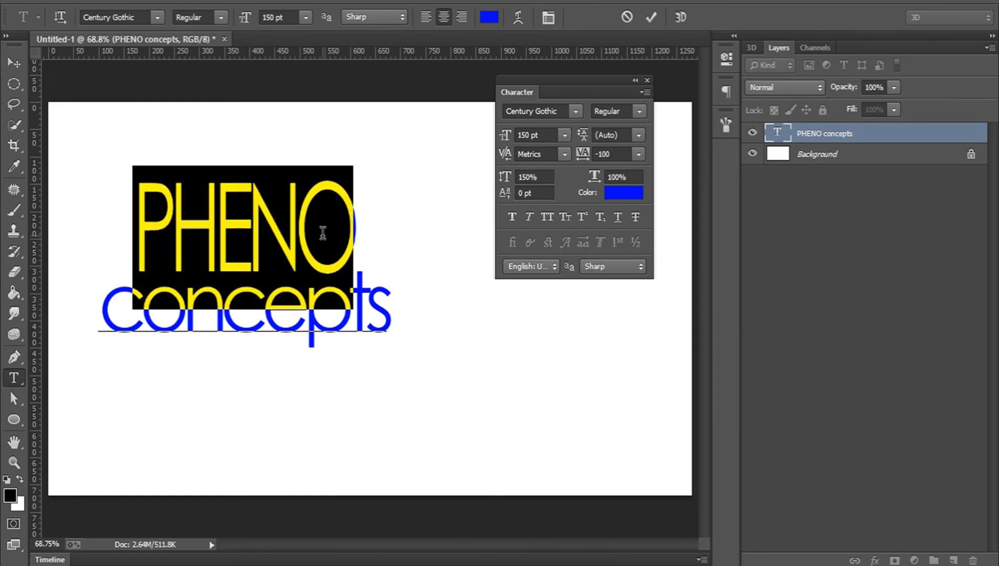
click(530, 178)
key(BackSpace)
text(20)
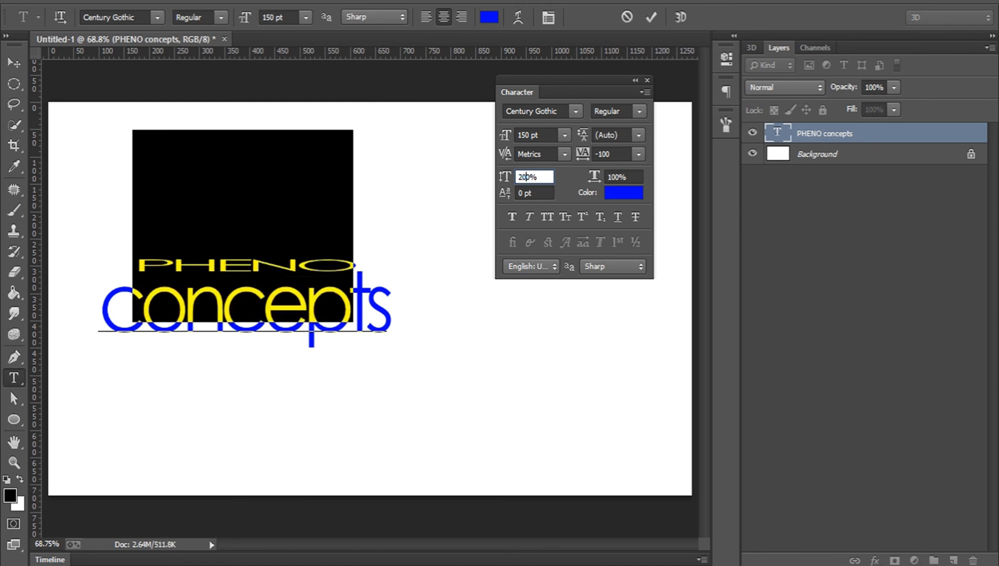
click(652, 17)
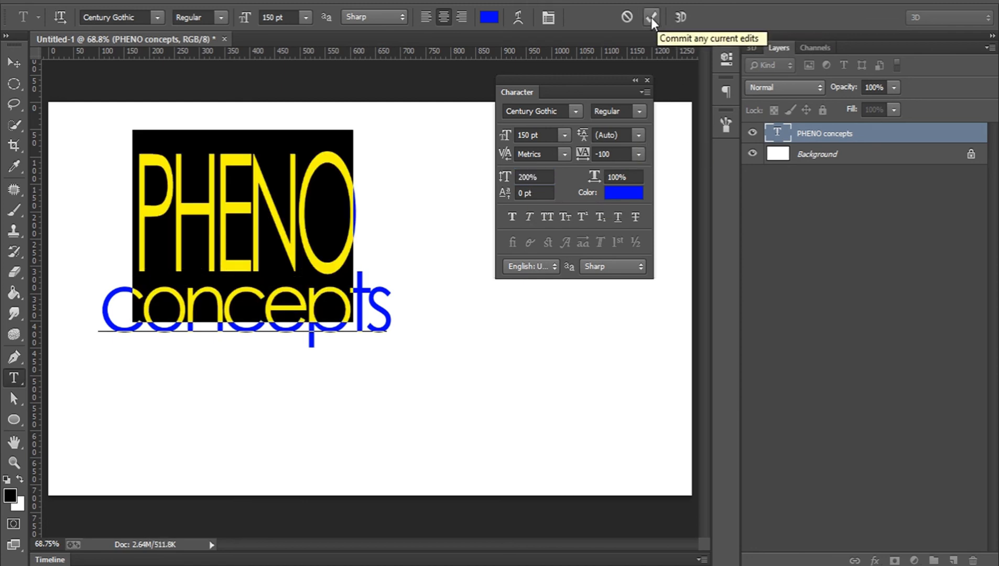
click(285, 234)
drag(448, 362, 445, 404)
Change the text color of the word PHENO to bright red and commit the edit.
key(ctrl+a)
click(492, 16)
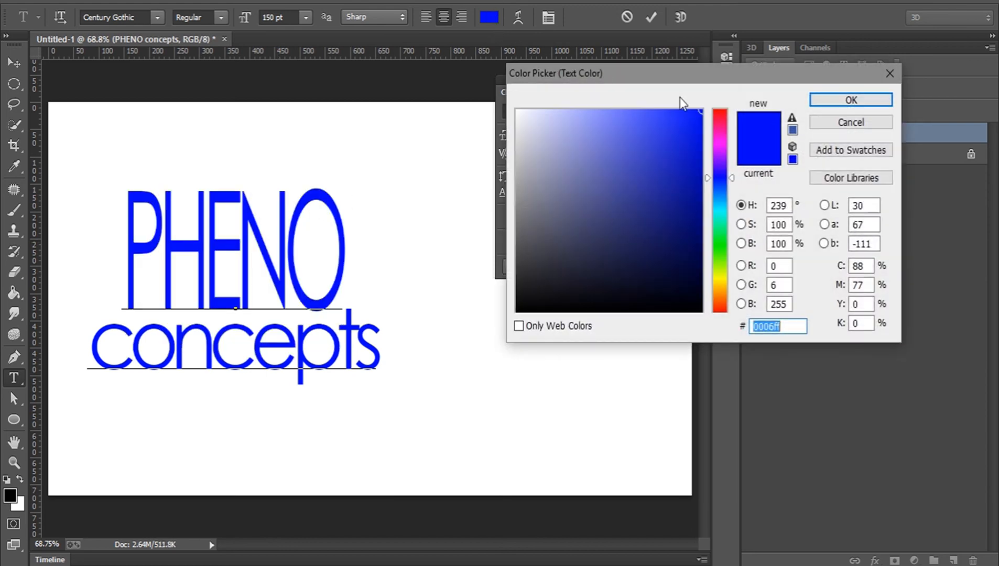
click(701, 133)
drag(724, 145, 719, 78)
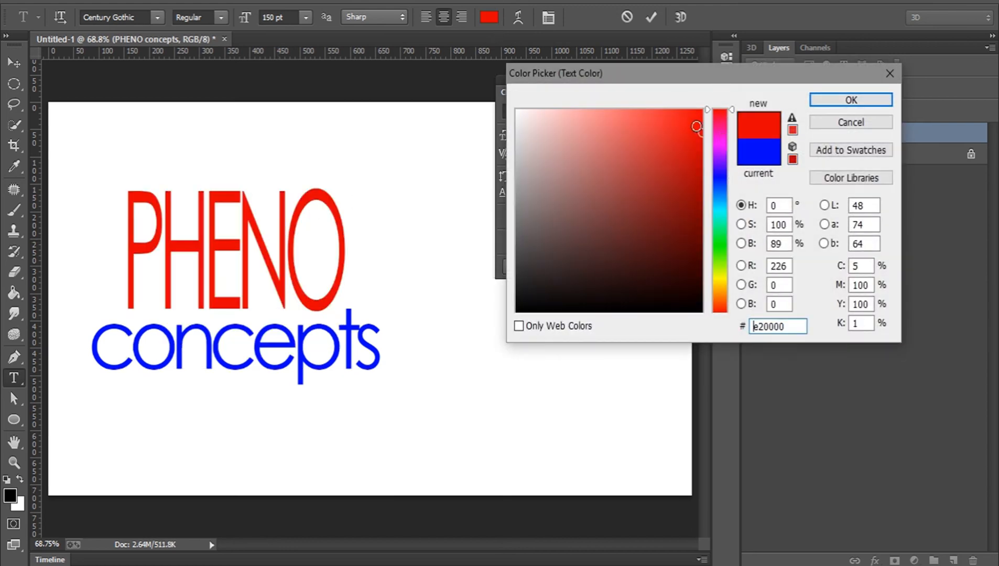
click(702, 110)
click(813, 100)
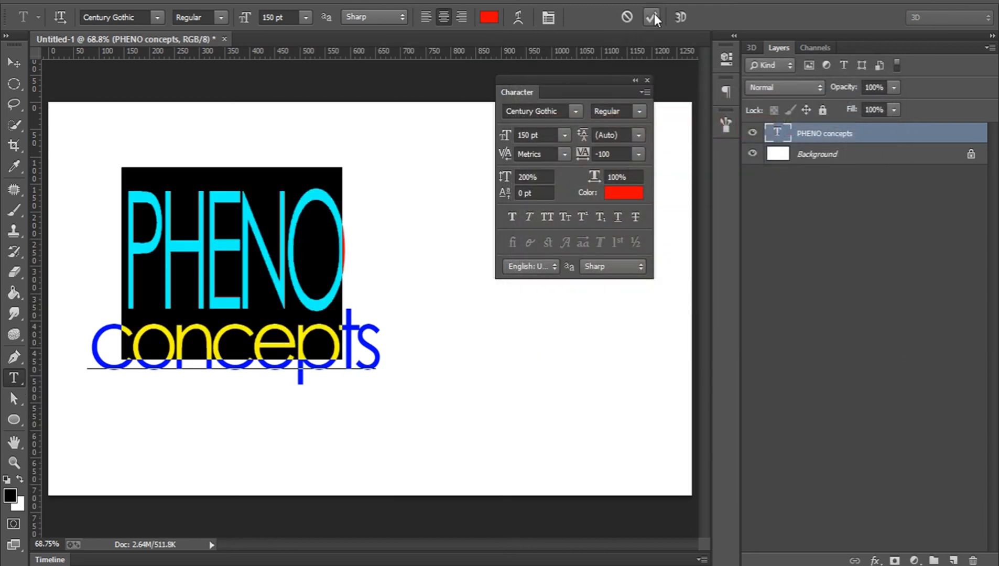
click(653, 15)
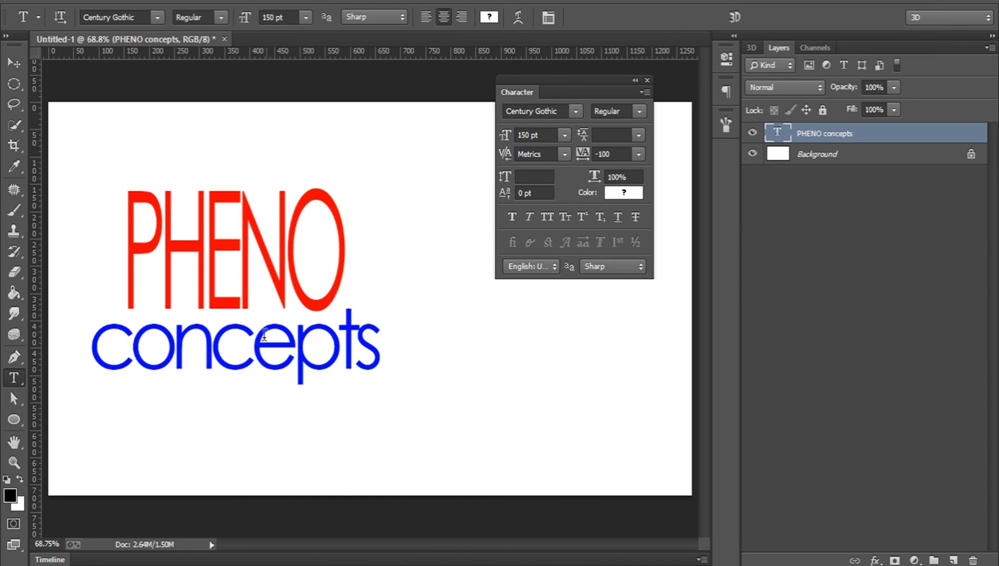
Set the horizontal scale of the word concepts to 200%, move the text block right onto the canvas and commit the edit.
double_click(247, 346)
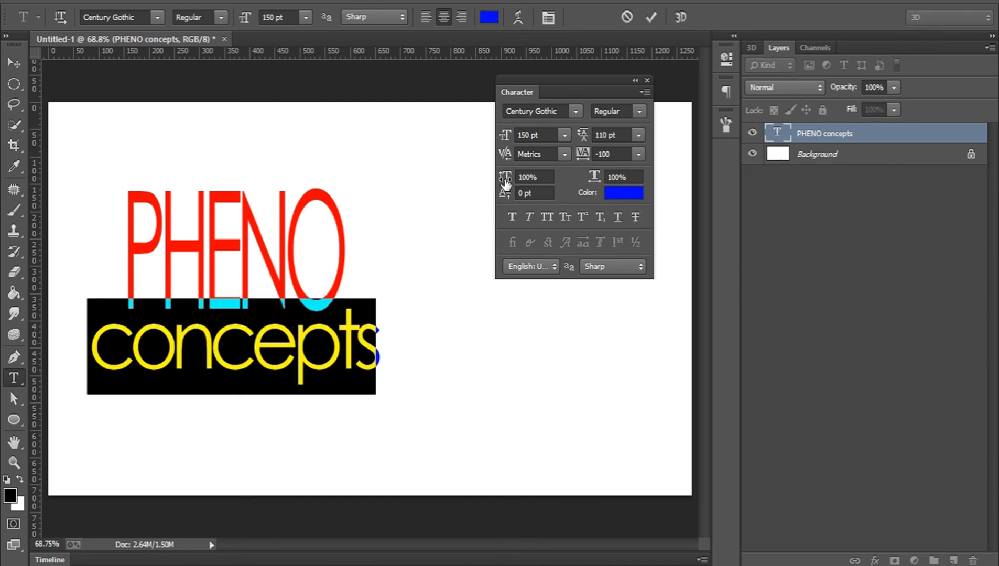
click(618, 177)
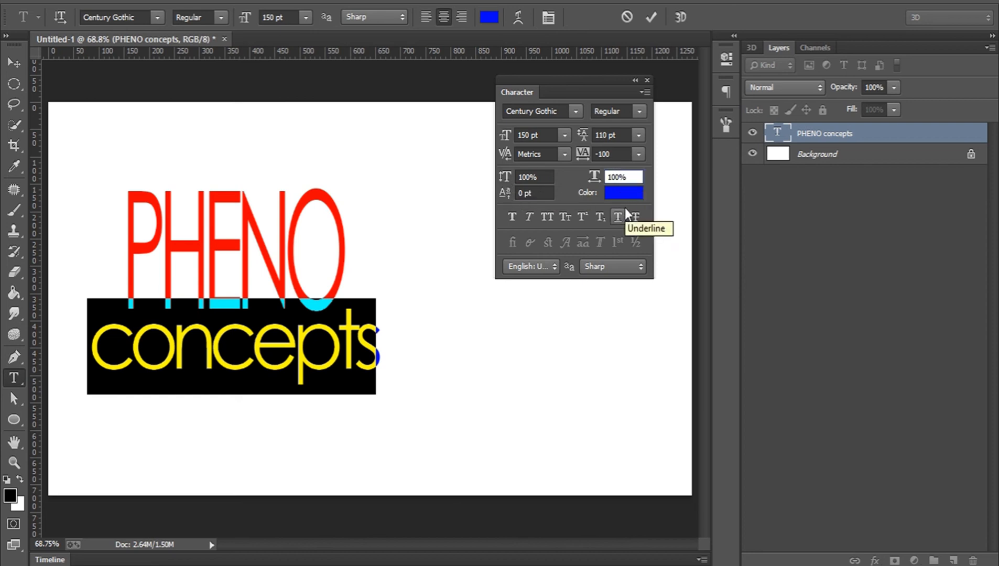
key(BackSpace)
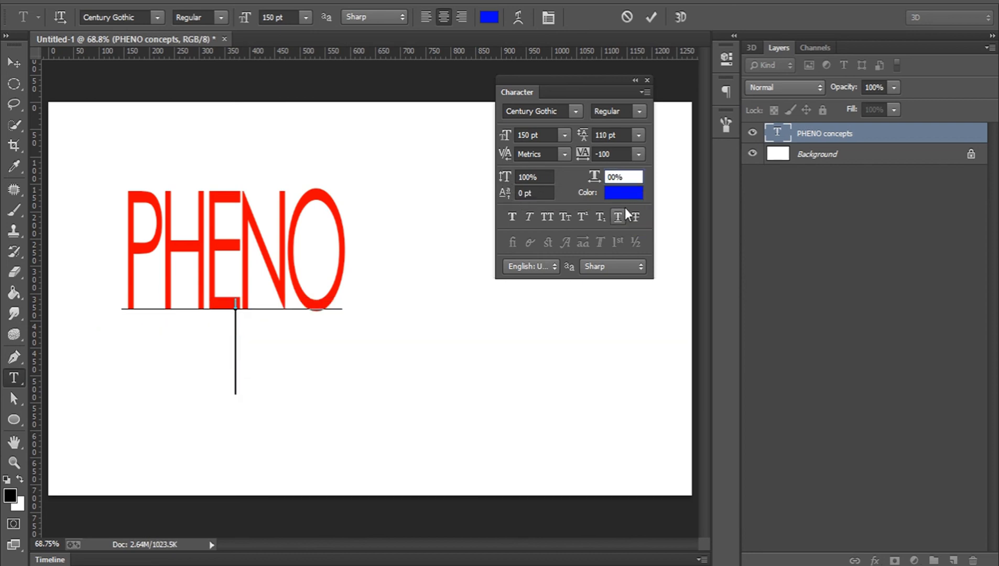
text(2)
drag(528, 453, 656, 461)
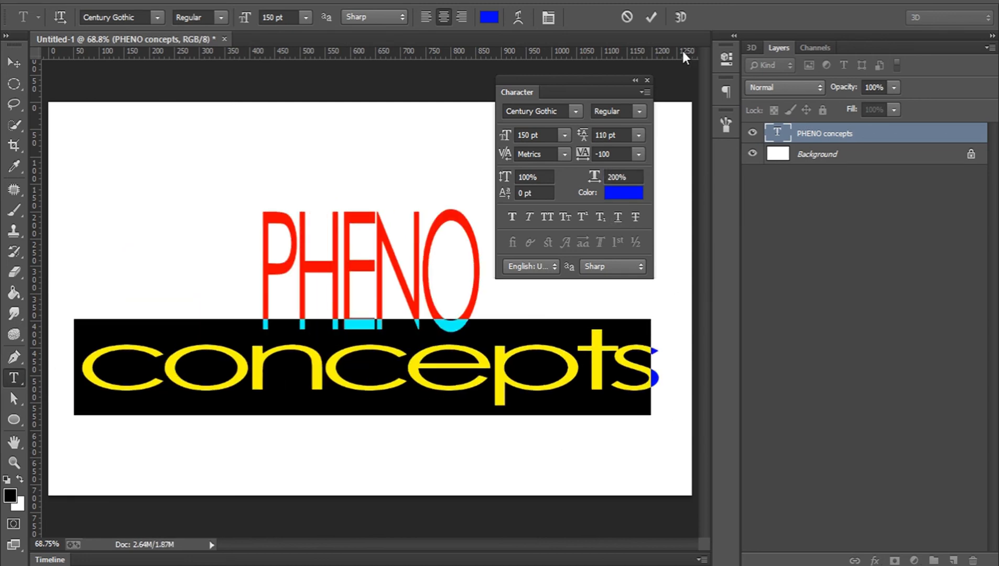
click(650, 23)
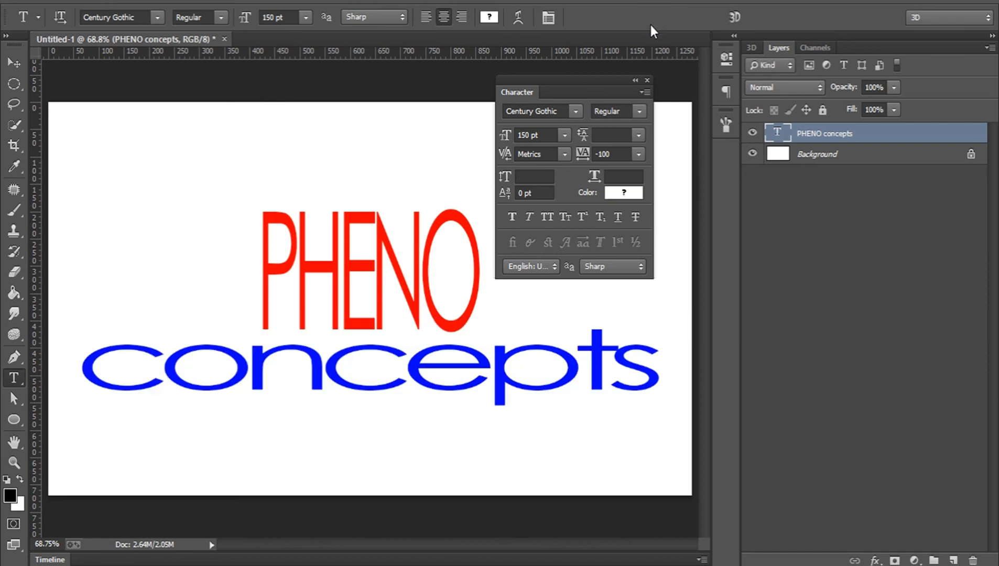